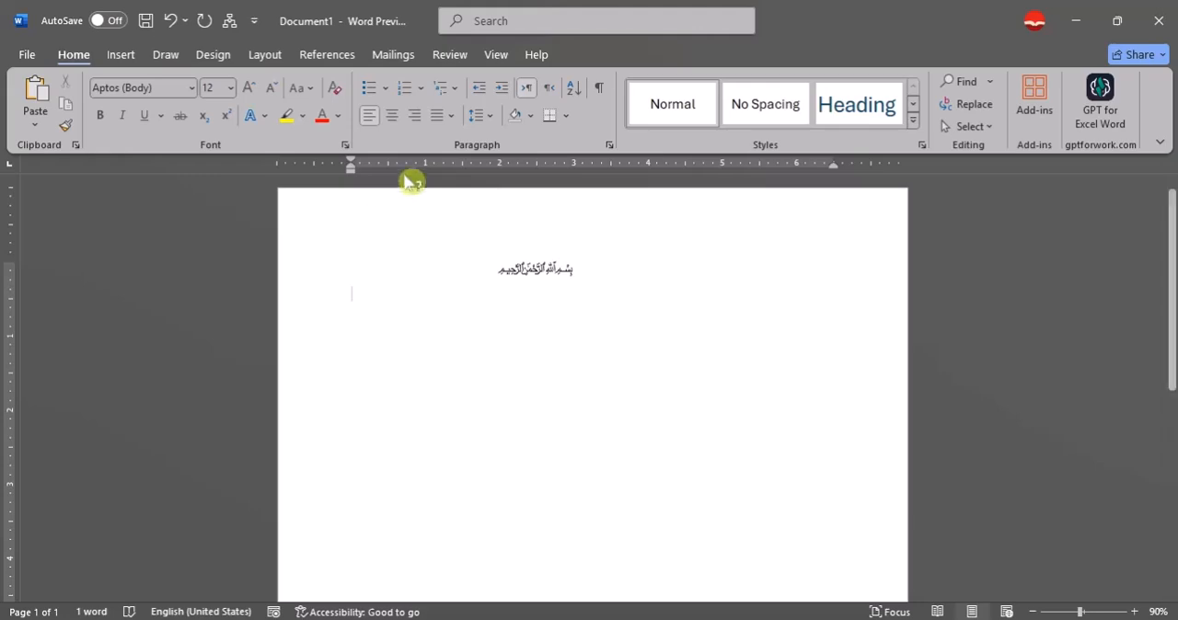
Try centre, right and left alignment on the empty second line, leave it centred, and view the line spacing choices.
{"action": "left_click", "coordinate": [394, 116]}
{"action": "left_click", "coordinate": [415, 115]}
{"action": "left_click", "coordinate": [392, 115]}
{"action": "left_click", "coordinate": [369, 115]}
{"action": "left_click", "coordinate": [393, 115]}
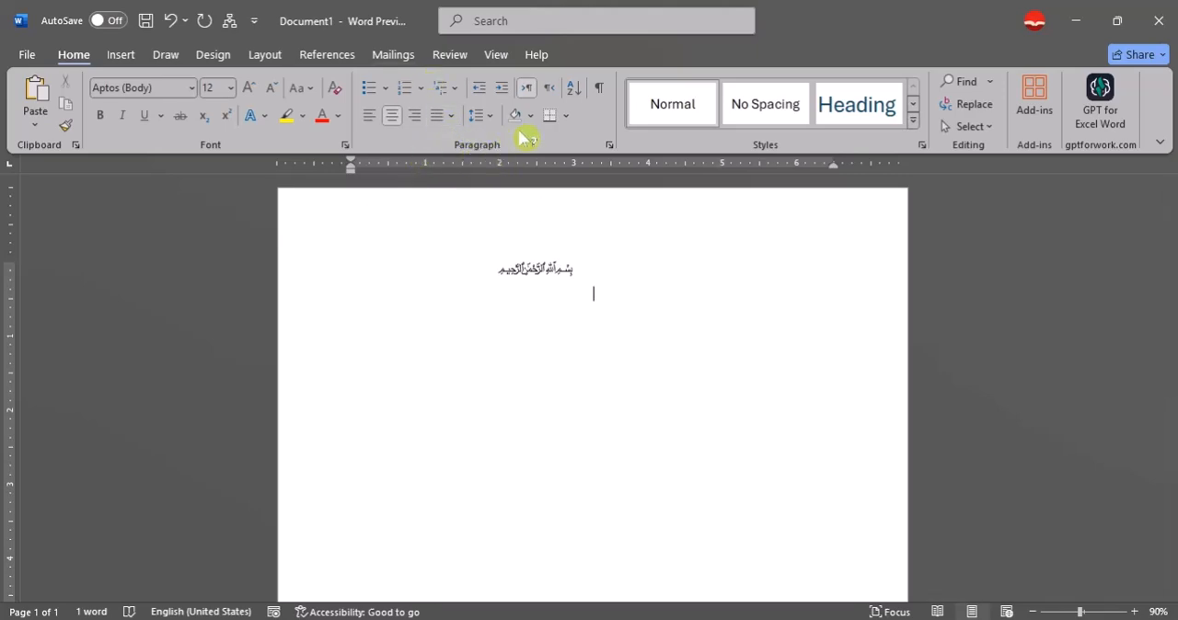
{"action": "left_click", "coordinate": [481, 115]}
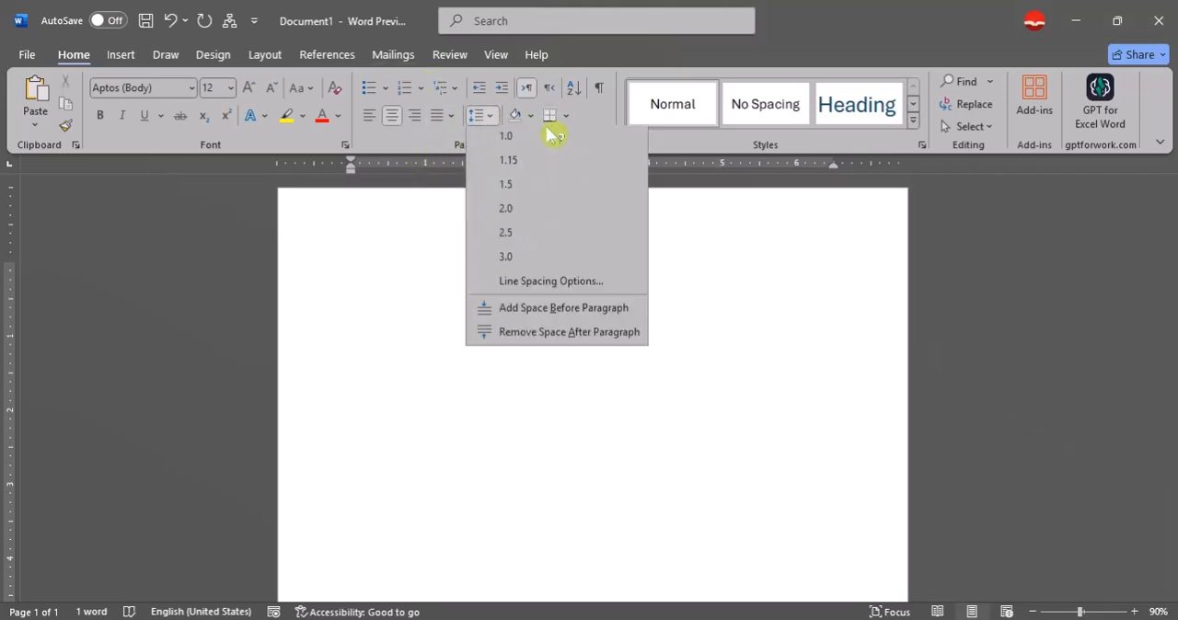
{"action": "left_click", "coordinate": [424, 241]}
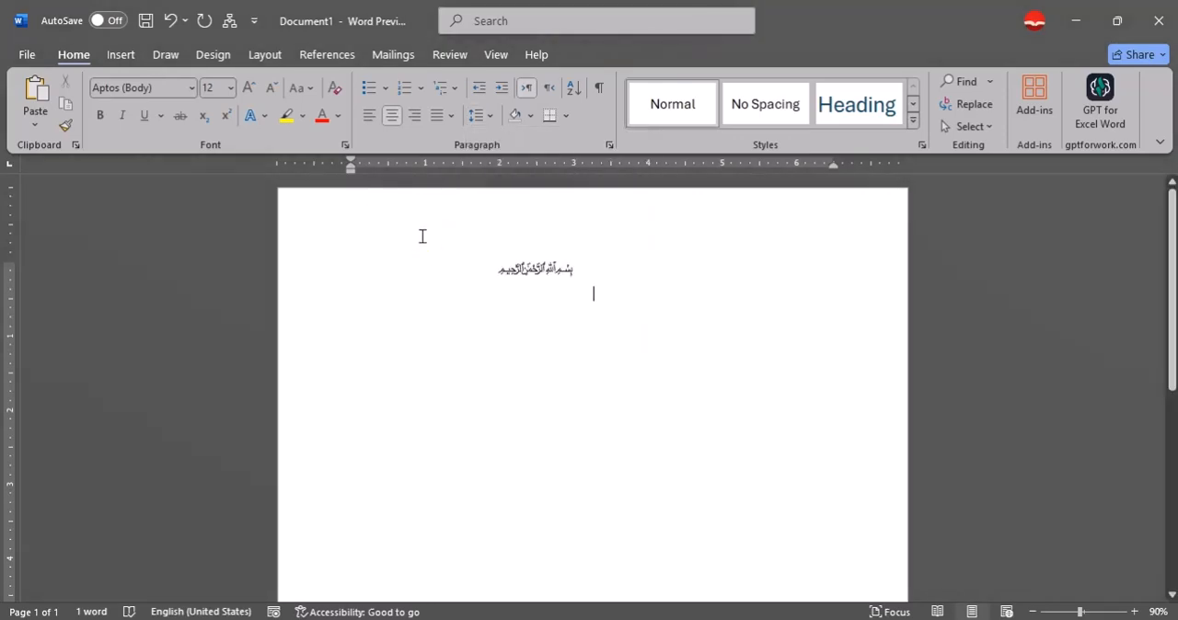
Clear the document's content, close it without saving, and create a new blank document.
{"action": "triple_click", "coordinate": [652, 208]}
{"action": "key", "text": "Delete"}
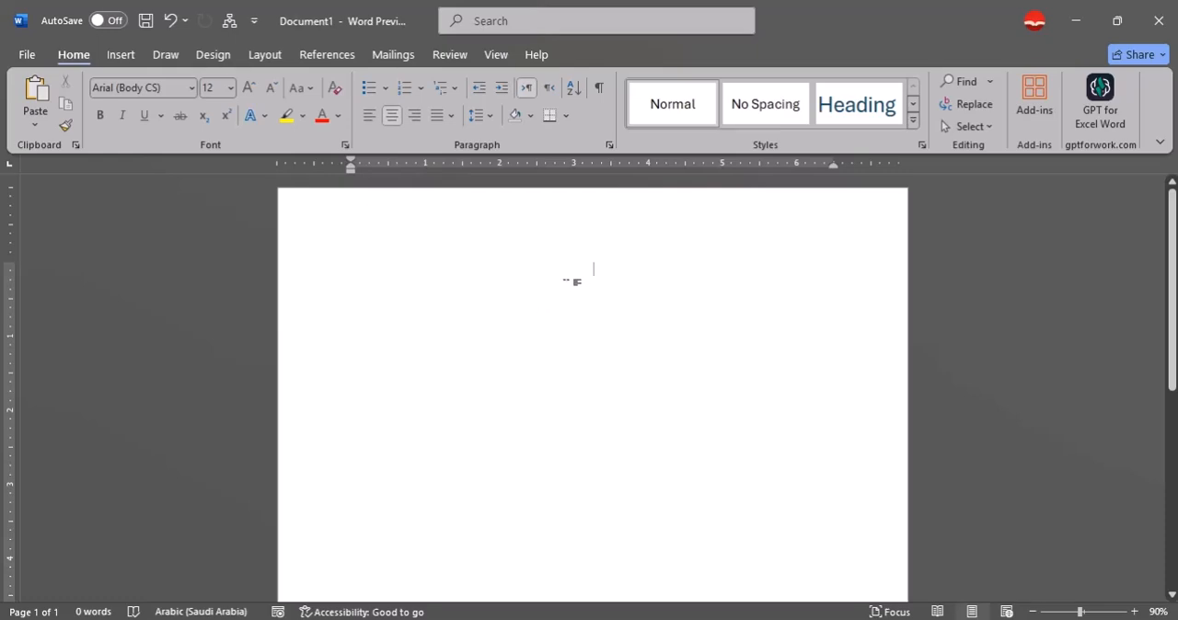
{"action": "key", "text": "ctrl+w"}
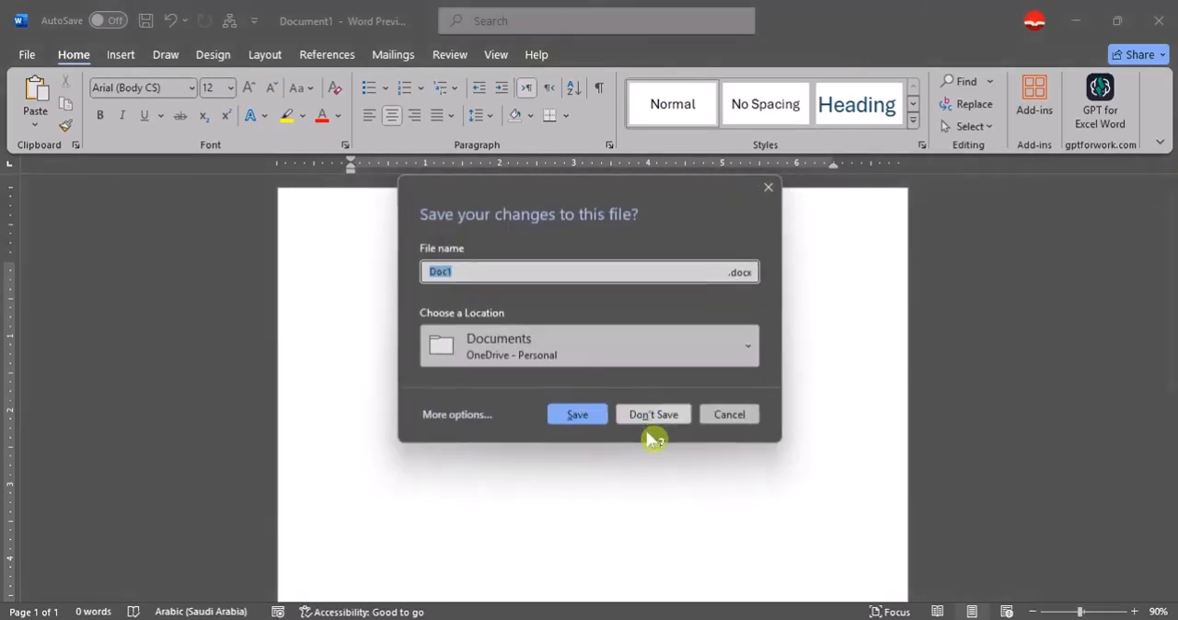
{"action": "left_click", "coordinate": [656, 419]}
{"action": "key", "text": "ctrl+n"}
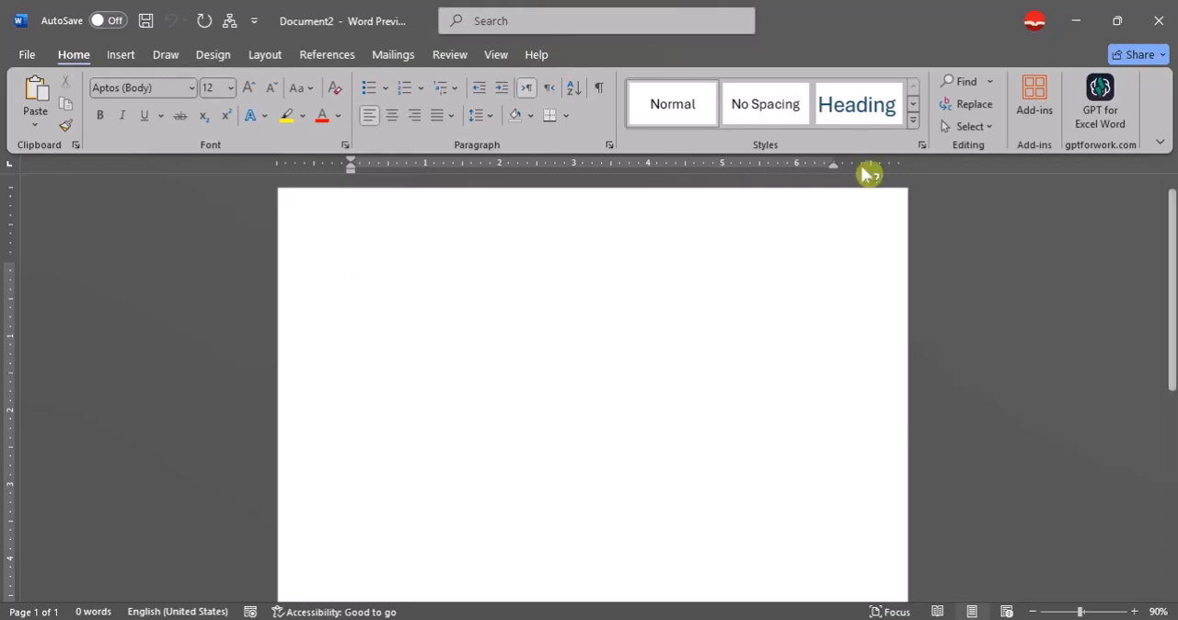
View the full gallery of text styles without applying one.
{"action": "left_click", "coordinate": [913, 120]}
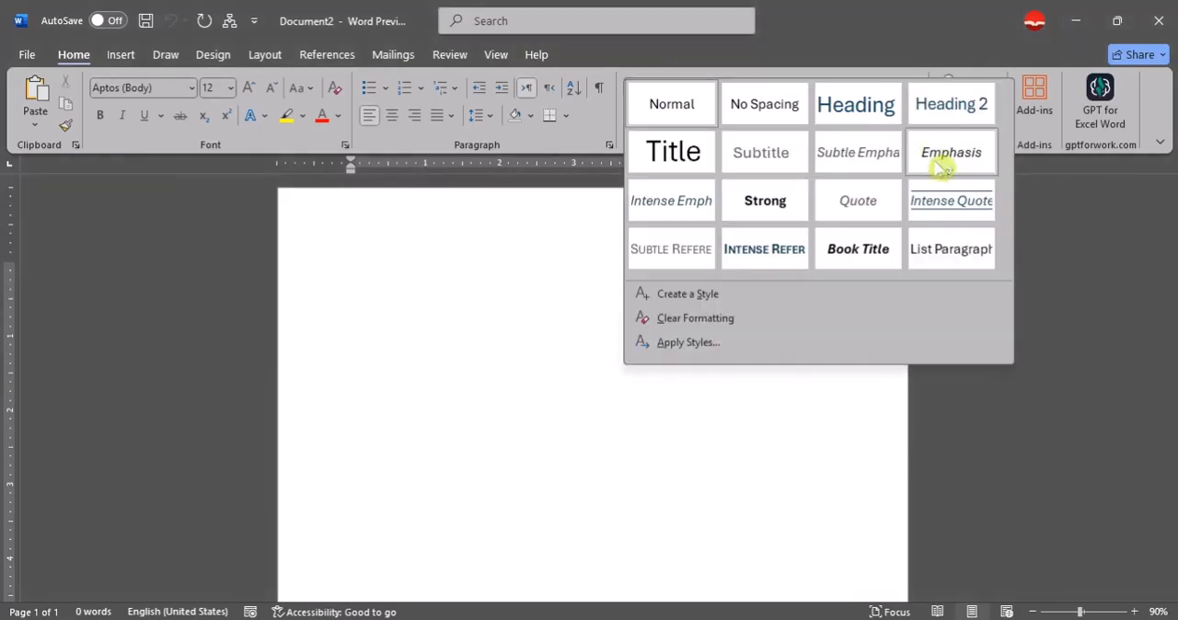
{"action": "left_click", "coordinate": [648, 451]}
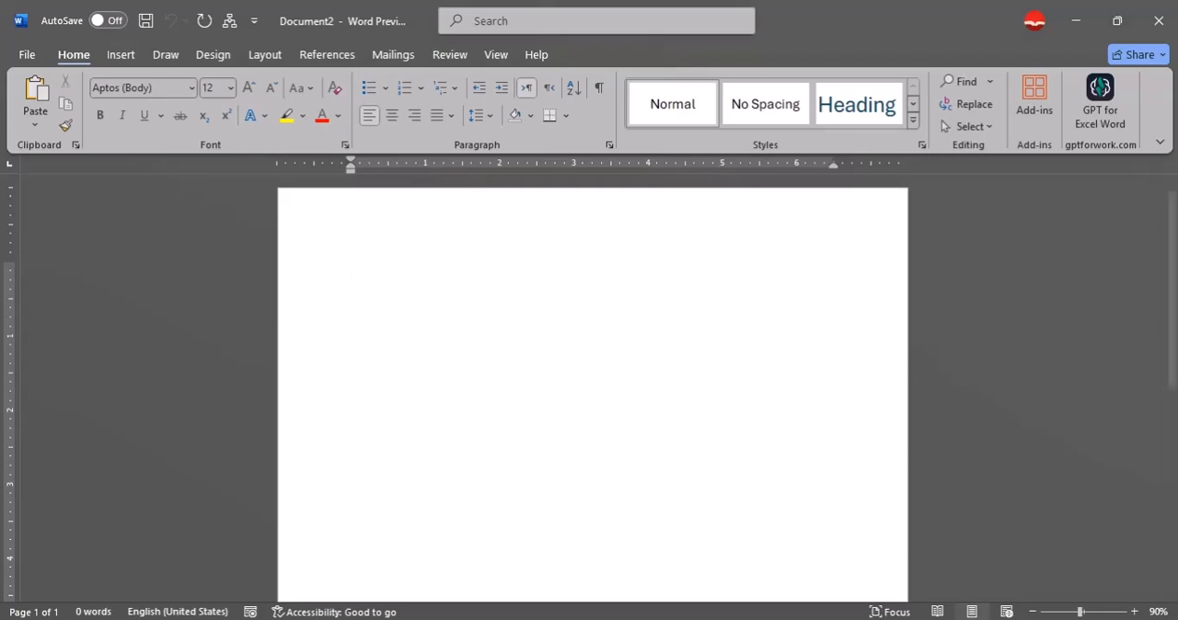
Switch to File Explorer and open the folder D:\Documents\books.
{"action": "left_click", "coordinate": [522, 617]}
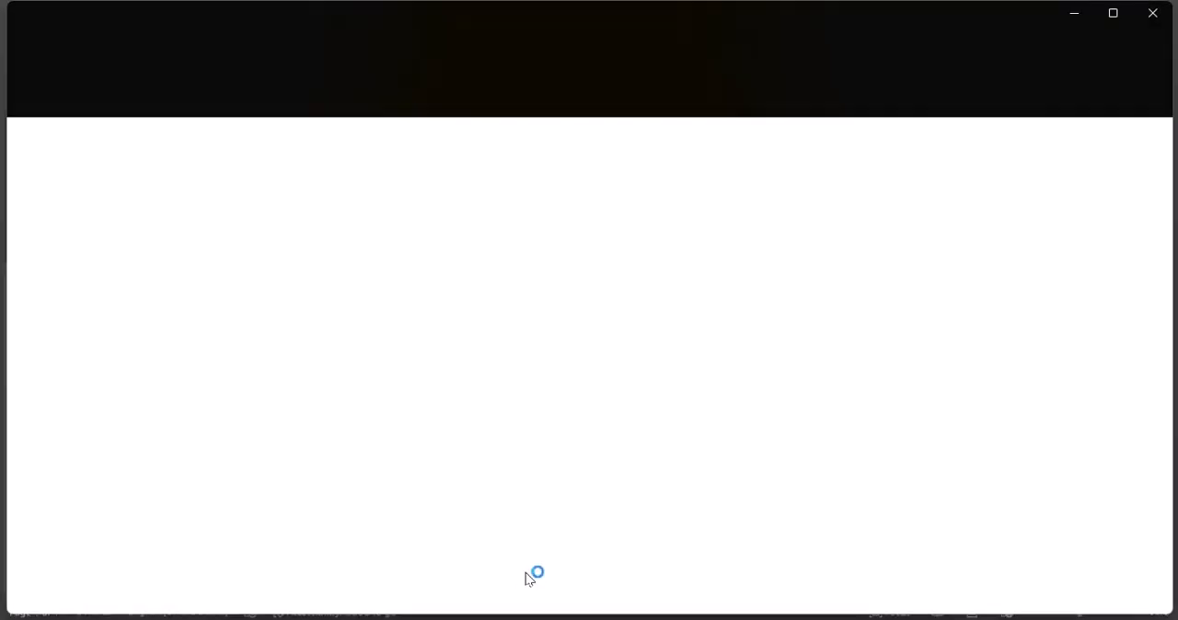
{"action": "double_click", "coordinate": [512, 183]}
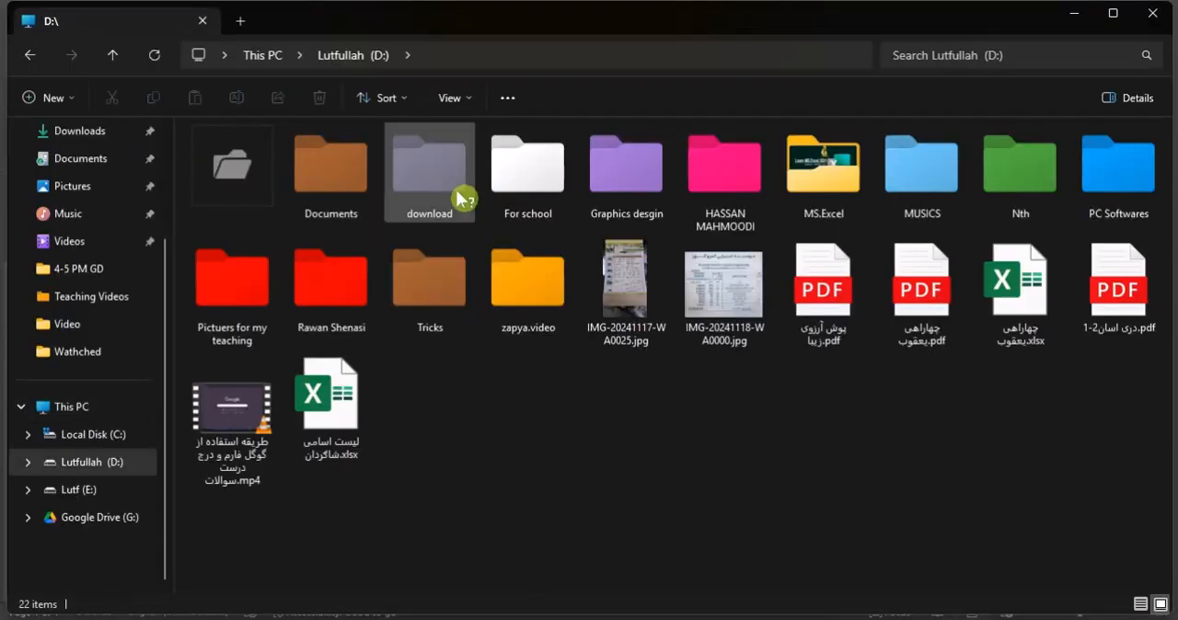
{"action": "double_click", "coordinate": [367, 184]}
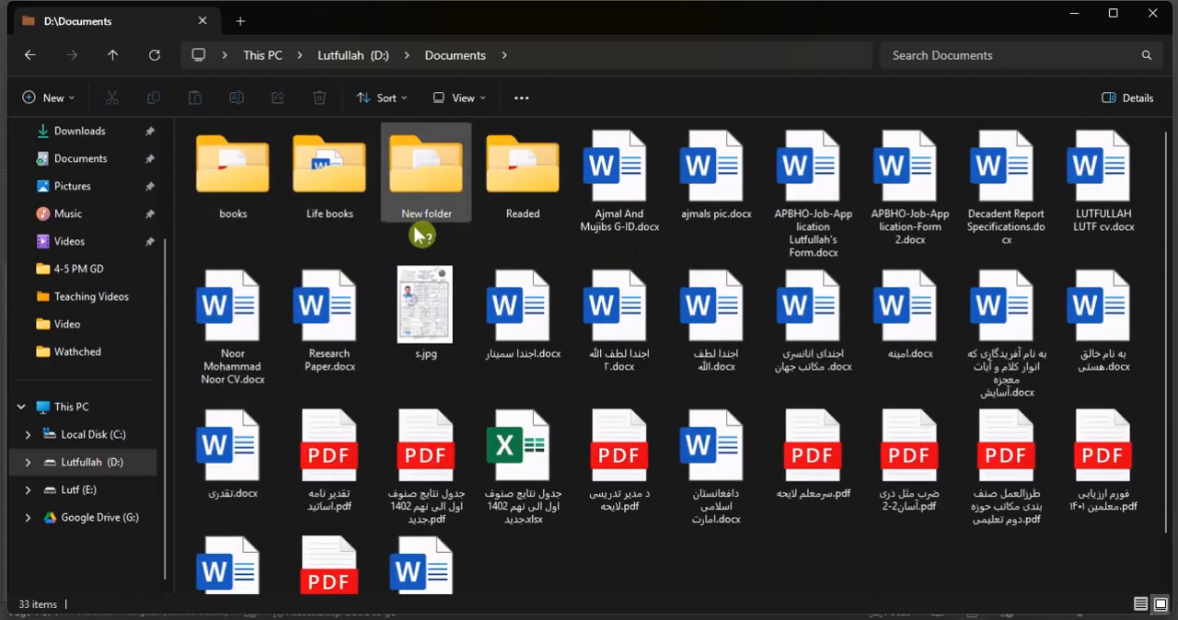
{"action": "double_click", "coordinate": [244, 180]}
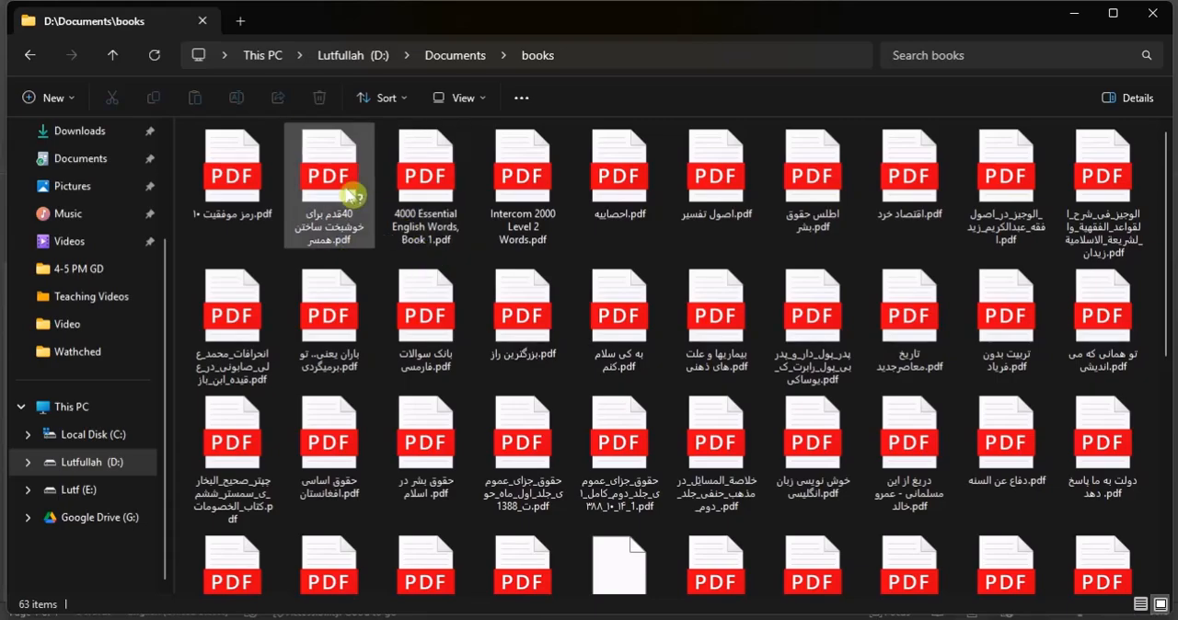
Open the PDF book "۱۰ رمز موفقیت", look at its opening pages and heading, and close it.
{"action": "left_click", "coordinate": [248, 200]}
{"action": "double_click", "coordinate": [248, 200]}
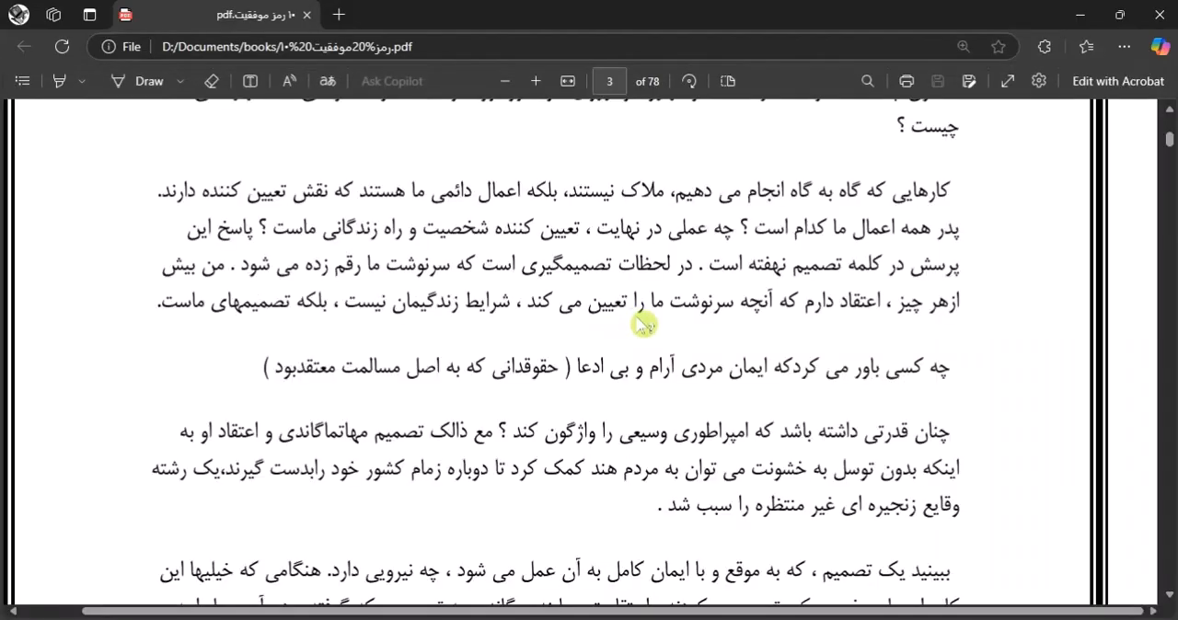
{"action": "scroll", "coordinate": [1136, 205], "scroll_direction": "up", "scroll_amount": 4}
{"action": "scroll", "coordinate": [859, 310], "scroll_direction": "up", "scroll_amount": 10}
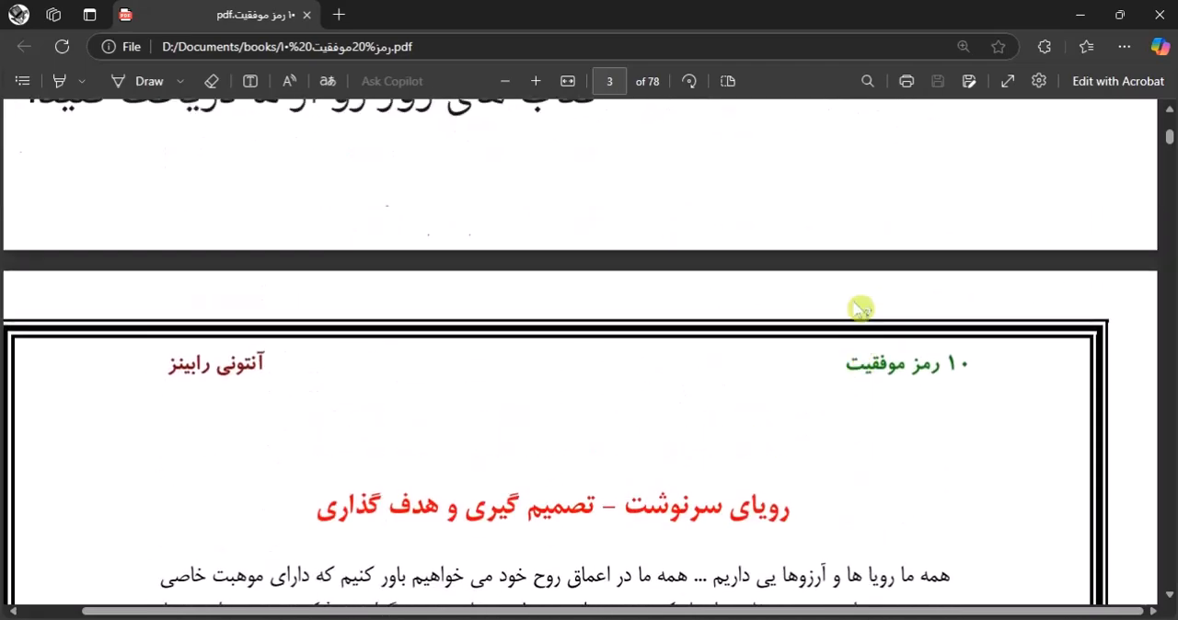
{"action": "scroll", "coordinate": [860, 310], "scroll_direction": "up", "scroll_amount": 10}
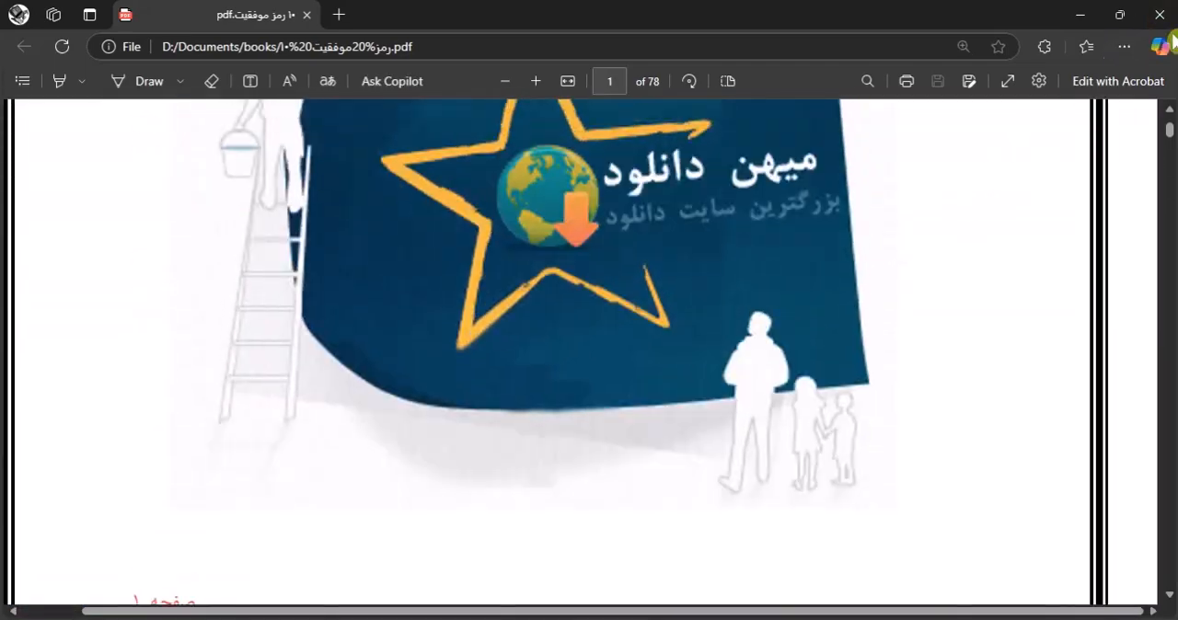
{"action": "left_click", "coordinate": [1158, 15]}
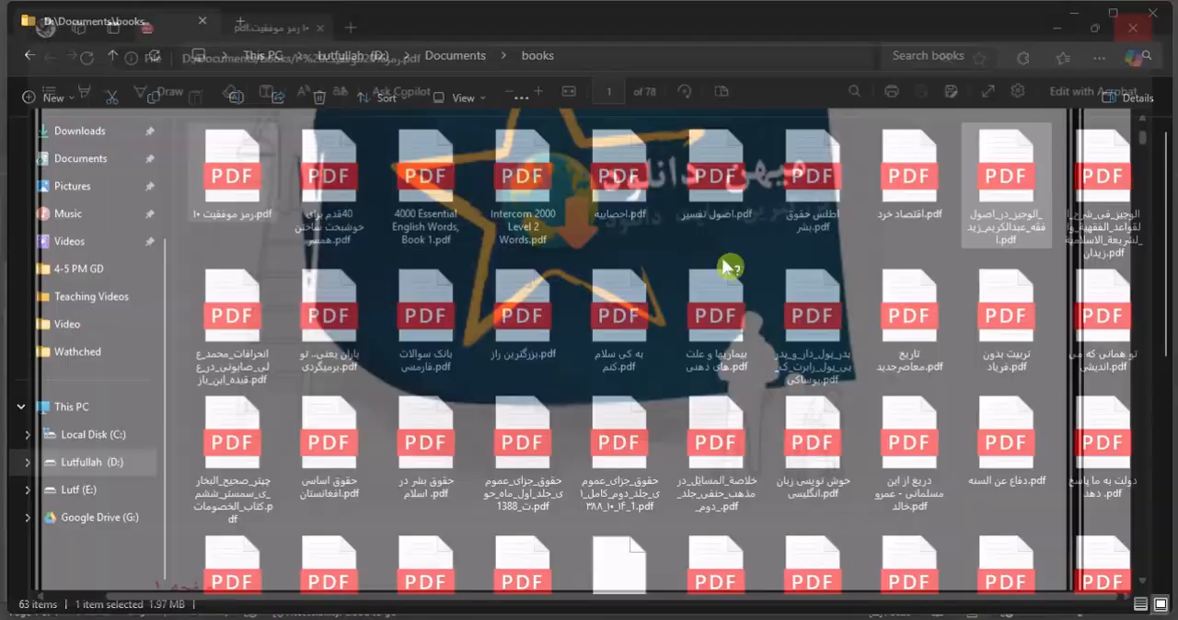
Open the PDF "40 قدم برای خوشبخت ساختن همسر" and go to its table of contents on page 4.
{"action": "left_click", "coordinate": [341, 185]}
{"action": "double_click", "coordinate": [351, 188]}
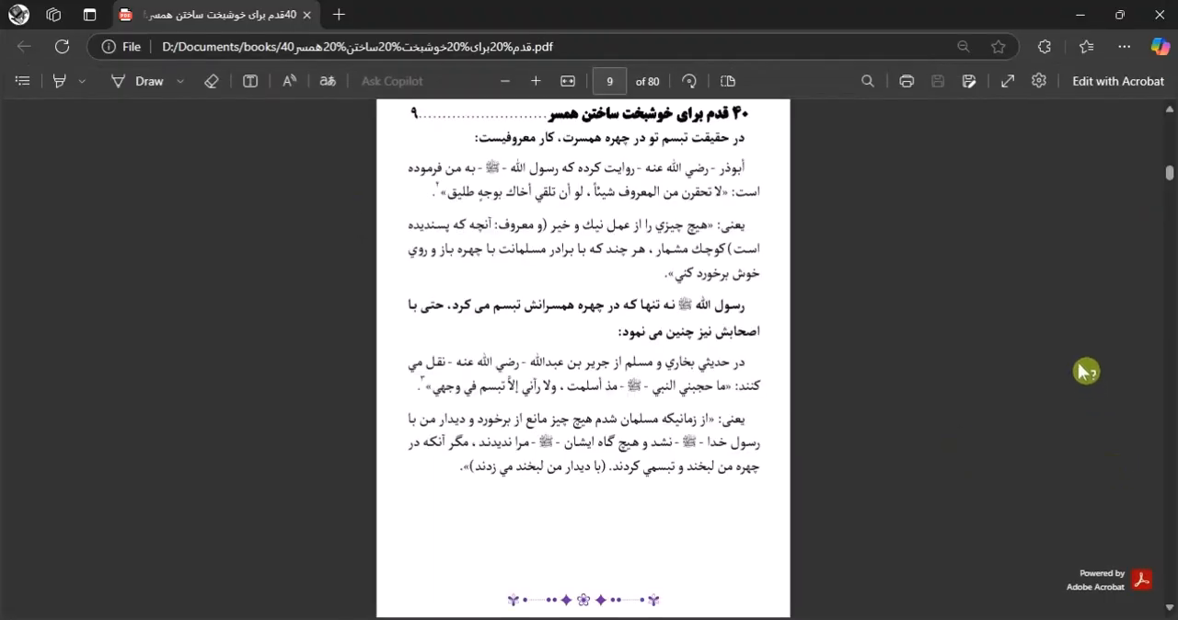
{"action": "left_click_drag", "start_coordinate": [1170, 176], "coordinate": [1169, 114]}
{"action": "scroll", "coordinate": [632, 389], "scroll_direction": "down", "scroll_amount": 1}
{"action": "scroll", "coordinate": [633, 394], "scroll_direction": "down", "scroll_amount": 10}
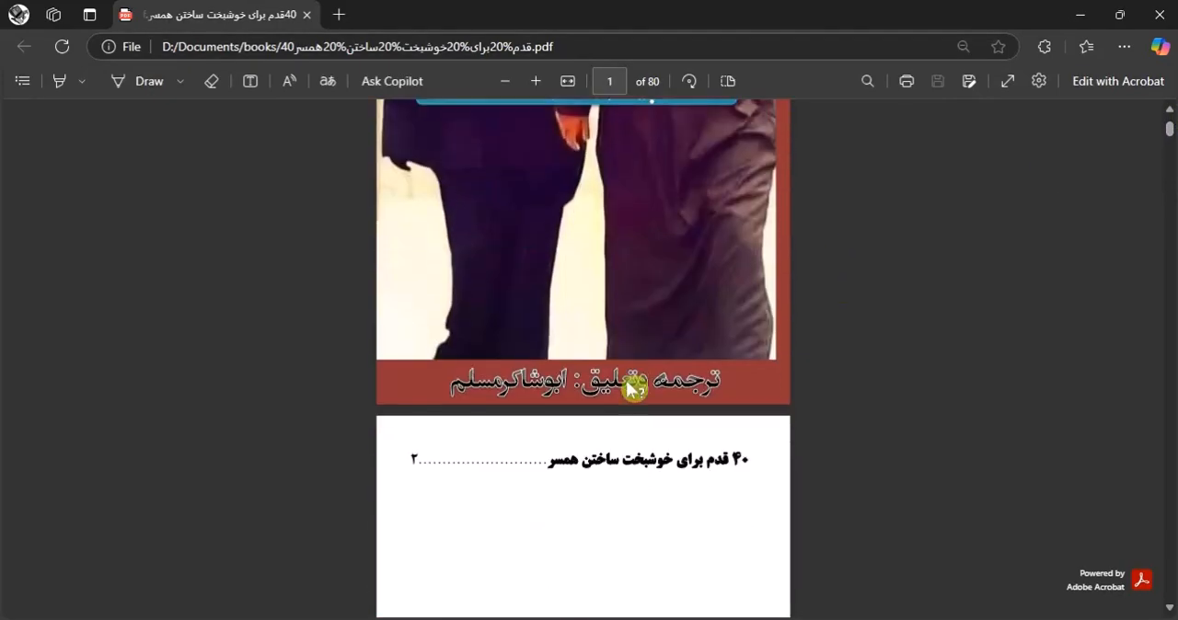
{"action": "scroll", "coordinate": [593, 390], "scroll_direction": "down", "scroll_amount": 8}
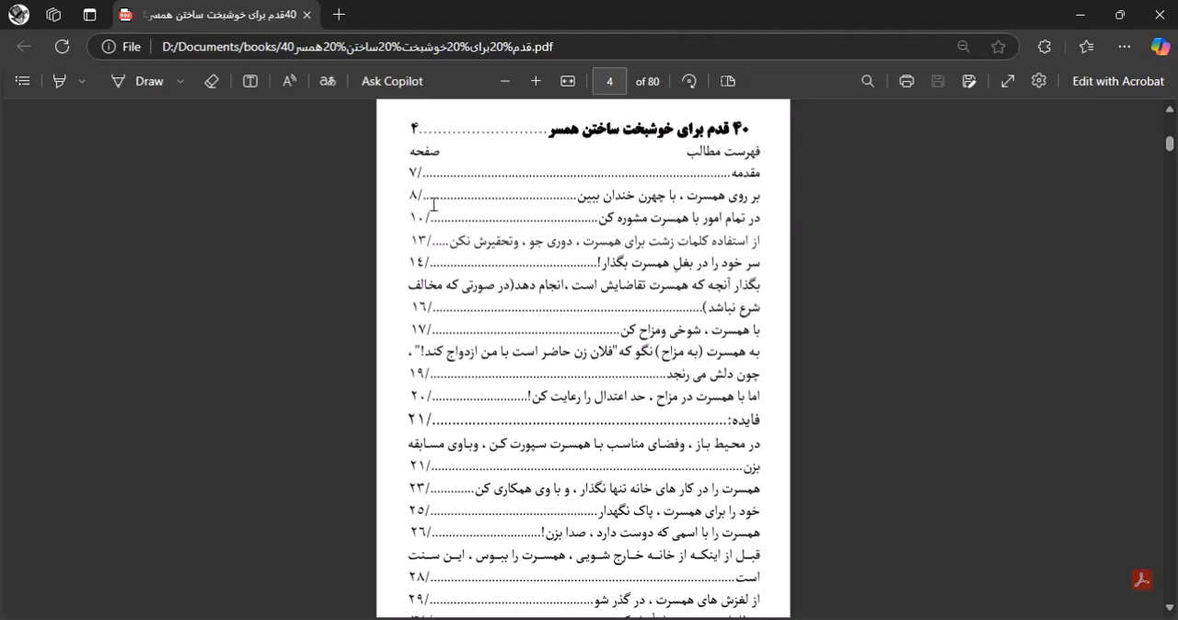
{"action": "scroll", "coordinate": [446, 247], "scroll_direction": "down", "scroll_amount": 5}
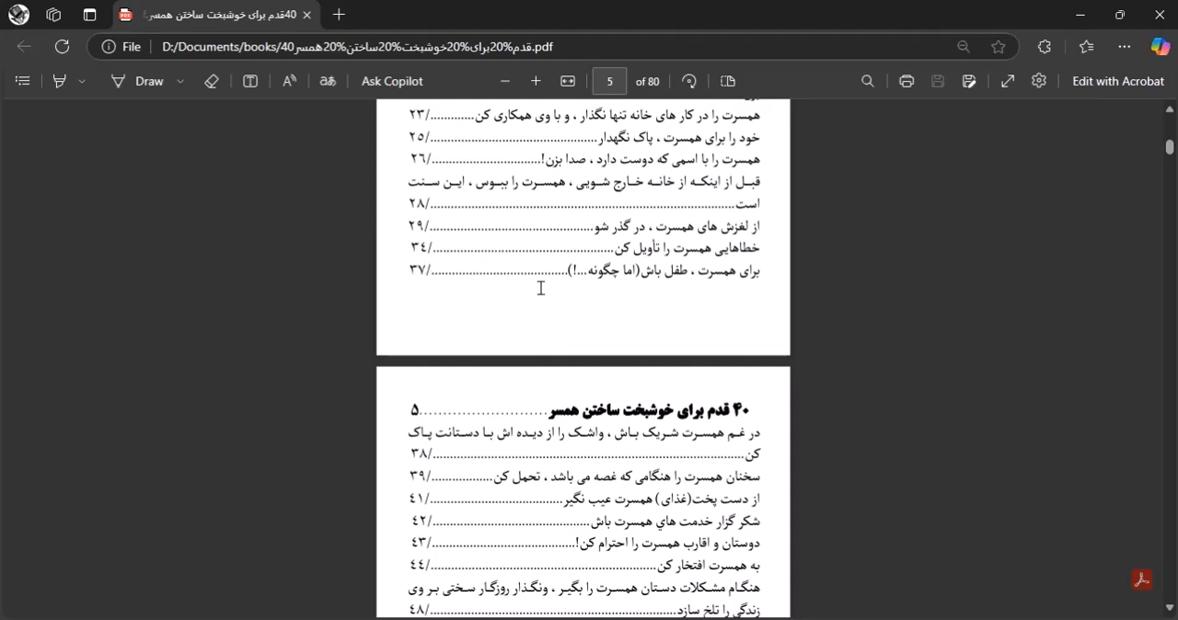
Examine the table of contents entries and their page numbers on pages 4 and 5, and close the PDF.
{"action": "left_click_drag", "start_coordinate": [465, 280], "coordinate": [689, 284]}
{"action": "double_click", "coordinate": [521, 203]}
{"action": "left_click", "coordinate": [512, 246]}
{"action": "left_click", "coordinate": [500, 318]}
{"action": "scroll", "coordinate": [521, 350], "scroll_direction": "down", "scroll_amount": 4}
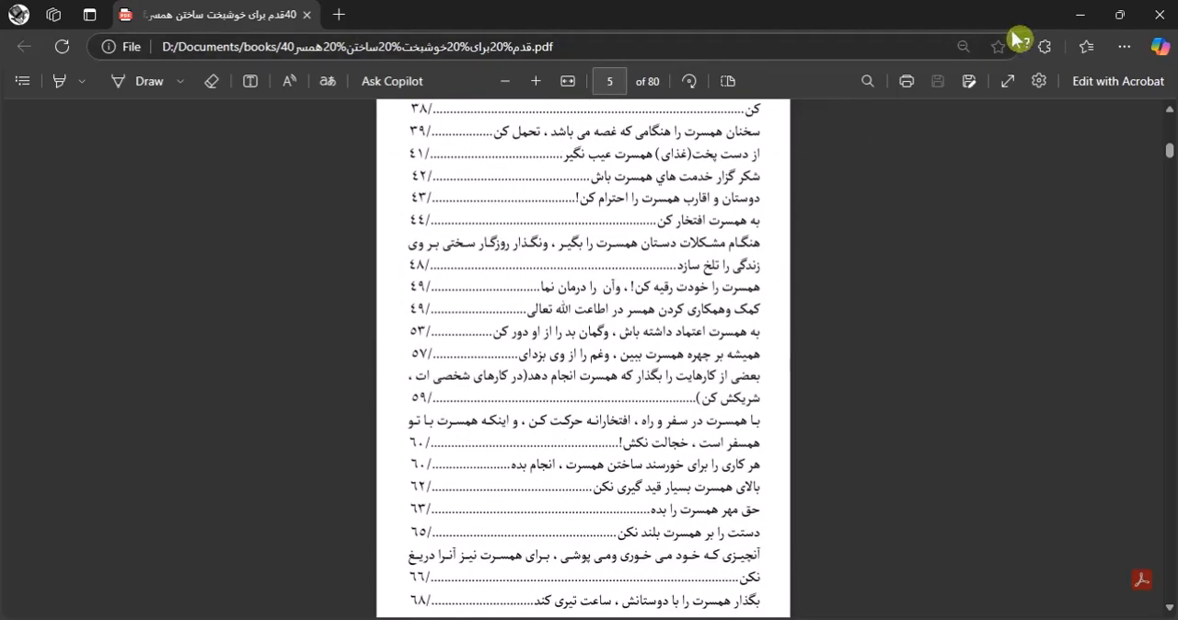
{"action": "left_click", "coordinate": [1159, 15]}
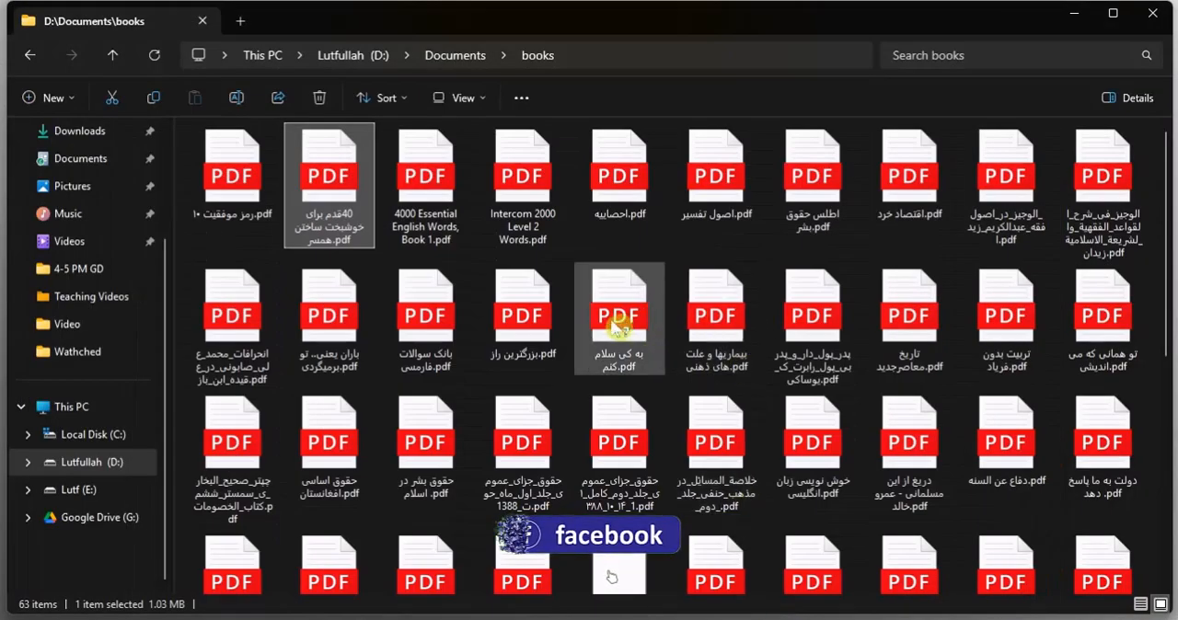
Return to the Documents folder and open the Atomic Habits PDF (عادت های اتمی) from the Readed folder.
{"action": "scroll", "coordinate": [644, 386], "scroll_direction": "down", "scroll_amount": 5}
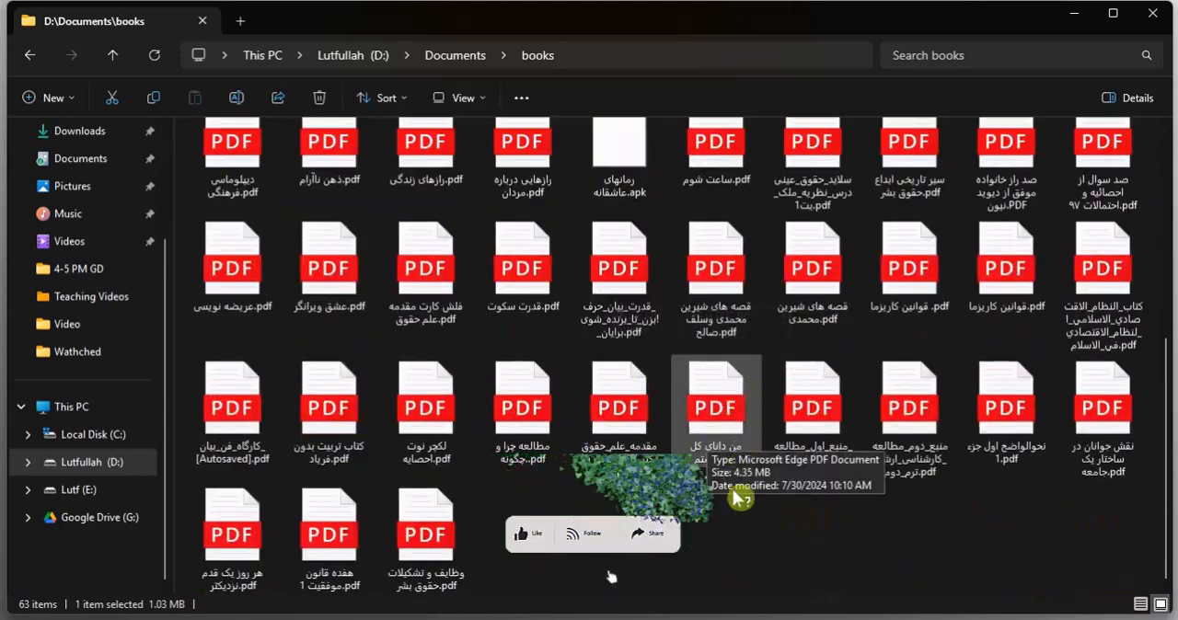
{"action": "left_click", "coordinate": [673, 537]}
{"action": "key", "text": "alt+Left"}
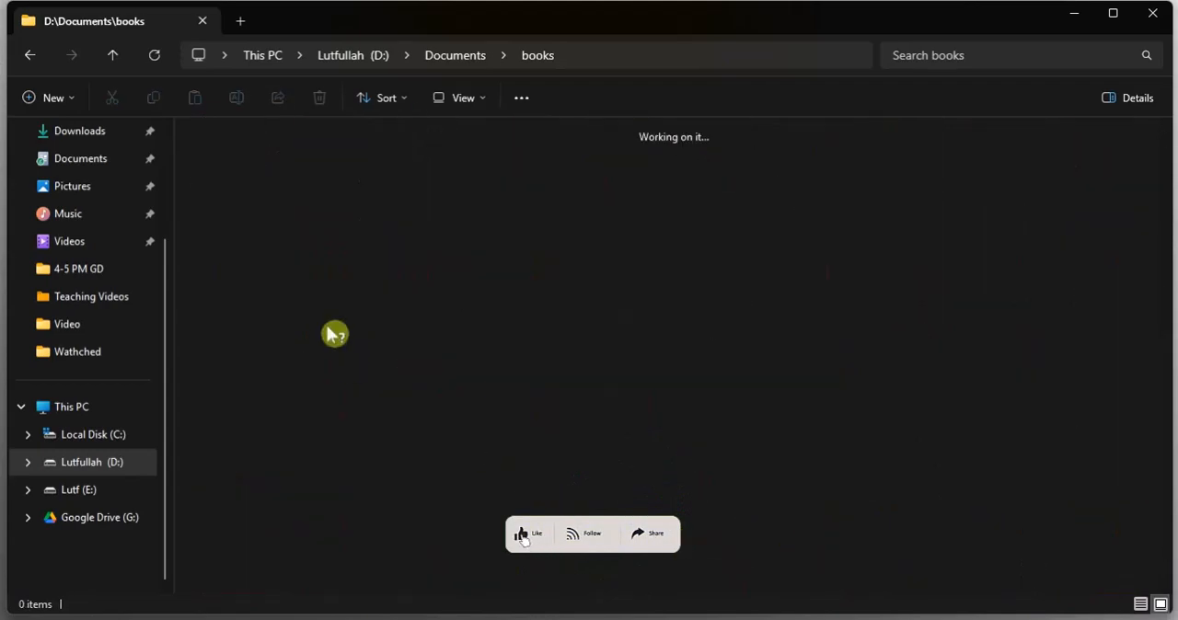
{"action": "double_click", "coordinate": [504, 189]}
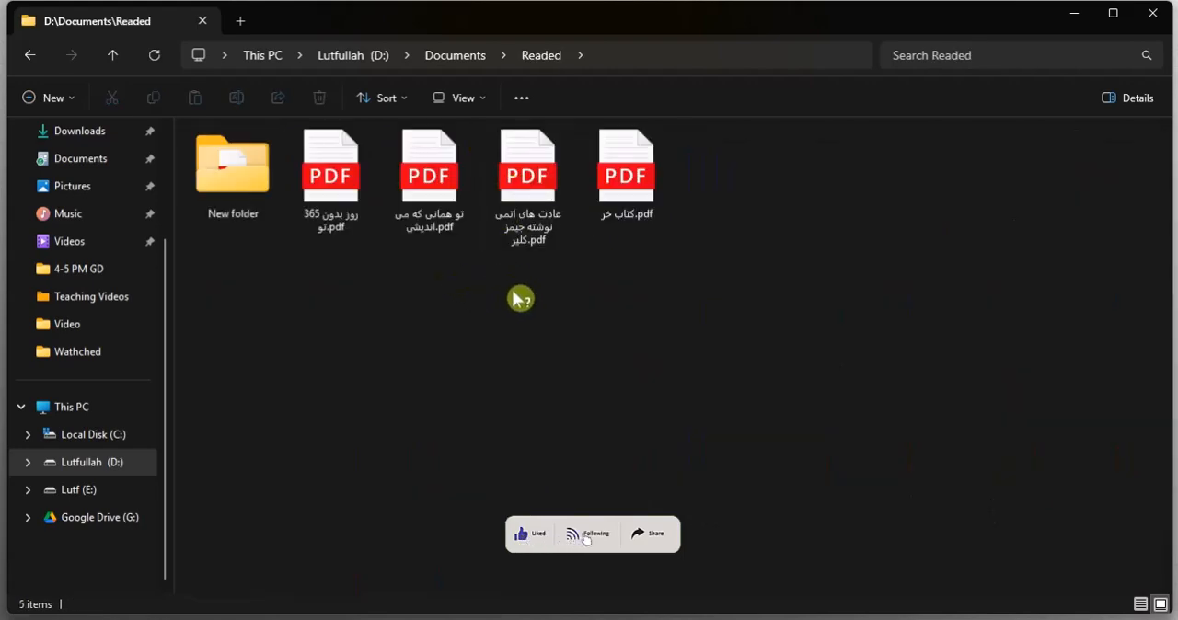
{"action": "left_click", "coordinate": [541, 184]}
{"action": "double_click", "coordinate": [544, 184]}
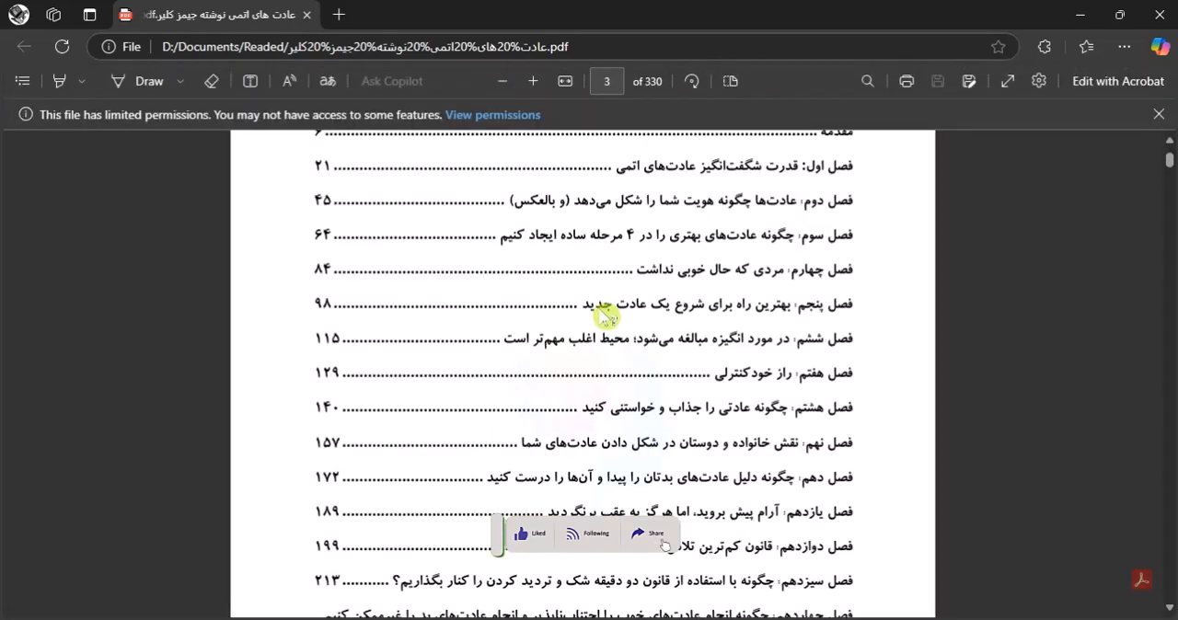
Follow the contents link to chapter two on page 45, and return to the table of contents on page 3.
{"action": "left_click", "coordinate": [659, 310]}
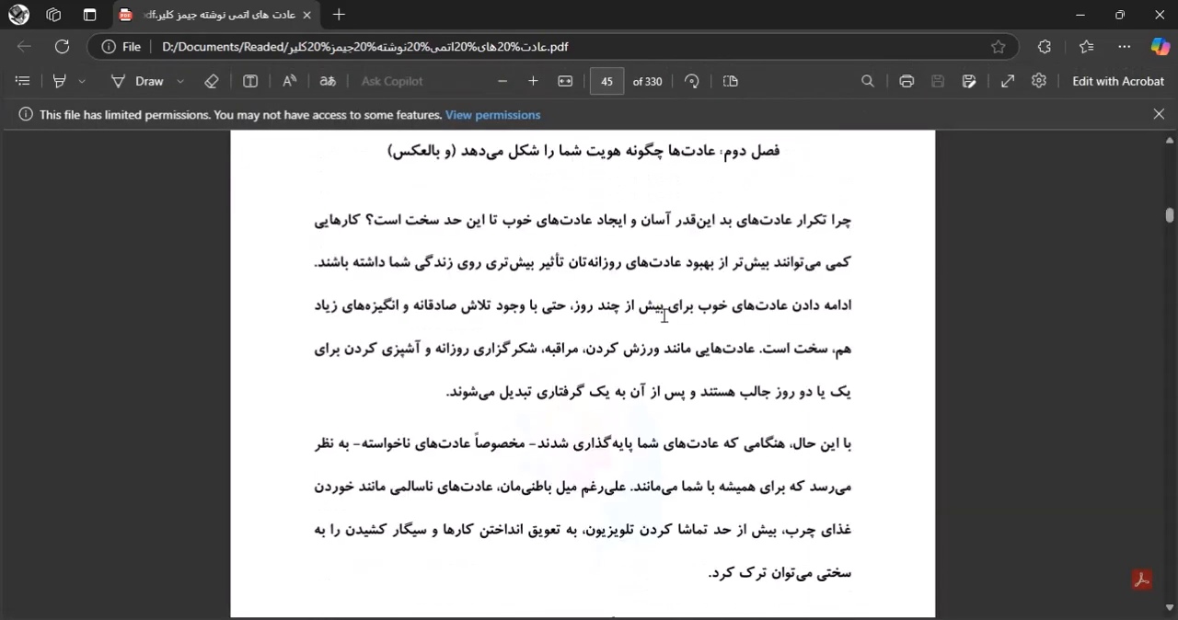
{"action": "left_click_drag", "start_coordinate": [1173, 227], "coordinate": [1165, 150]}
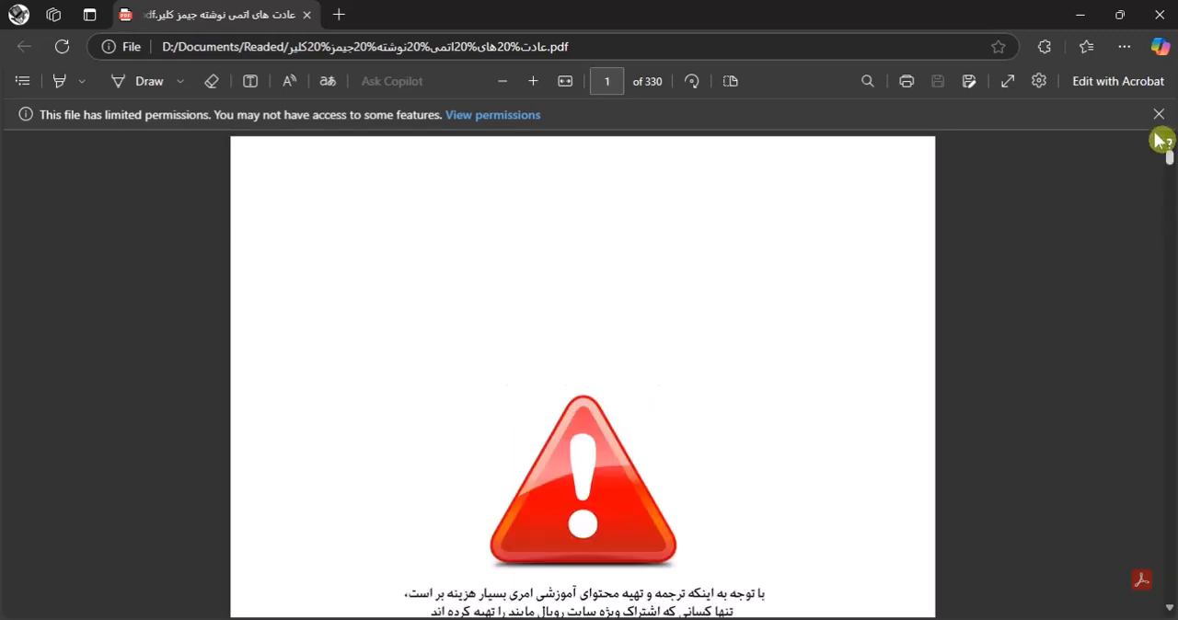
{"action": "scroll", "coordinate": [663, 394], "scroll_direction": "down", "scroll_amount": 2}
{"action": "scroll", "coordinate": [620, 382], "scroll_direction": "down", "scroll_amount": 15}
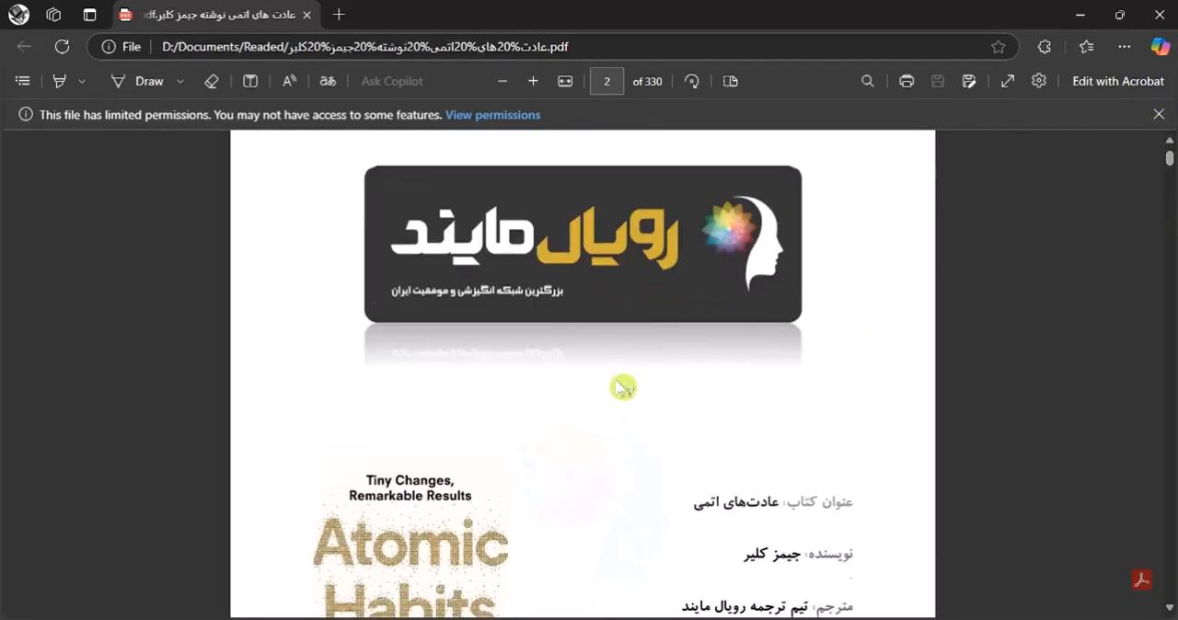
{"action": "scroll", "coordinate": [624, 387], "scroll_direction": "up", "scroll_amount": 2}
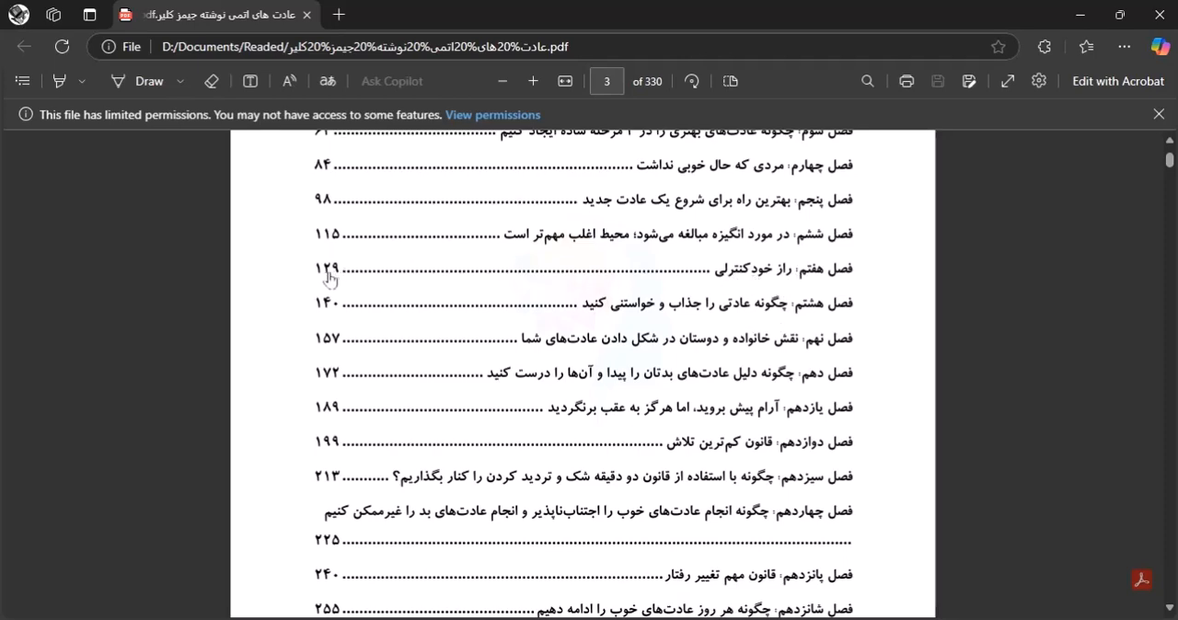
Follow the contents link to chapter seven on page 129, and close the PDF.
{"action": "left_click", "coordinate": [381, 280]}
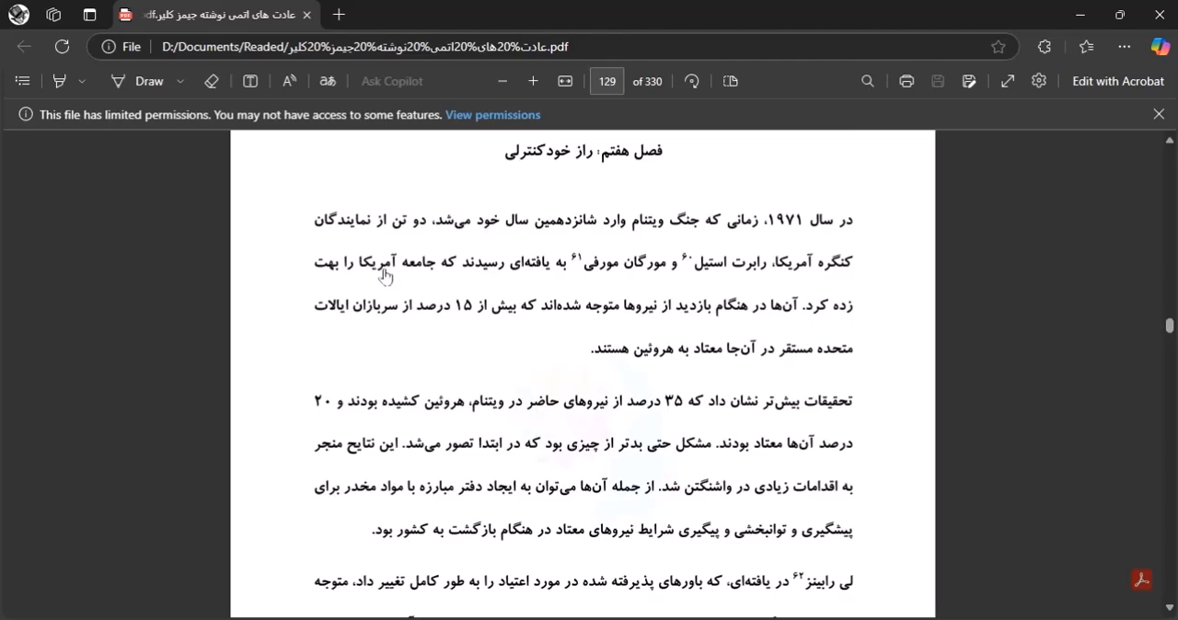
{"action": "scroll", "coordinate": [506, 294], "scroll_direction": "up", "scroll_amount": 3}
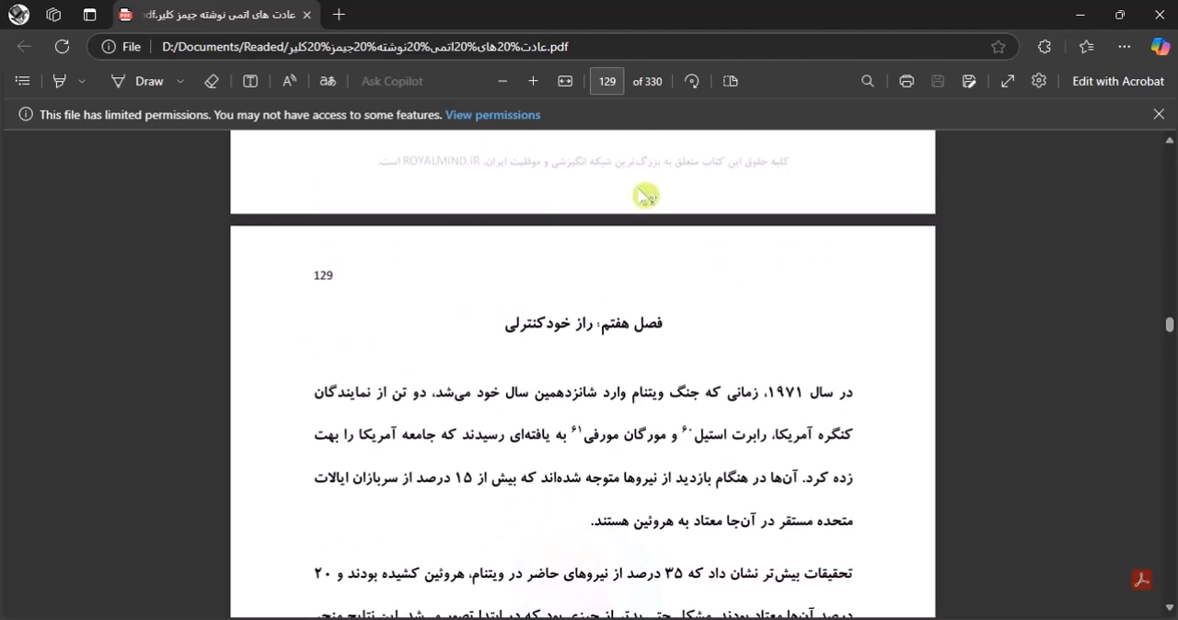
{"action": "left_click", "coordinate": [1159, 15]}
Switch back to the blank Word document and enter the text "Afghanistan" on its first line.
{"action": "mouse_move", "coordinate": [790, 619]}
{"action": "left_click", "coordinate": [790, 552]}
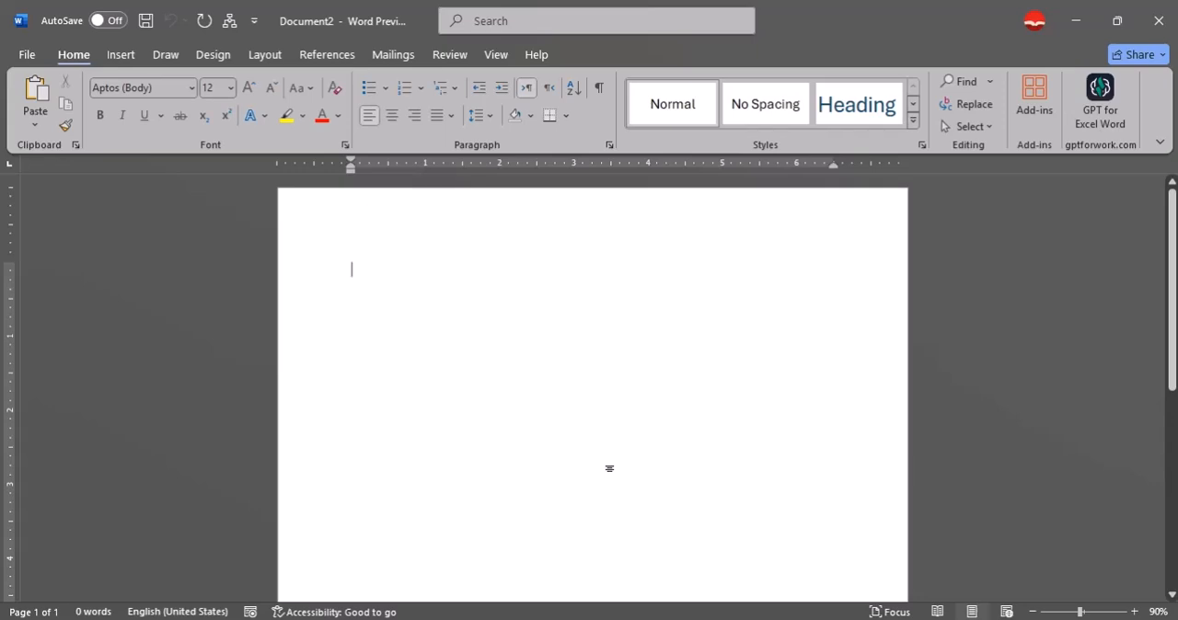
{"action": "type", "text": "A"}
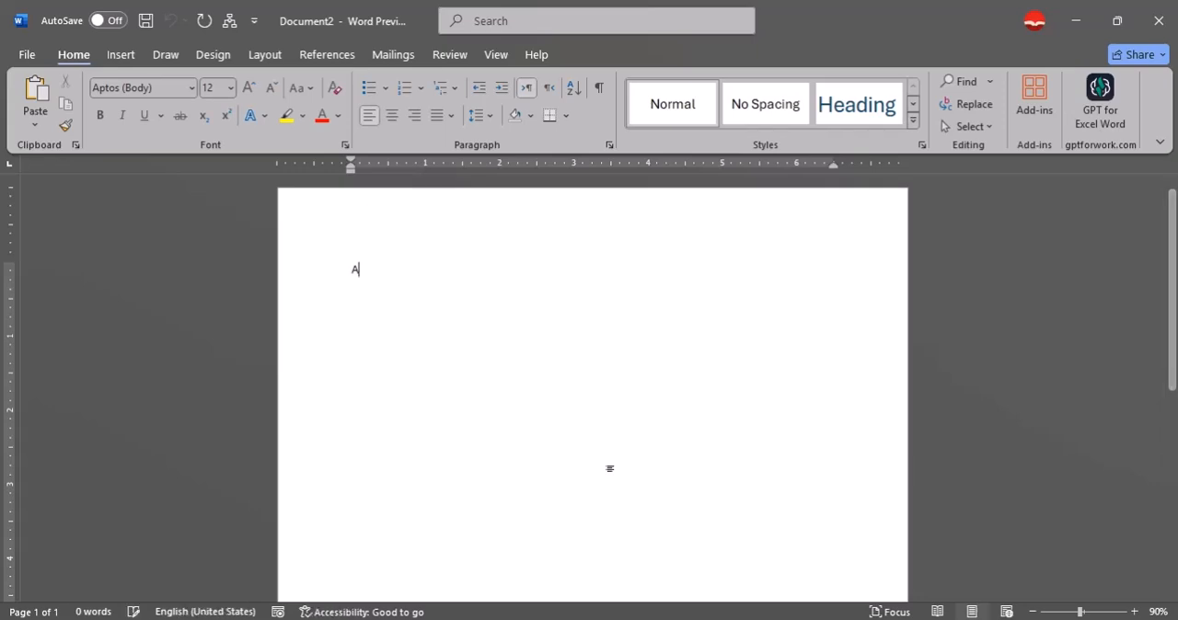
{"action": "type", "text": "fghanistan "}
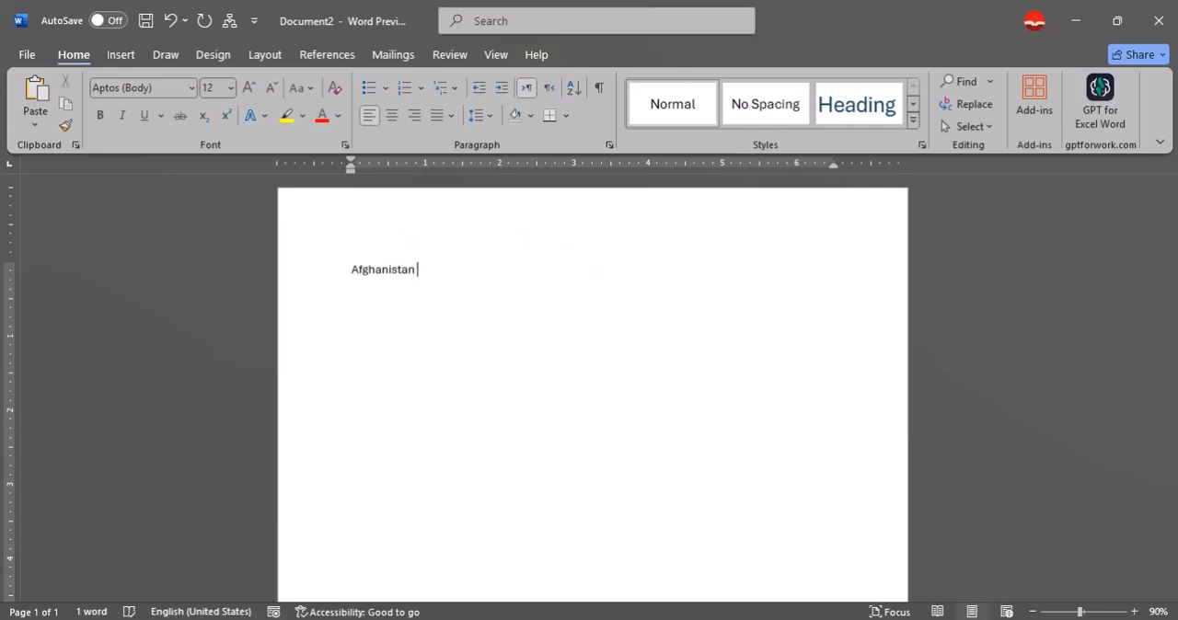
{"action": "type", "text": "rand"}
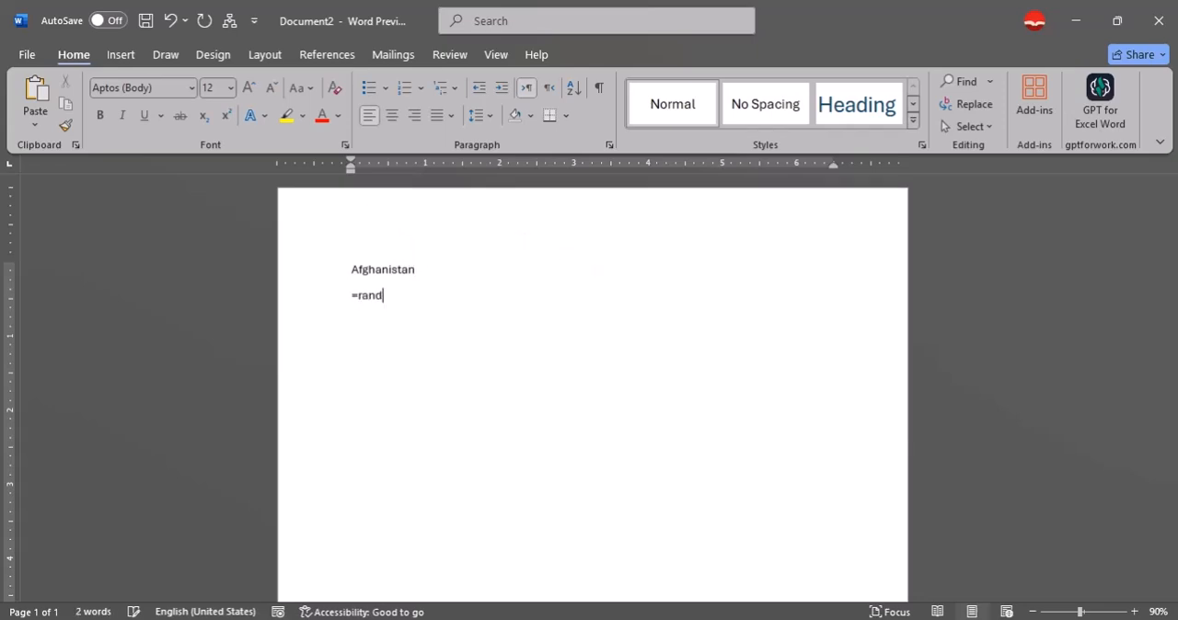
{"action": "type", "text": "("}
Fill in sample paragraphs below the Afghanistan line with =rand(), and add another block with =rand(22).
{"action": "key", "text": "Return"}
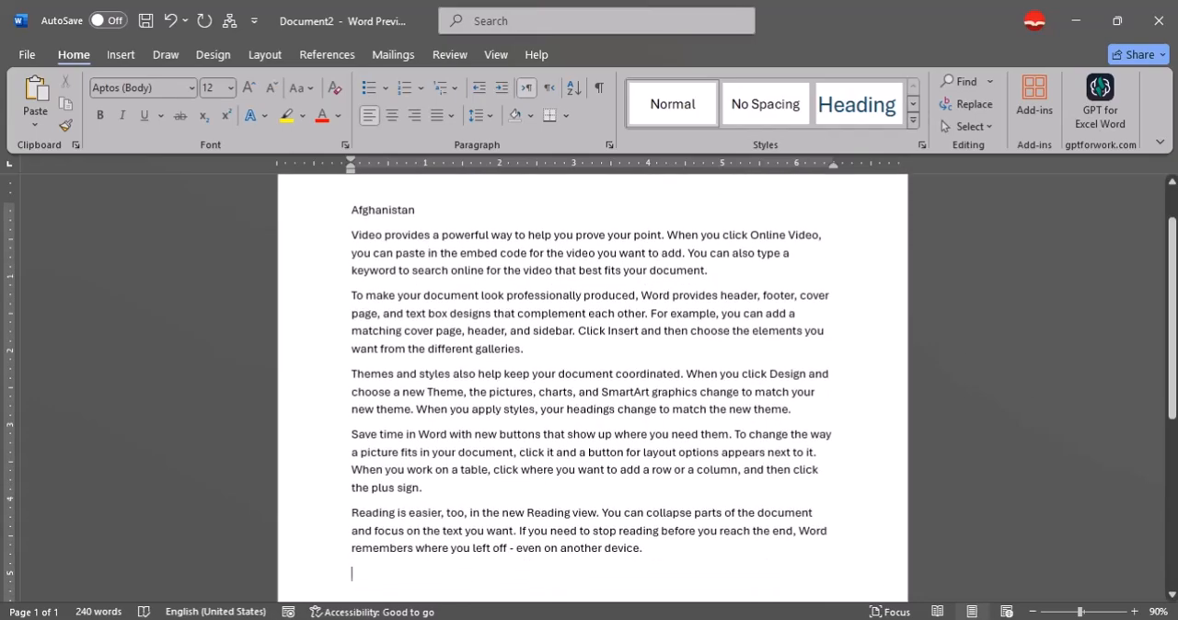
{"action": "type", "text": "=rand(22"}
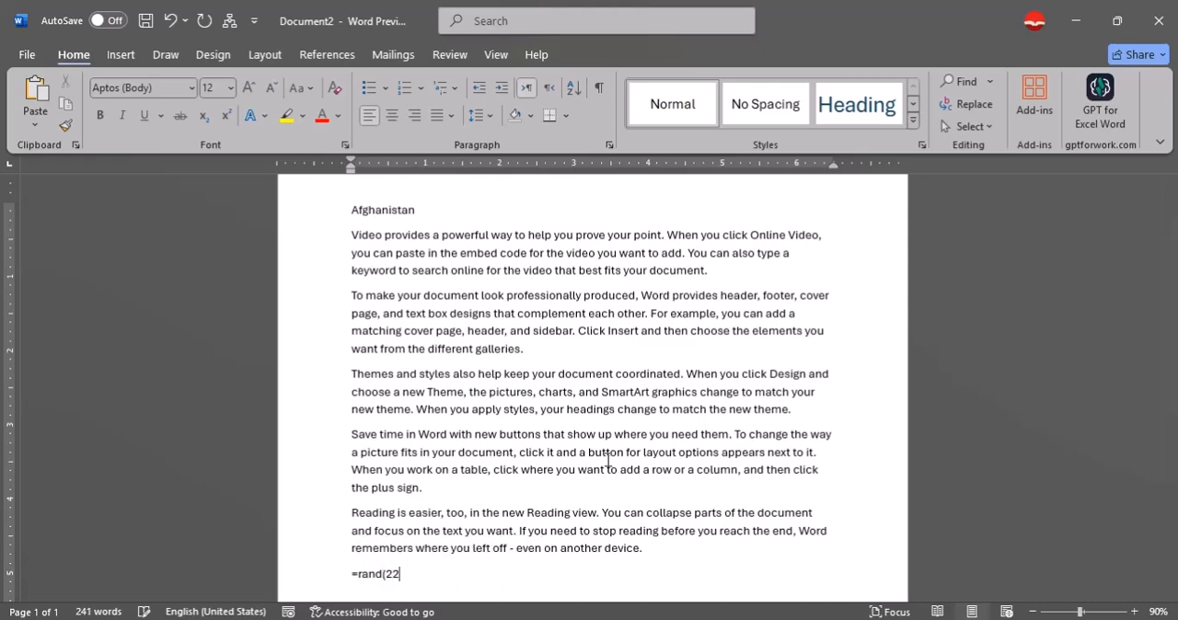
{"action": "type", "text": ")"}
{"action": "key", "text": "Return"}
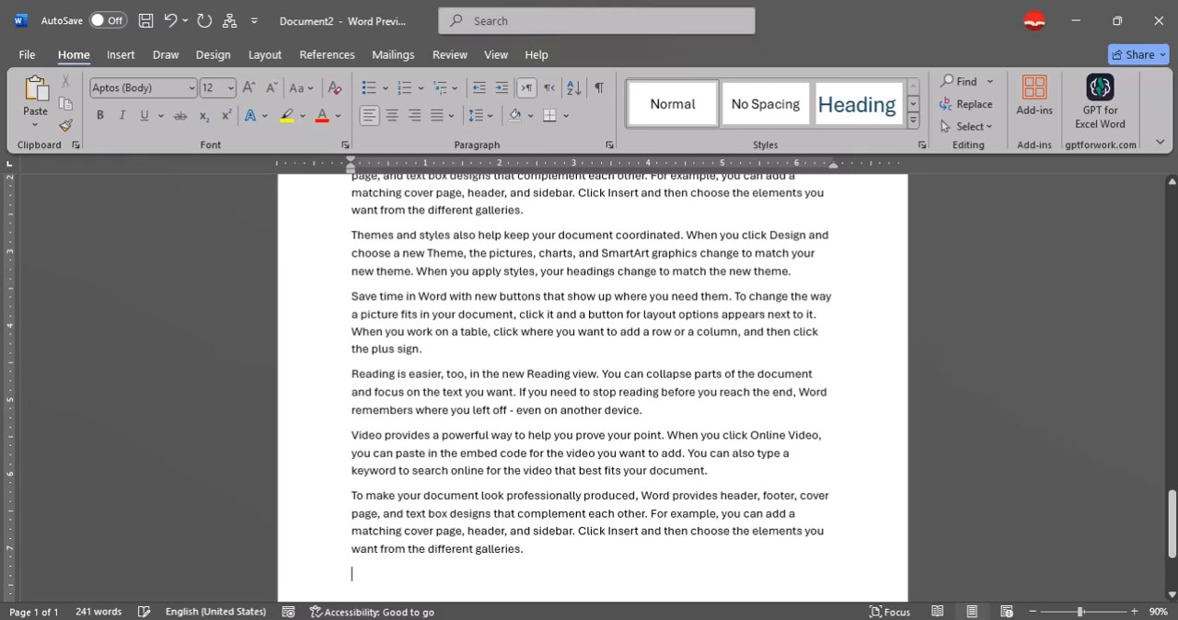
Add the line "Kabul" after the sample text and generate filler paragraphs below it with =rand(22).
{"action": "type", "text": "Kabul"}
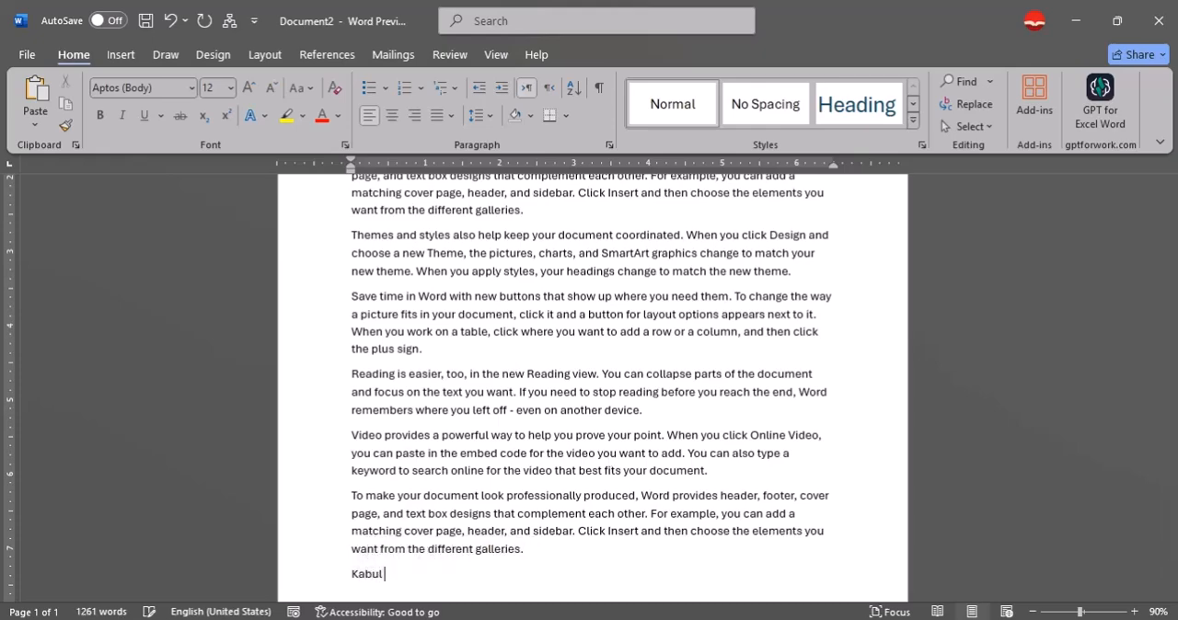
{"action": "key", "text": "Return"}
{"action": "type", "text": "=ra"}
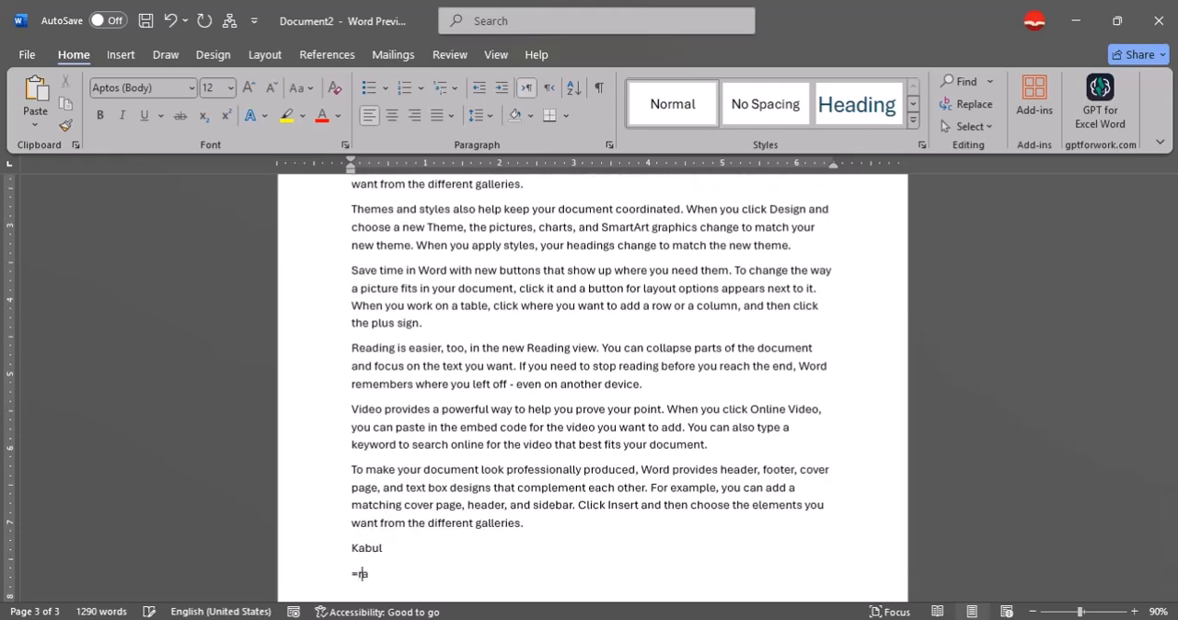
{"action": "type", "text": "nd(22)"}
{"action": "key", "text": "Return"}
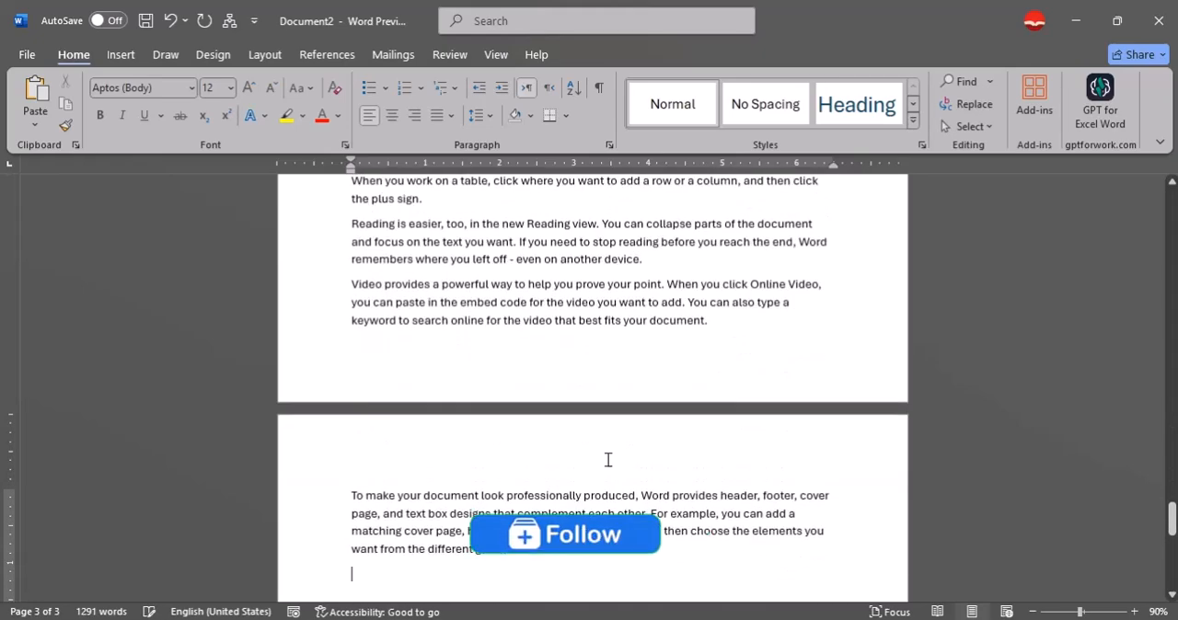
Add the line "Logar" at the end of the document and generate filler paragraphs below it with the =rand function.
{"action": "type", "text": "Logan"}
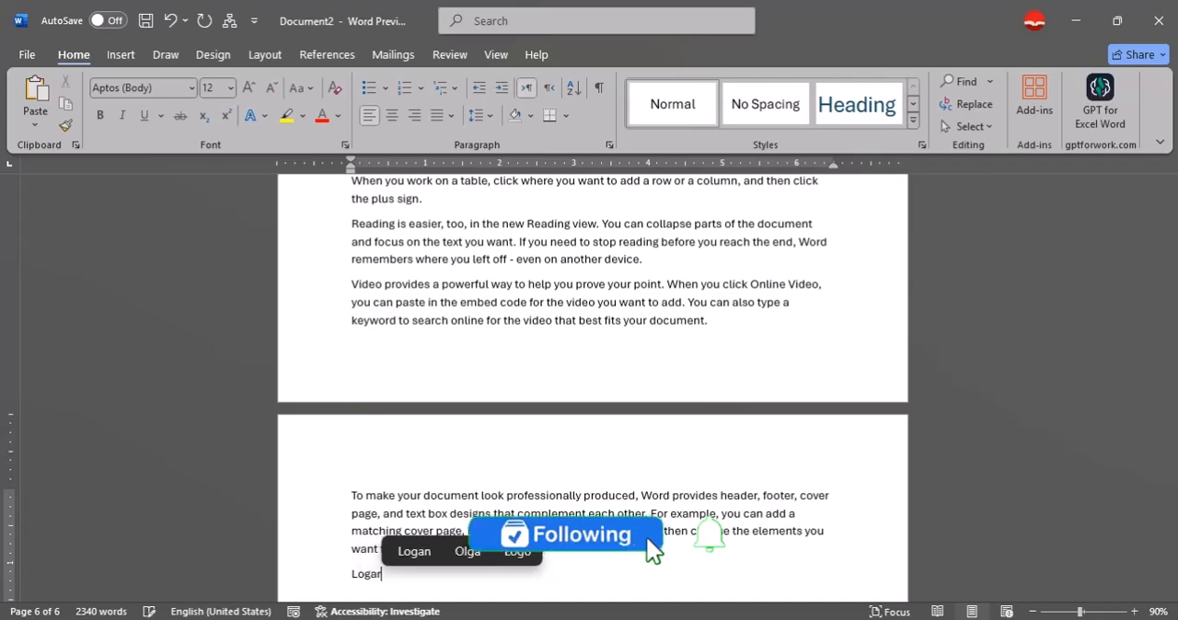
{"action": "key", "text": "Return"}
{"action": "type", "text": "=ranf"}
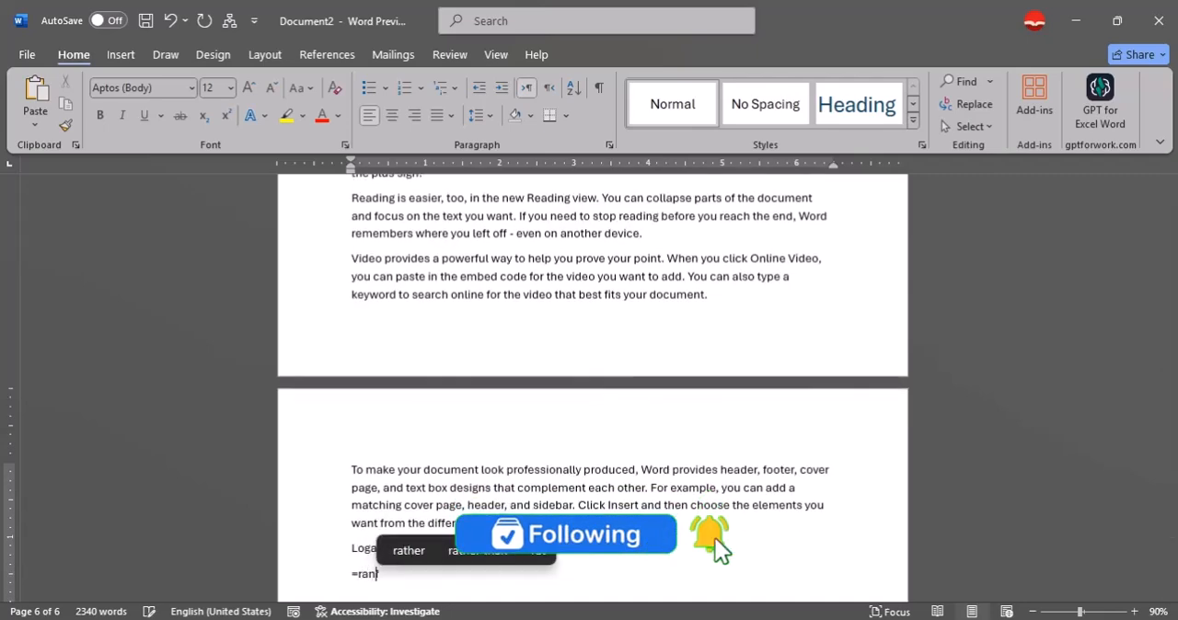
{"action": "key", "text": "BackSpace"}
{"action": "type", "text": "d"}
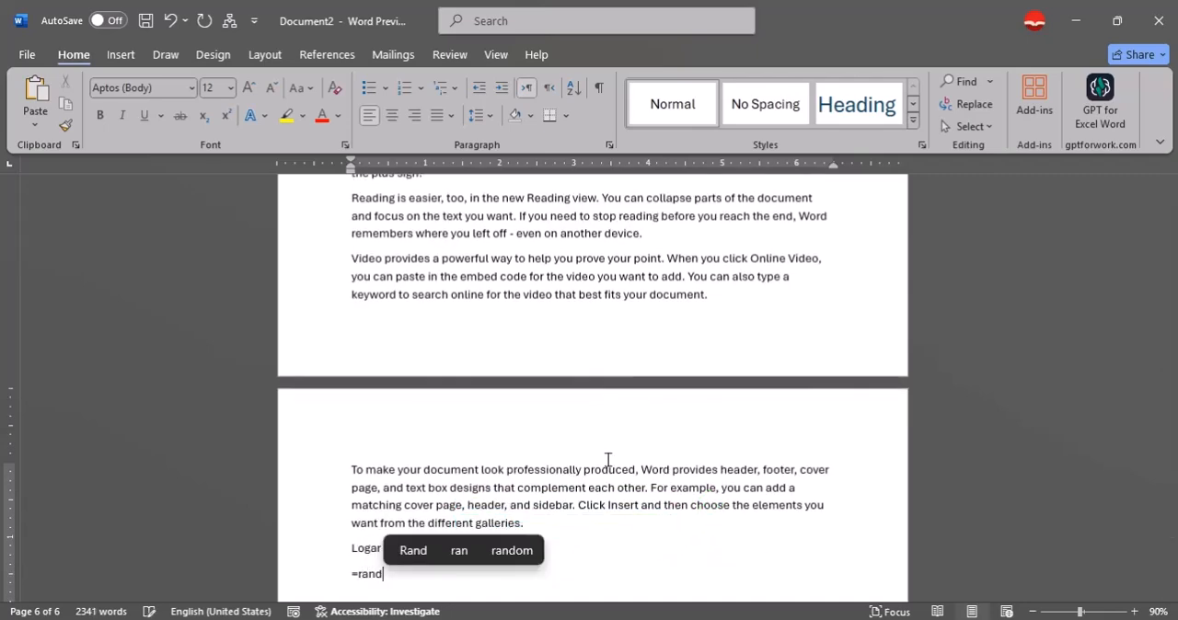
{"action": "type", "text": "()"}
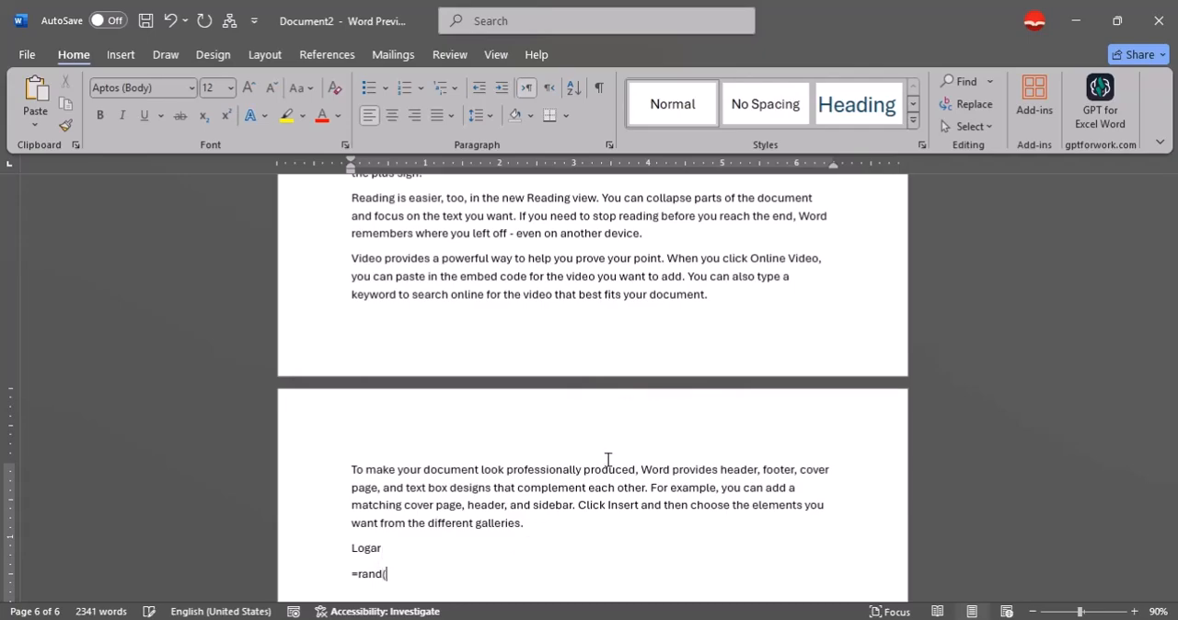
{"action": "key", "text": "Return"}
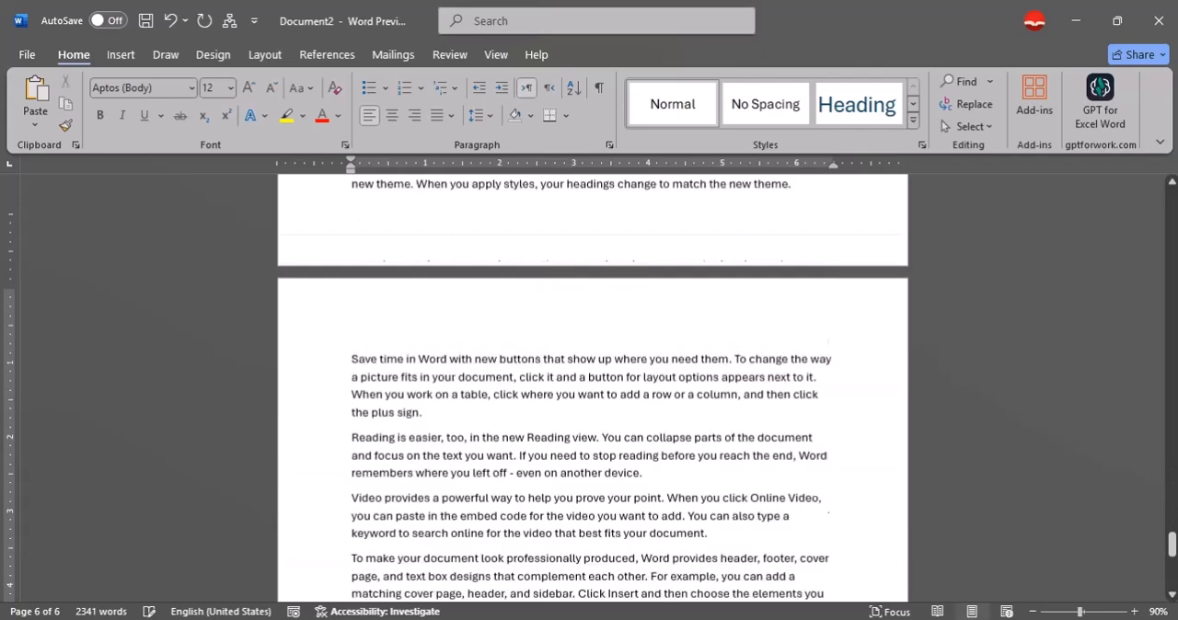
Add the line "Hilmand" at the end of the document and generate filler paragraphs below it with =rand(22).
{"action": "type", "text": "Hilmand"}
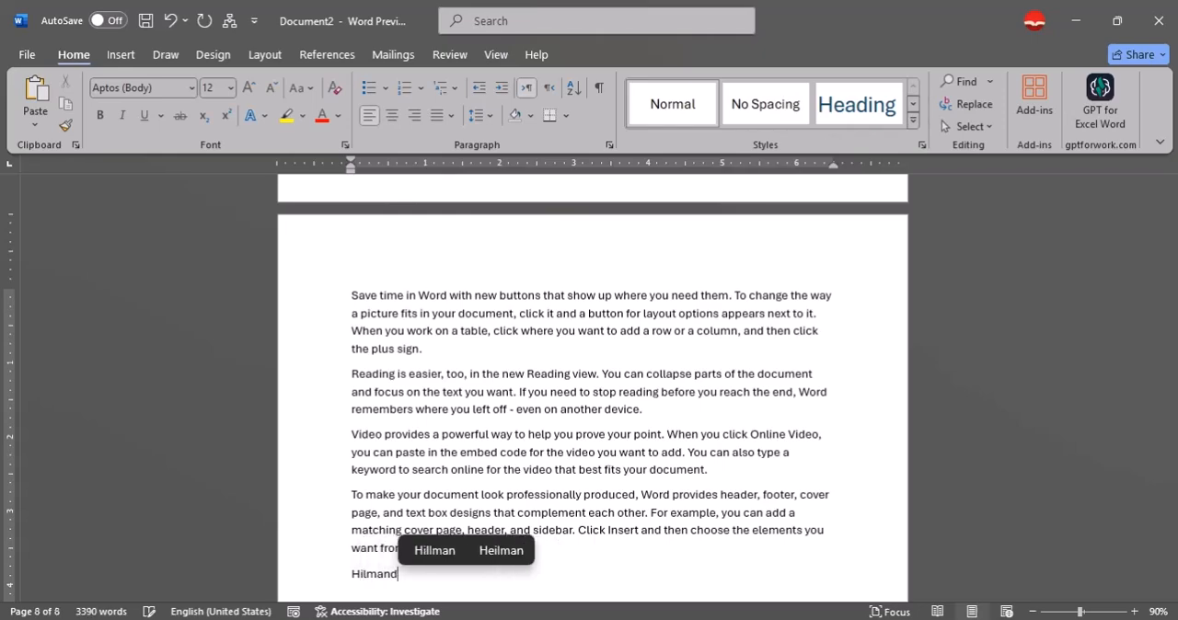
{"action": "key", "text": "Return"}
{"action": "type", "text": "=rand"}
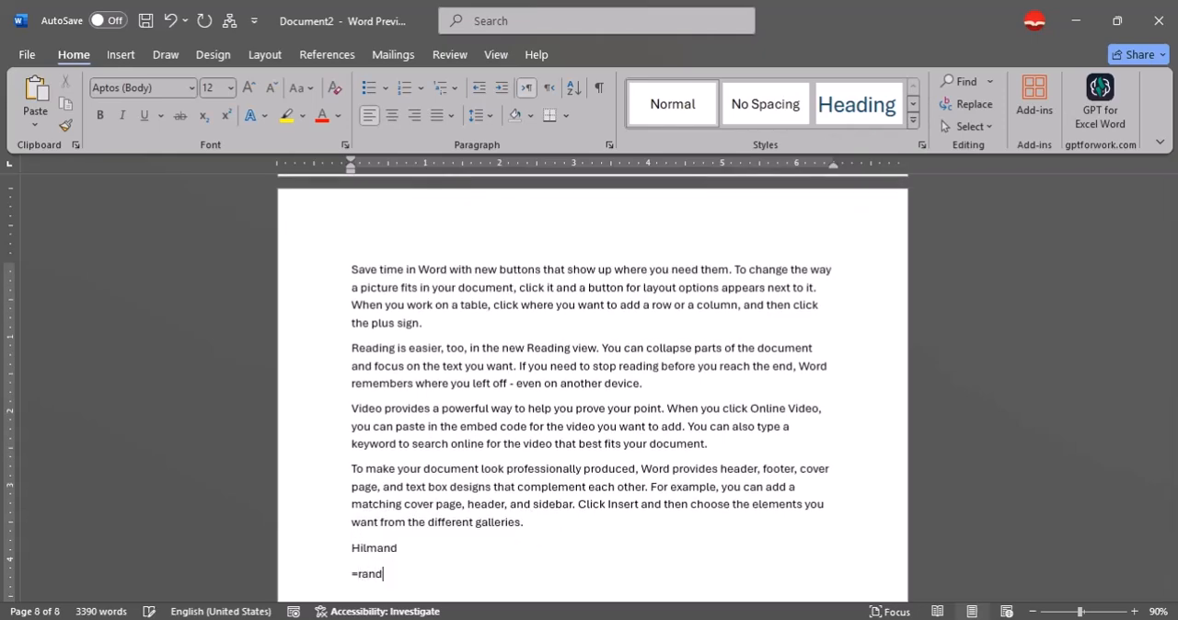
{"action": "type", "text": "(22)"}
{"action": "key", "text": "Return"}
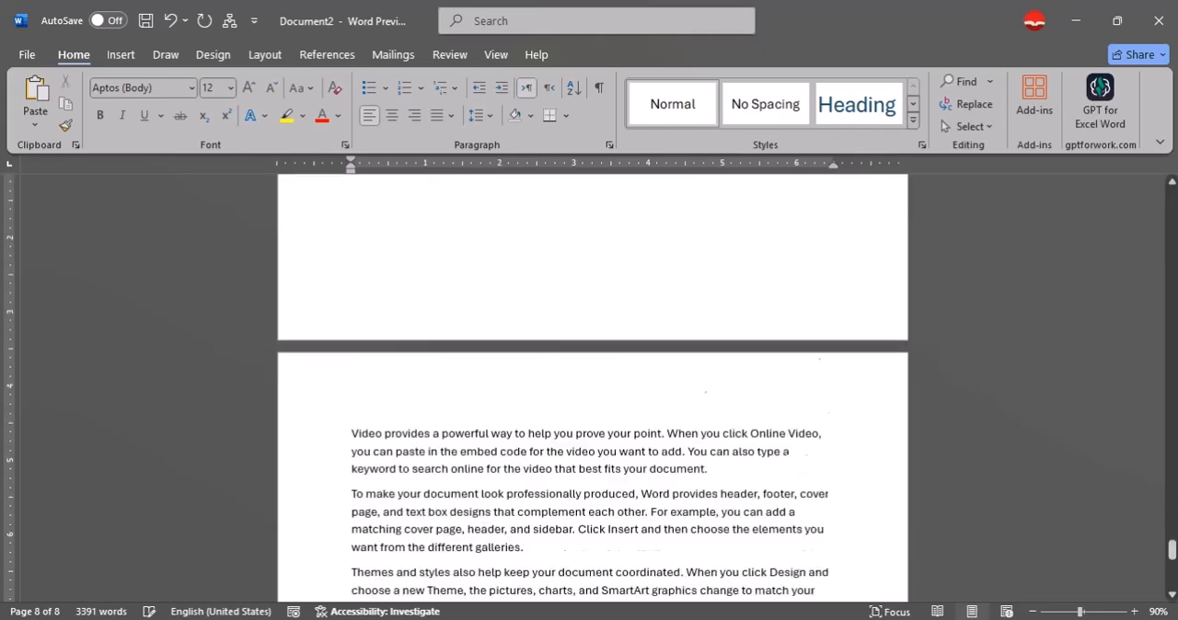
Add the line "Fara" at the end of the document and generate filler paragraphs below it with =rand(22).
{"action": "type", "text": "Fara"}
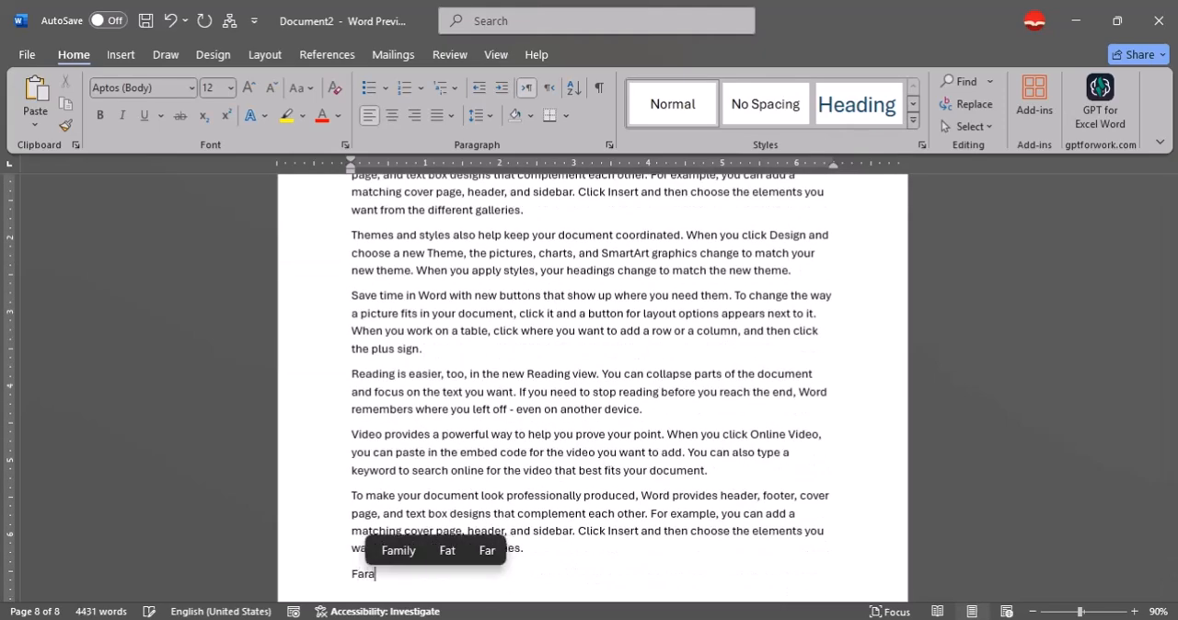
{"action": "key", "text": "Return"}
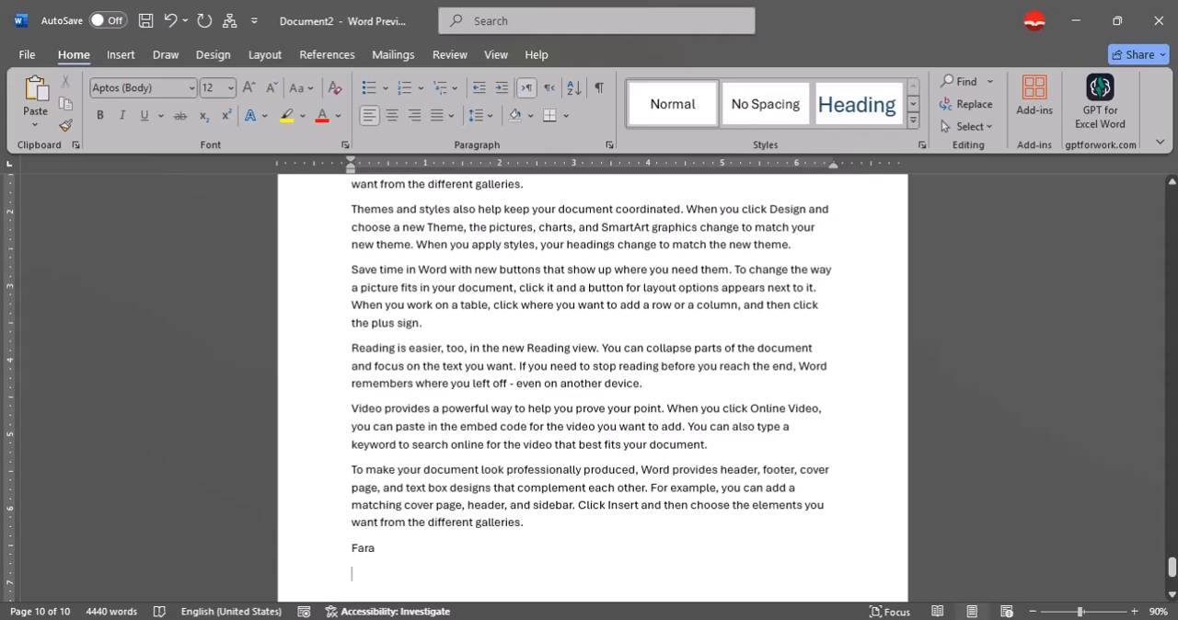
{"action": "type", "text": "="}
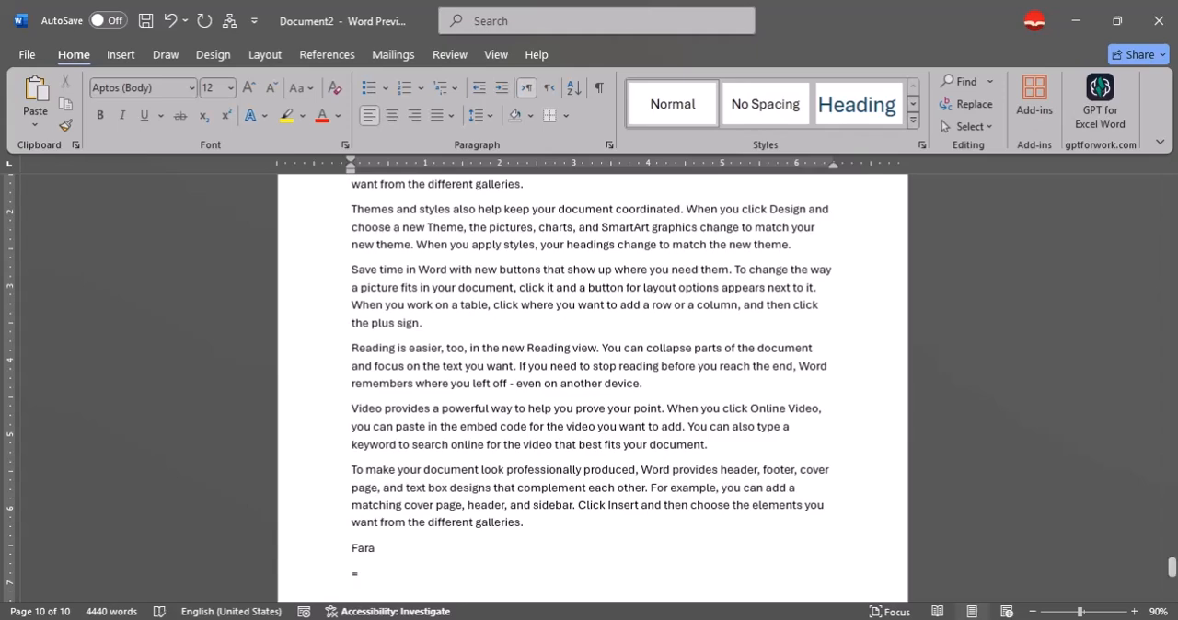
{"action": "type", "text": "rand(22"}
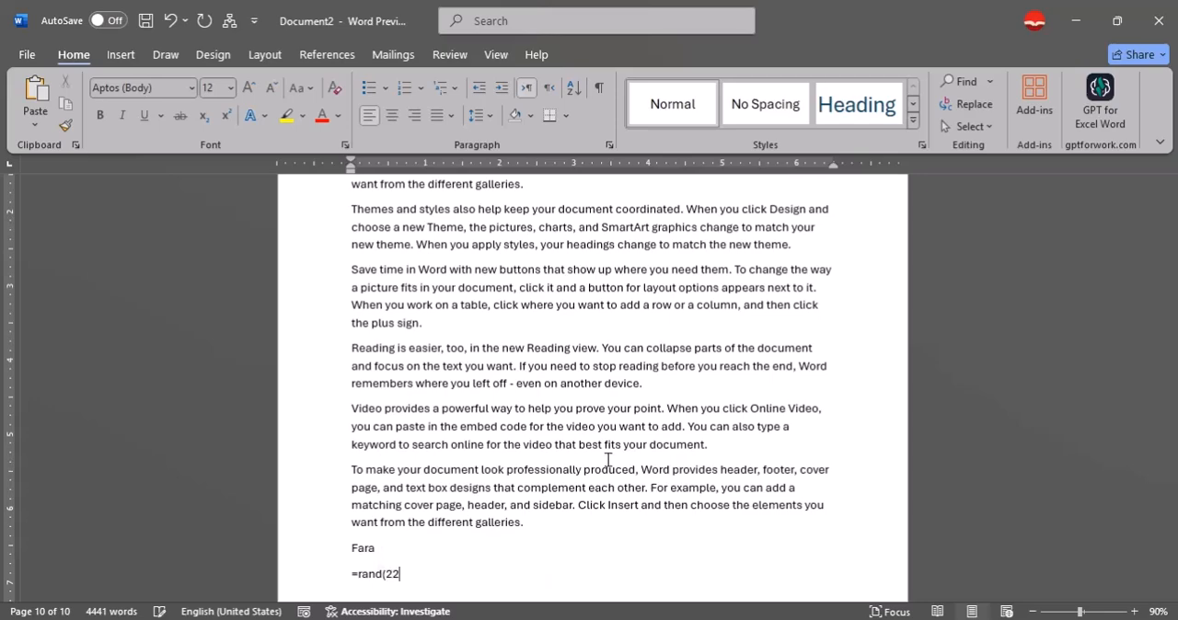
{"action": "type", "text": ")"}
{"action": "key", "text": "Return"}
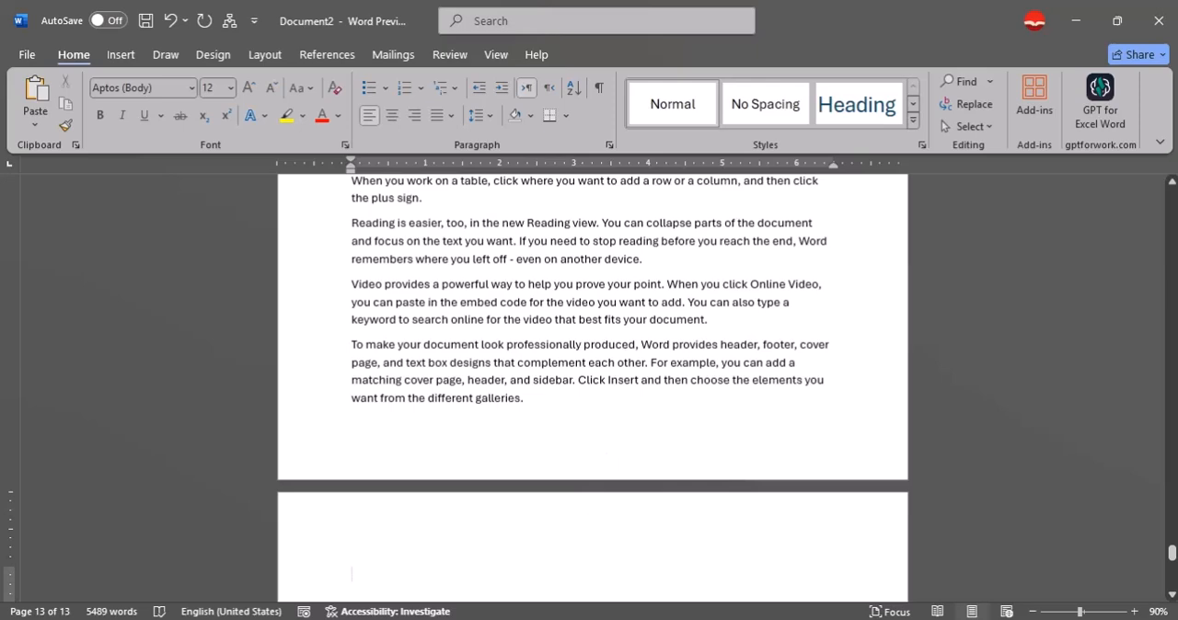
Add the line "Kunduz" at the end of the document and generate filler paragraphs below it with =rand(22).
{"action": "type", "text": "Kun"}
{"action": "type", "text": "dux"}
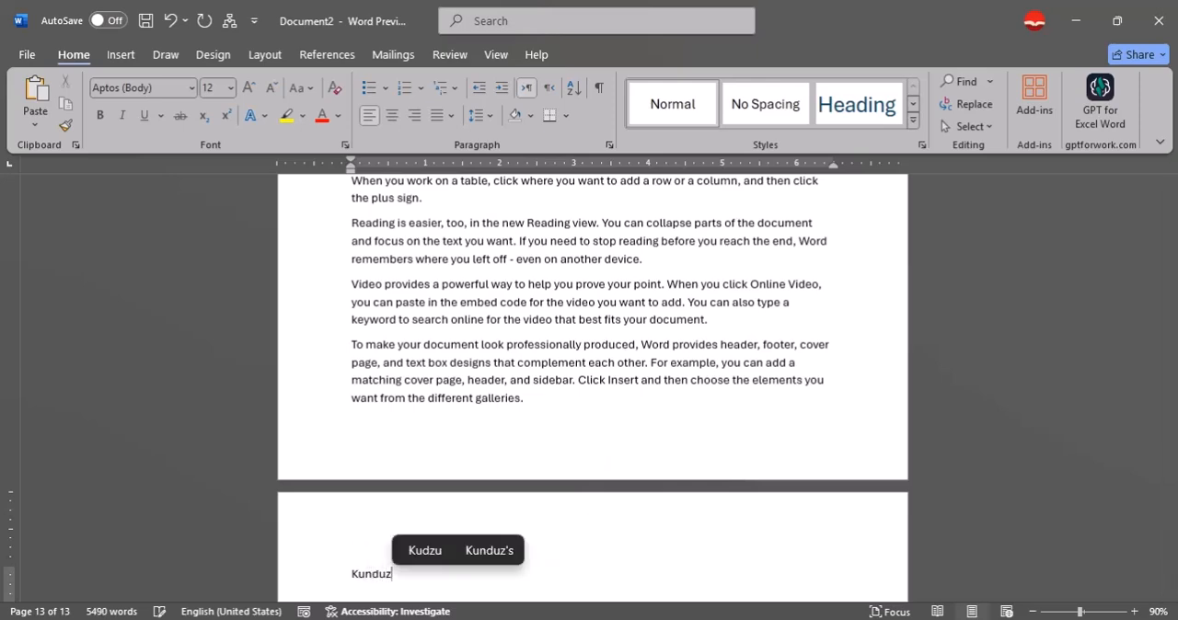
{"action": "key", "text": "Return"}
{"action": "type", "text": "="}
{"action": "type", "text": "rac"}
{"action": "key", "text": "BackSpace"}
{"action": "type", "text": "nd(22"}
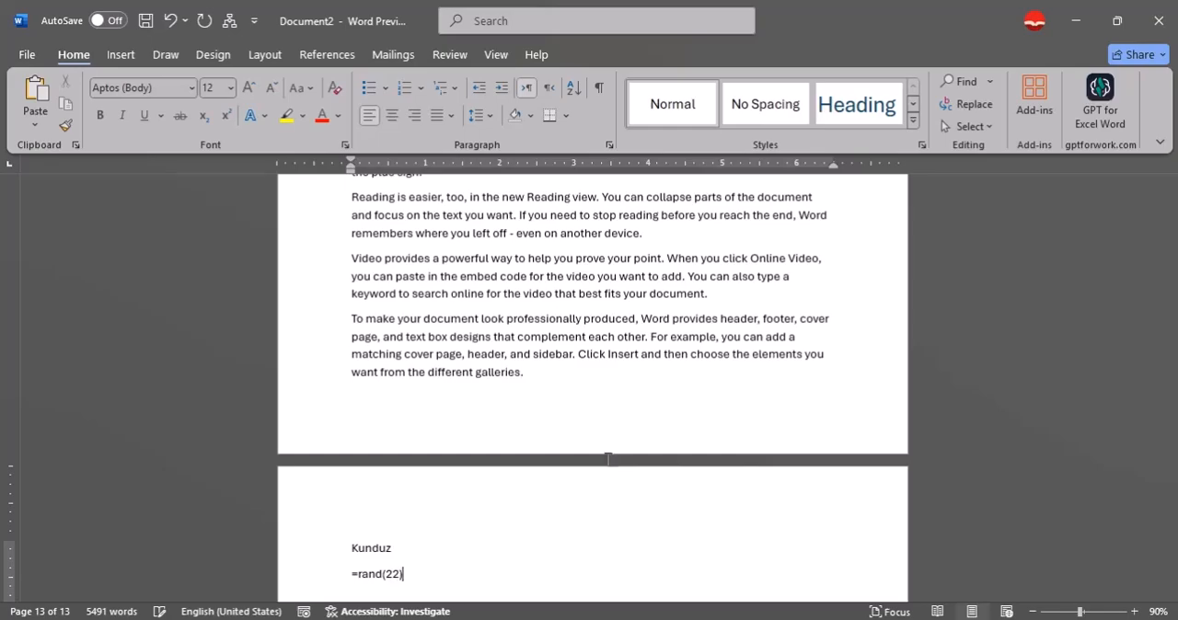
{"action": "key", "text": "Return"}
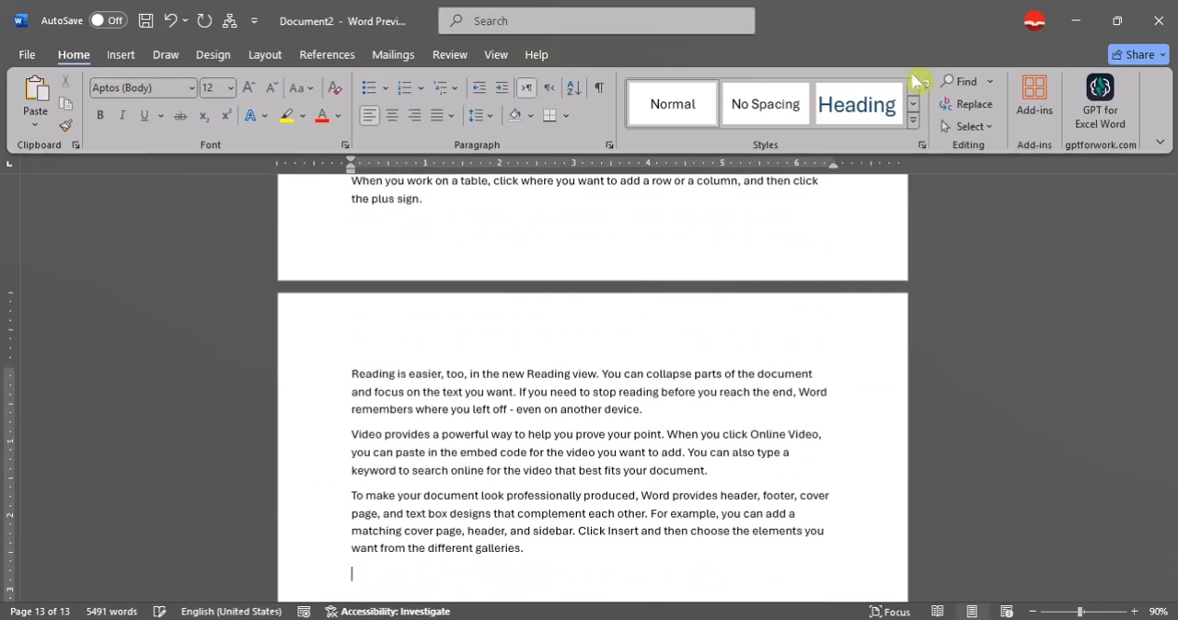
Insert centred page numbers at the bottom of the pages using the Plain Number 2 design.
{"action": "left_click_drag", "start_coordinate": [1173, 563], "coordinate": [1140, 198]}
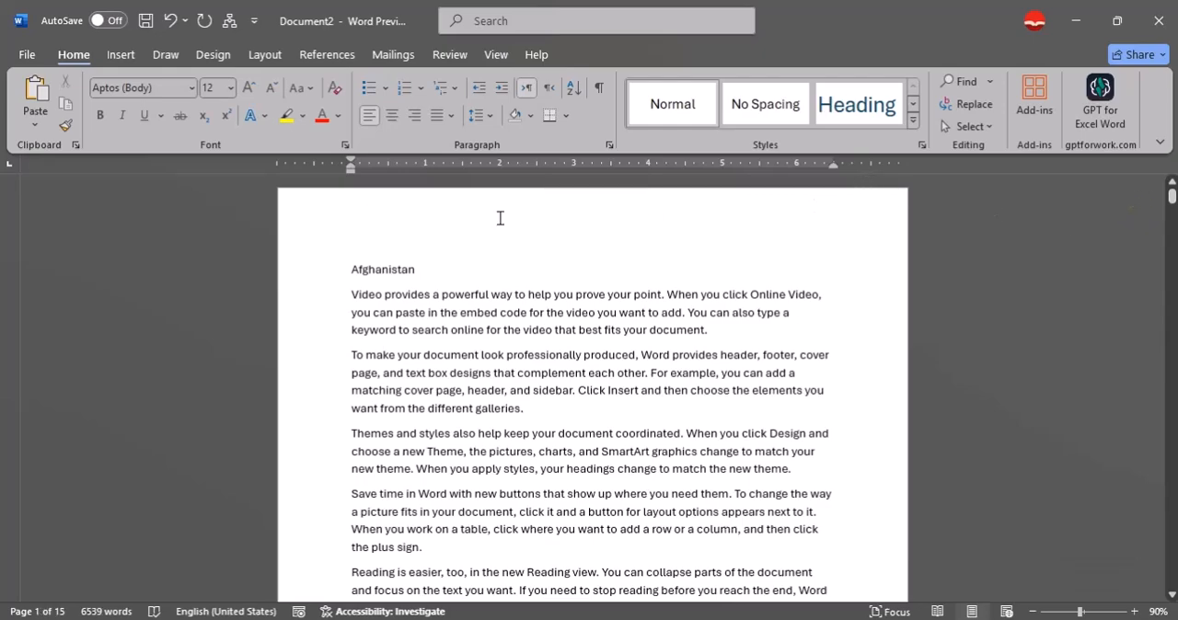
{"action": "left_click", "coordinate": [121, 54]}
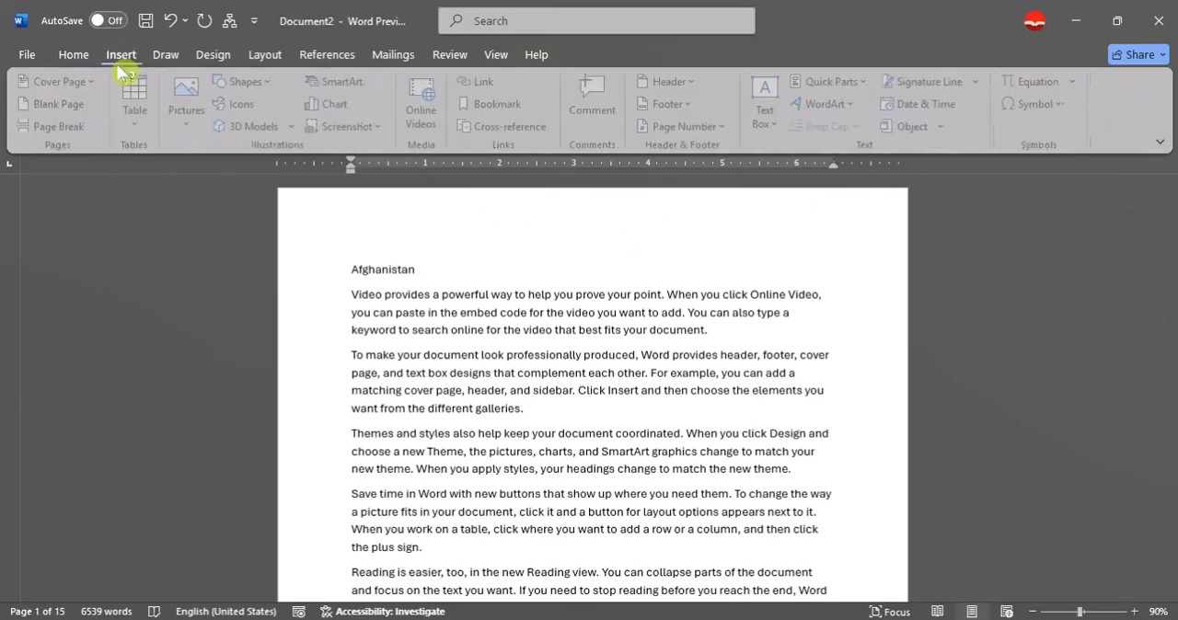
{"action": "left_click", "coordinate": [699, 129]}
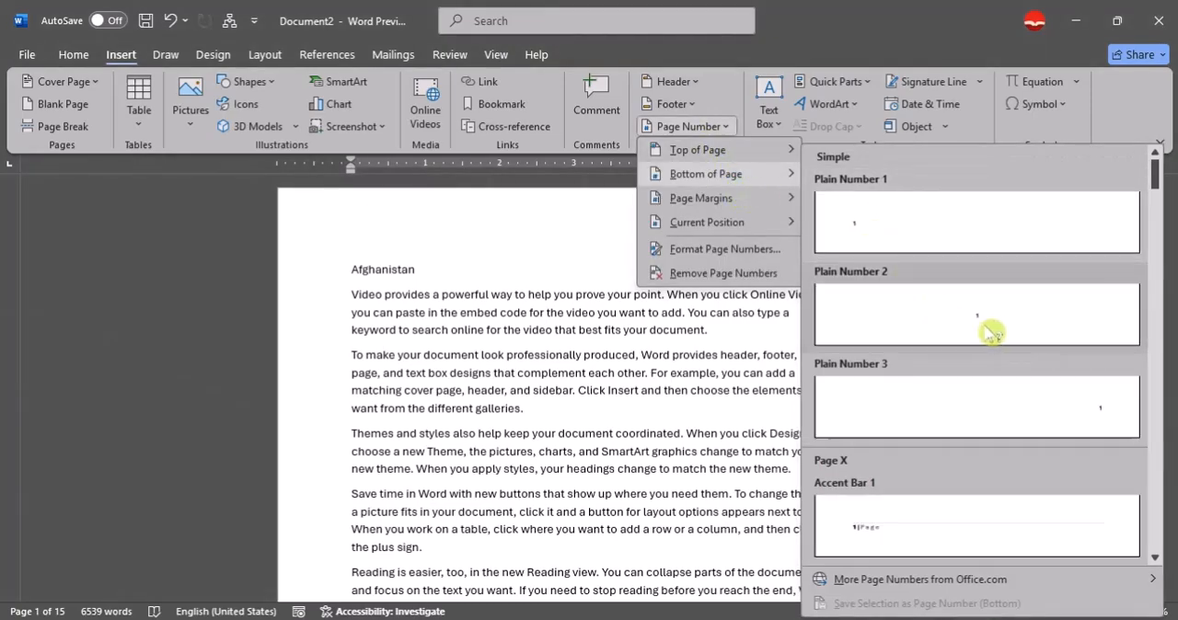
{"action": "left_click", "coordinate": [983, 332]}
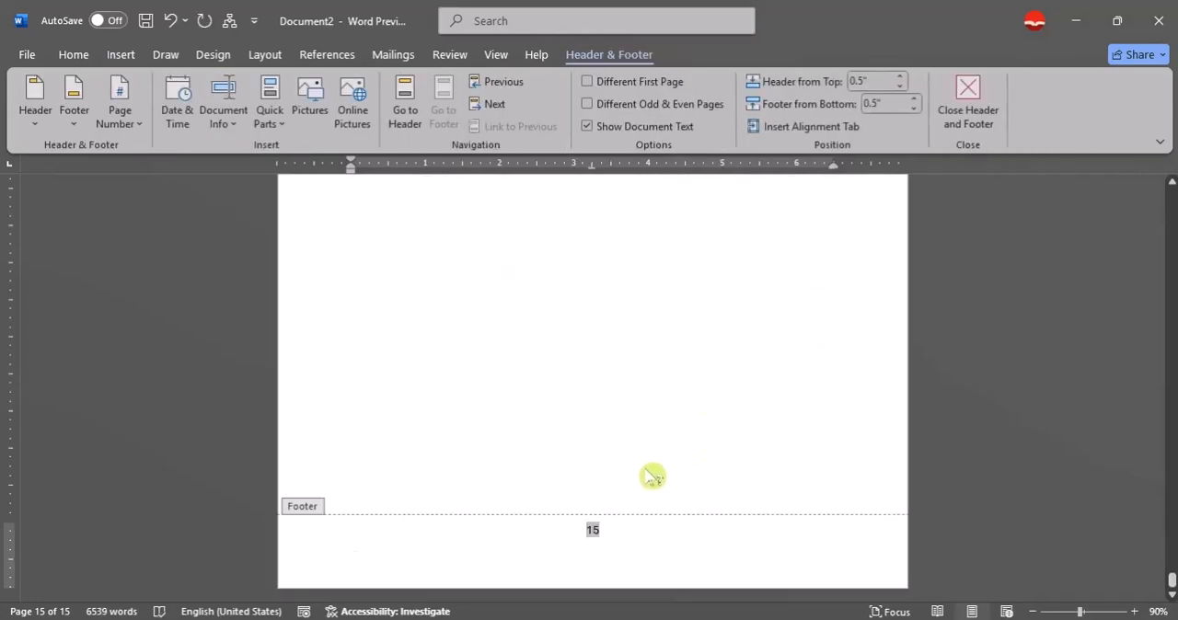
Enlarge the font of the page number in the footer and return to editing the document body.
{"action": "key", "text": "ctrl+shift+period"}
{"action": "key", "text": "ctrl+shift+period"}
{"action": "key", "text": "ctrl+shift+period"}
{"action": "key", "text": "ctrl+shift+period"}
{"action": "key", "text": "ctrl+shift+period"}
{"action": "key", "text": "ctrl+shift+period"}
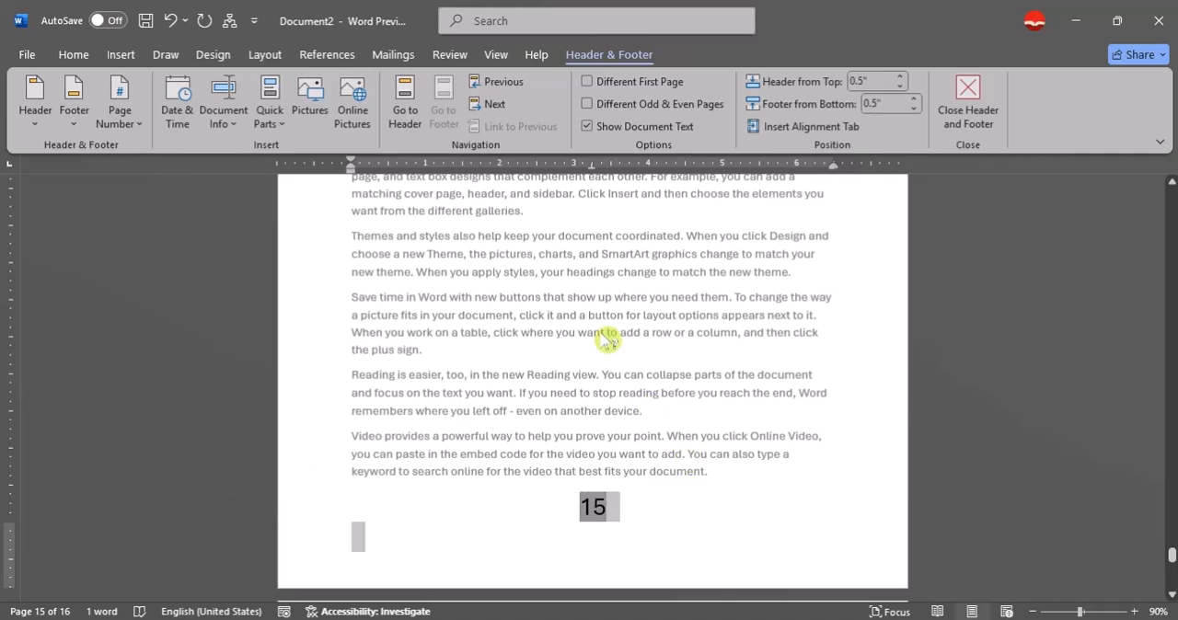
{"action": "double_click", "coordinate": [601, 335]}
{"action": "scroll", "coordinate": [634, 389], "scroll_direction": "down", "scroll_amount": 5}
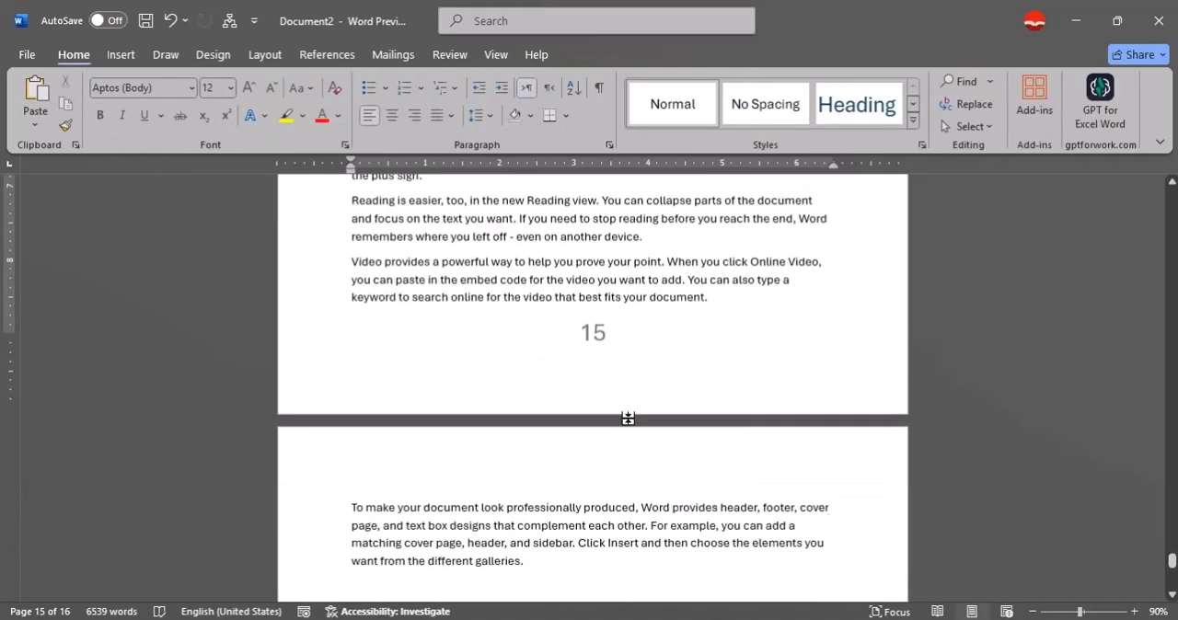
Insert a page break before the Afghanistan line at the start of the document.
{"action": "left_click_drag", "start_coordinate": [1172, 565], "coordinate": [1135, 189]}
{"action": "left_click", "coordinate": [434, 272]}
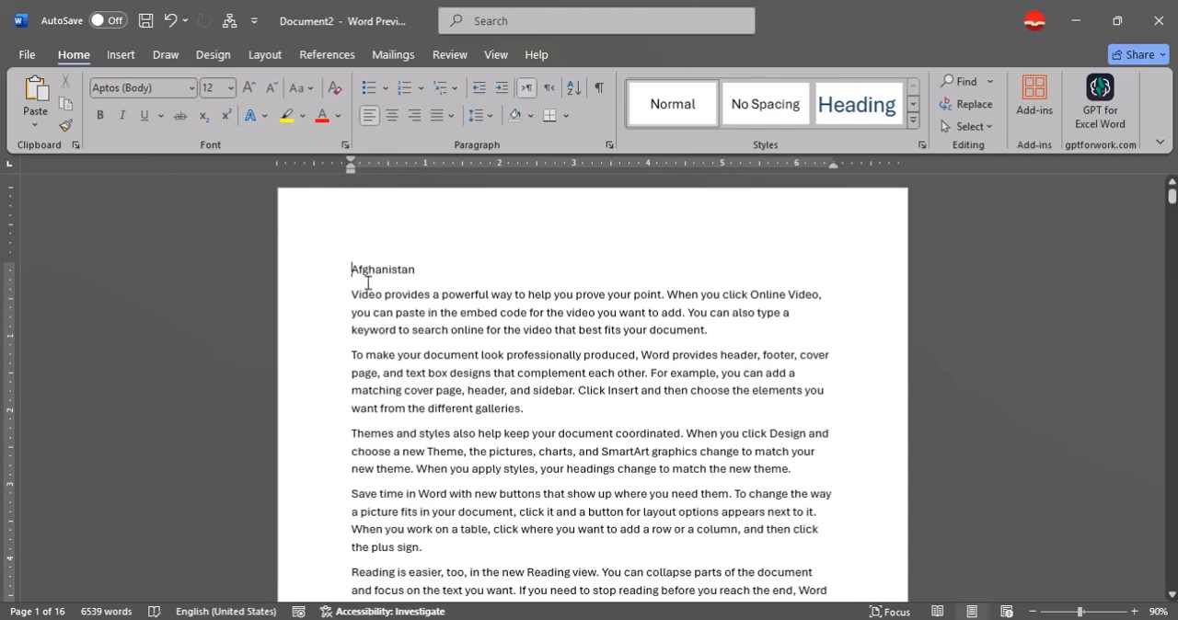
{"action": "key", "text": "ctrl+Return"}
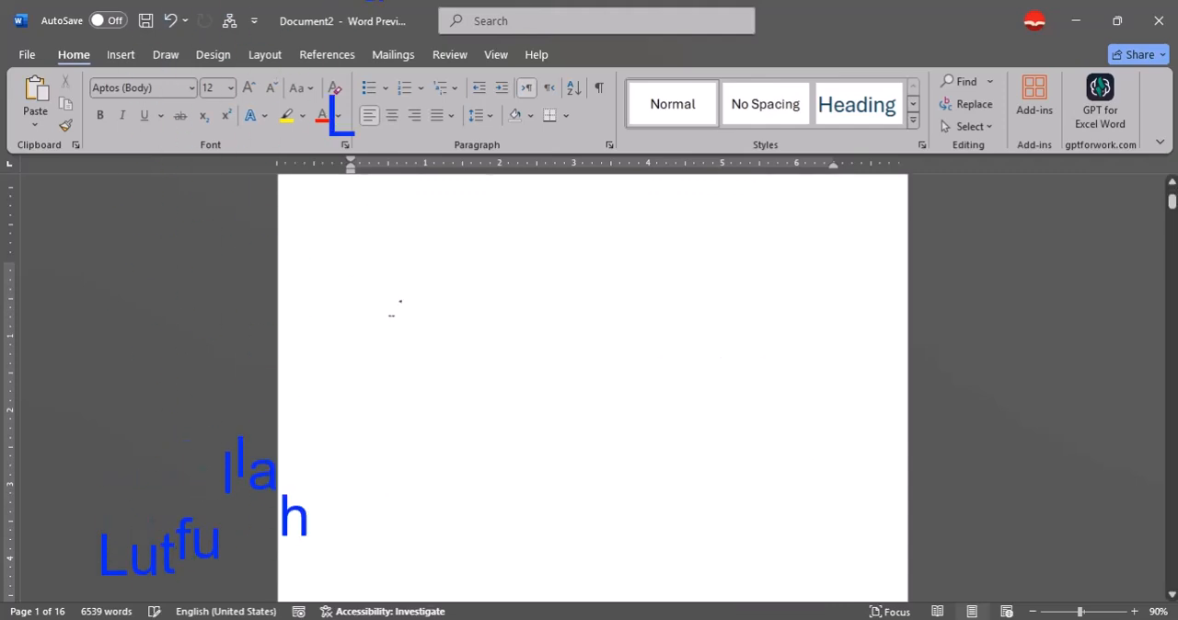
Write a manual contents entry on the blank first page: "Afghanistan", a line of dashes and the page number 1.
{"action": "scroll", "coordinate": [391, 309], "scroll_direction": "up", "scroll_amount": 4}
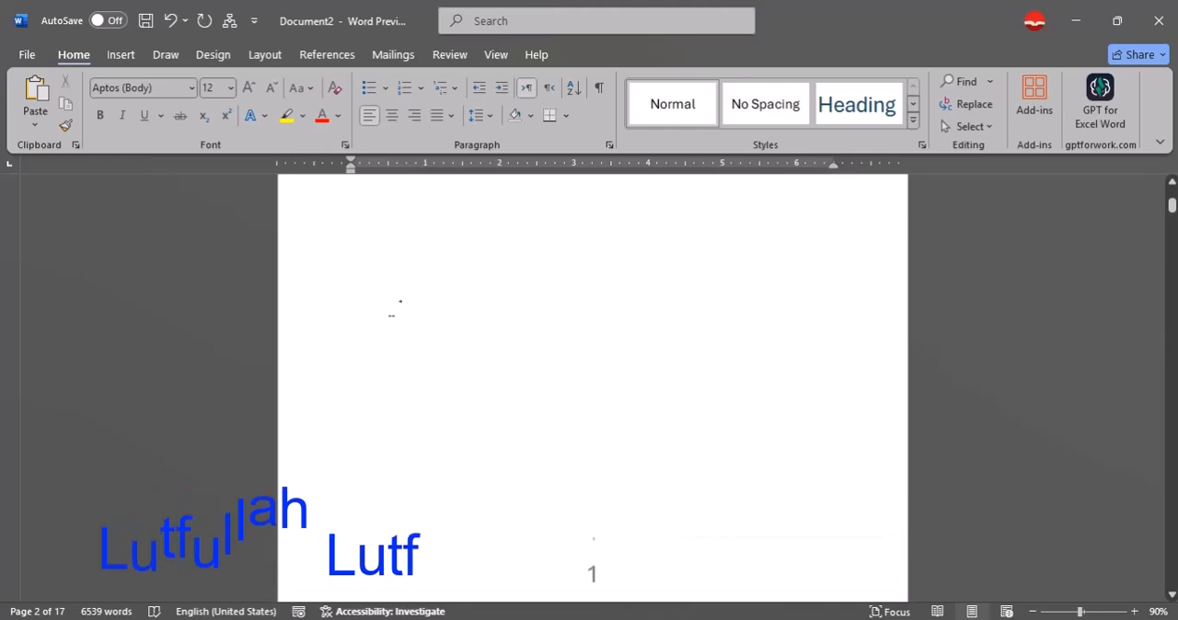
{"action": "scroll", "coordinate": [372, 307], "scroll_direction": "up", "scroll_amount": 2}
{"action": "left_click", "coordinate": [372, 309]}
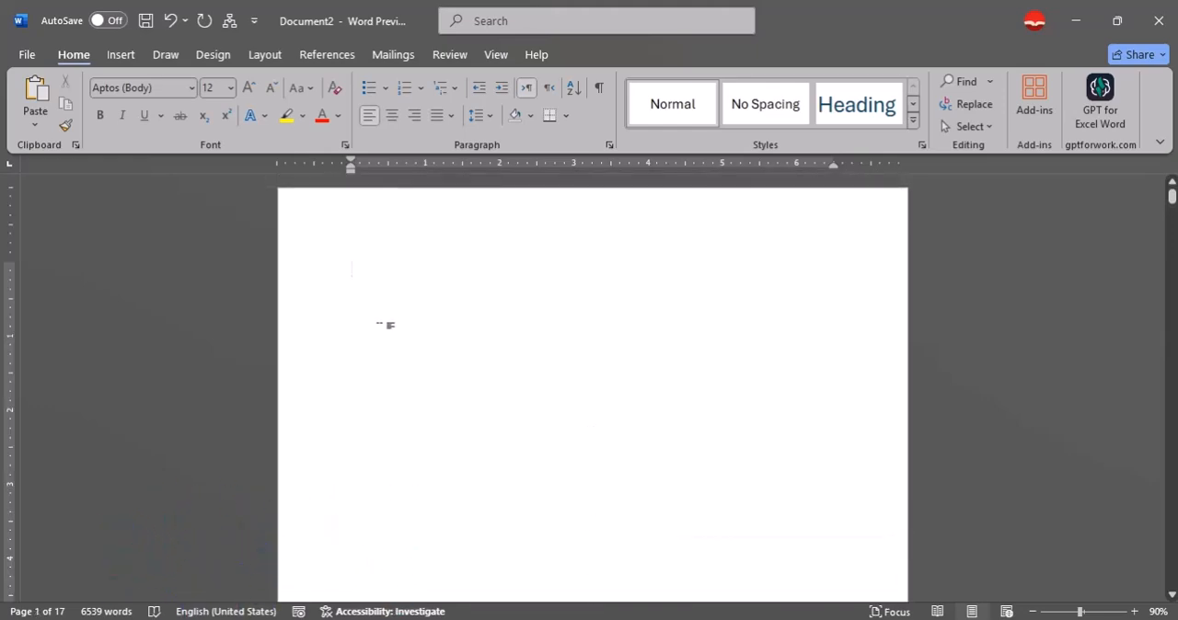
{"action": "type", "text": "A"}
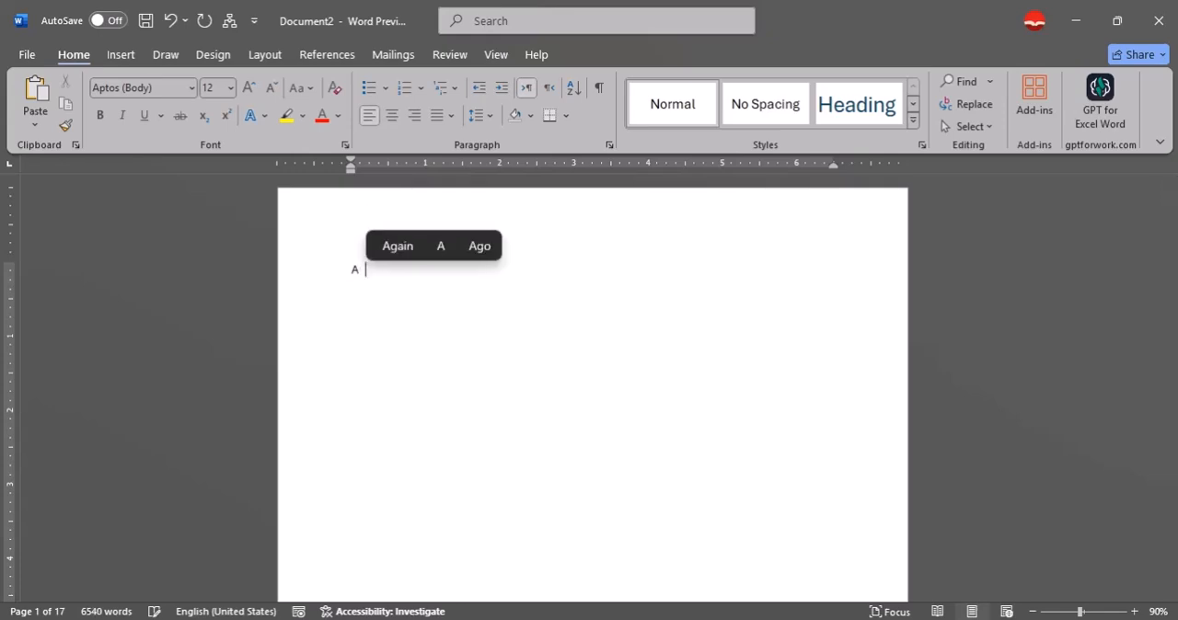
{"action": "type", "text": "fghainis"}
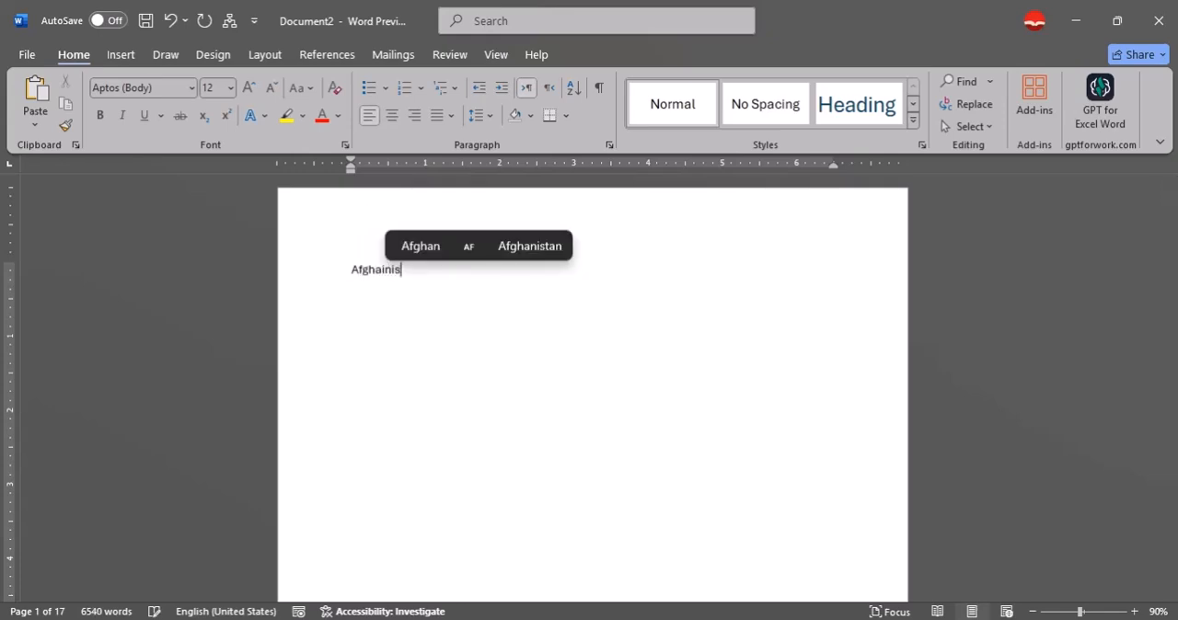
{"action": "type", "text": "tan"}
{"action": "key", "text": "BackSpace"}
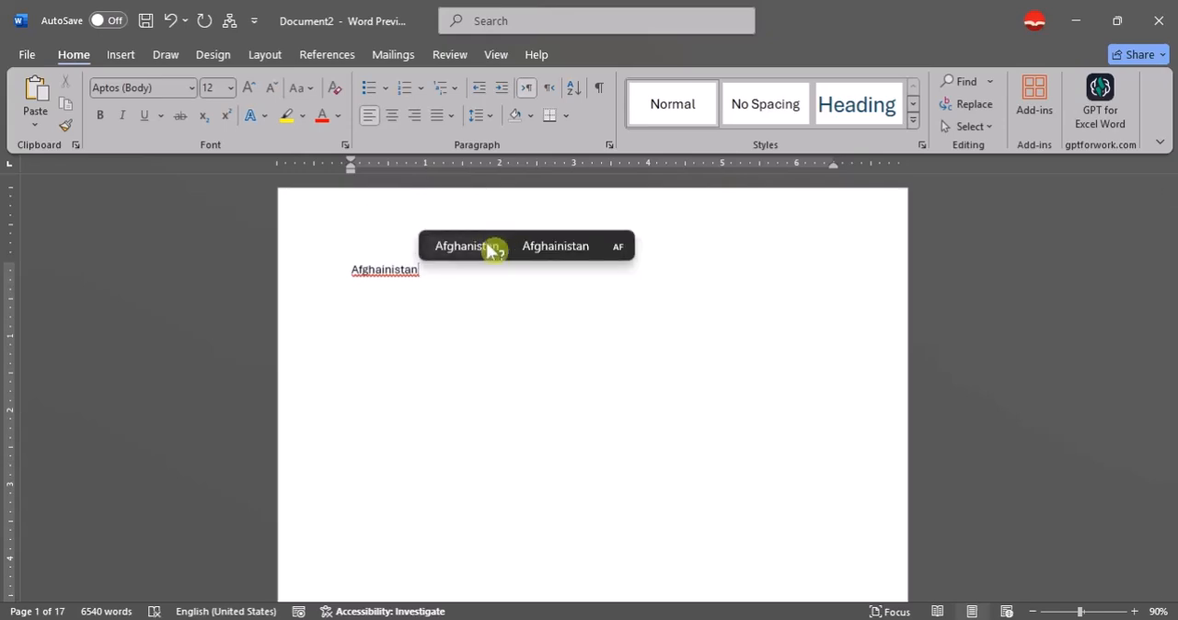
{"action": "left_click", "coordinate": [494, 248]}
{"action": "type", "text": "----------------------------------------------------1"}
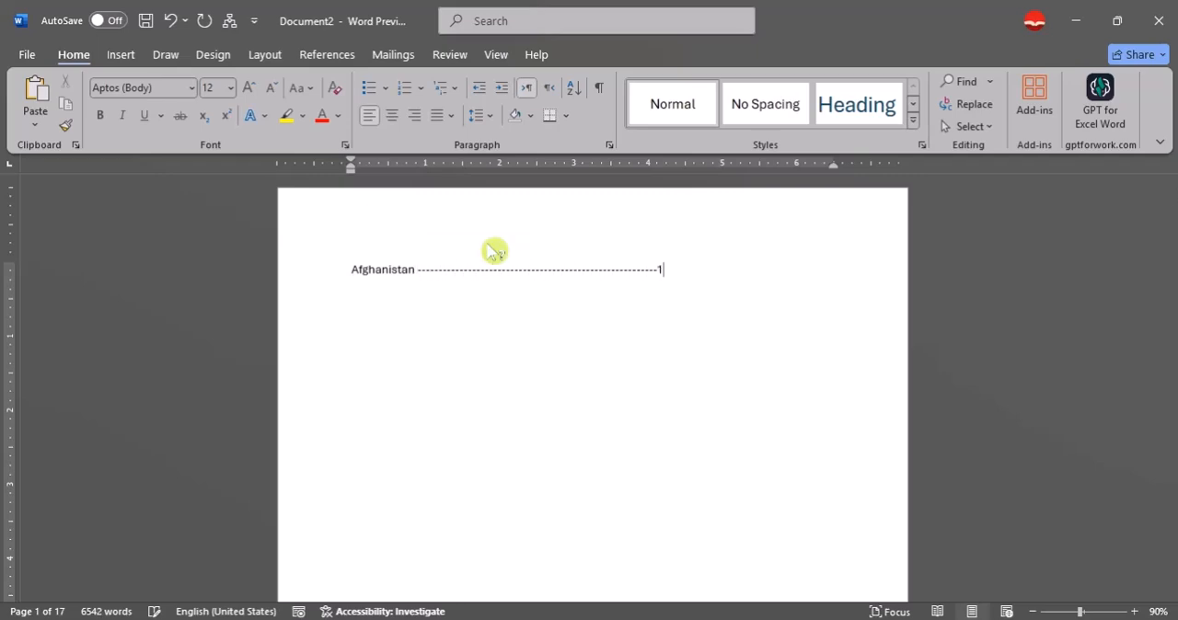
{"action": "key", "text": "Return"}
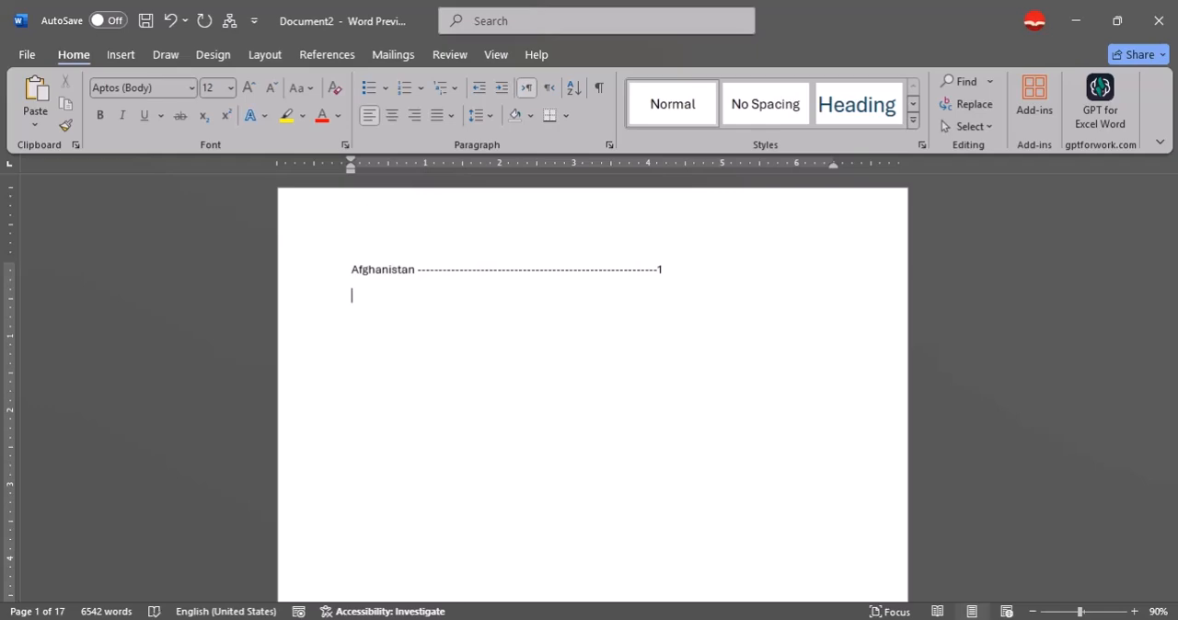
Delete the manually written Afghanistan contents entry from the first page.
{"action": "right_click", "coordinate": [503, 268]}
{"action": "left_click", "coordinate": [427, 313]}
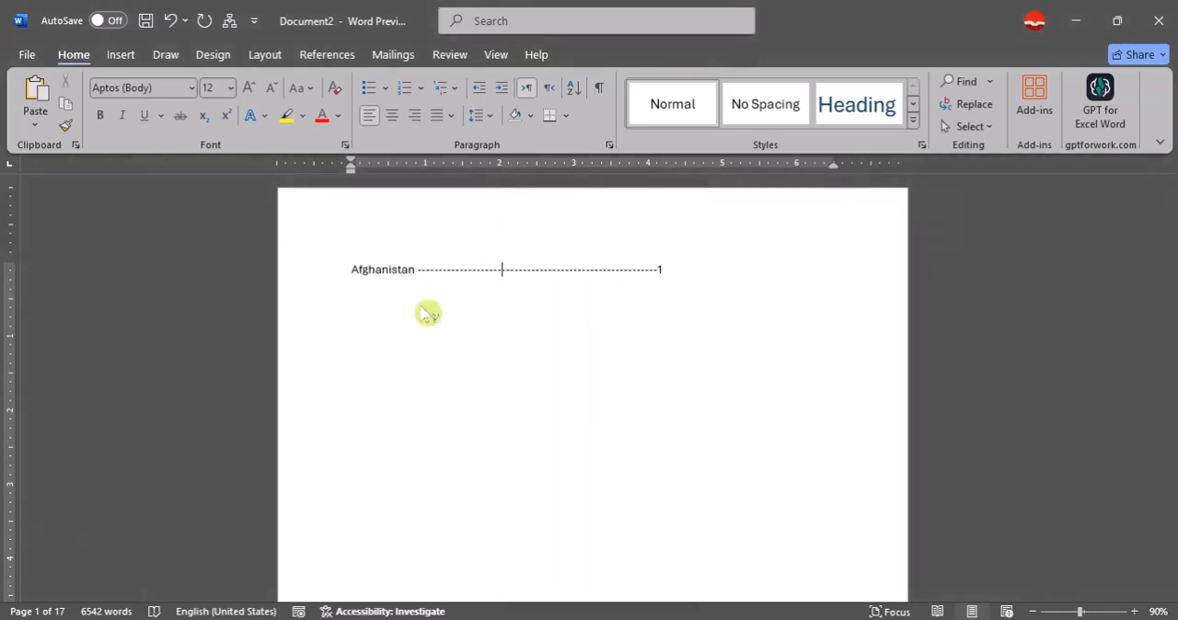
{"action": "left_click_drag", "start_coordinate": [707, 279], "coordinate": [260, 322]}
{"action": "left_click", "coordinate": [384, 332]}
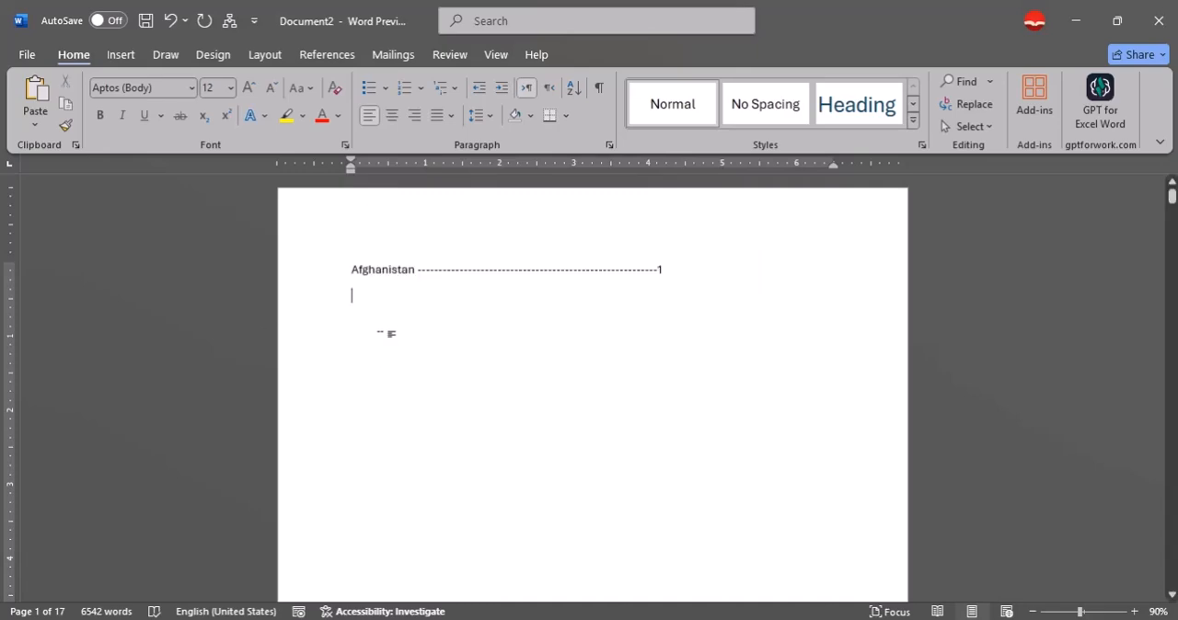
{"action": "left_click_drag", "start_coordinate": [673, 279], "coordinate": [361, 265]}
{"action": "key", "text": "Delete"}
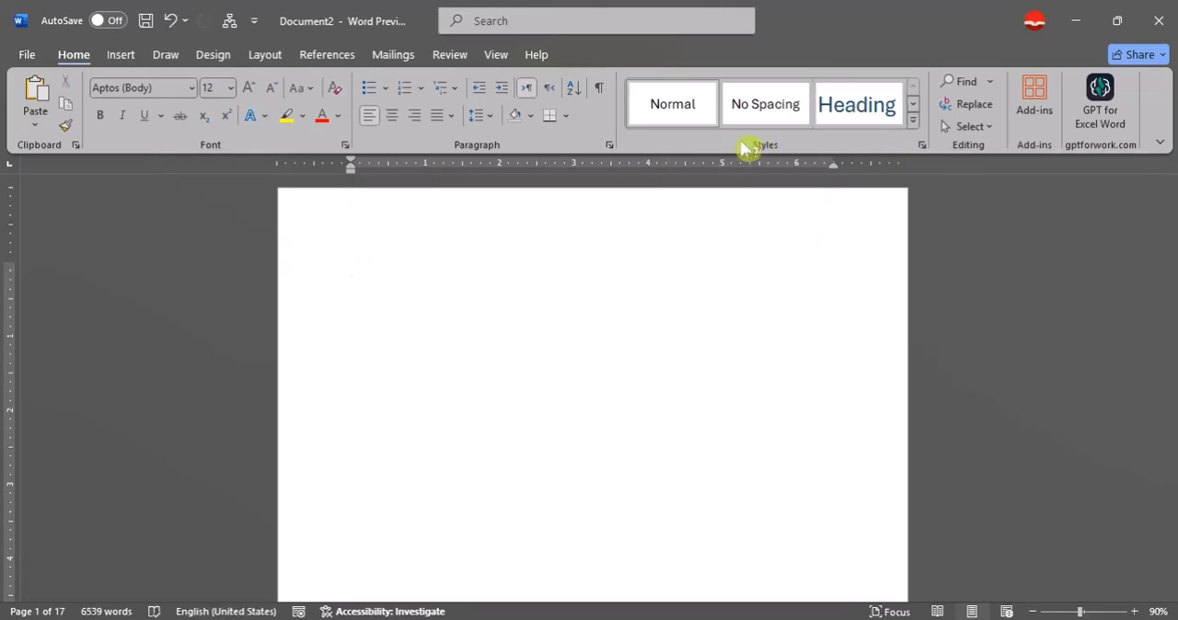
Start a numbered list on the blank first page with "World" as item 1.
{"action": "left_click", "coordinate": [913, 121]}
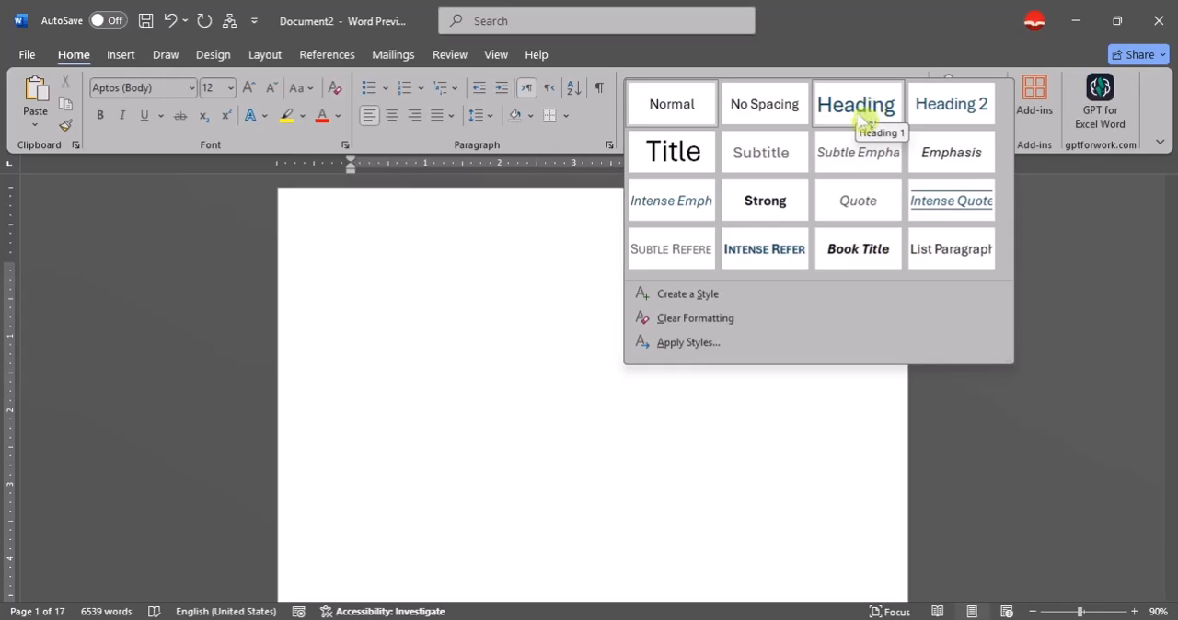
{"action": "left_click", "coordinate": [583, 239]}
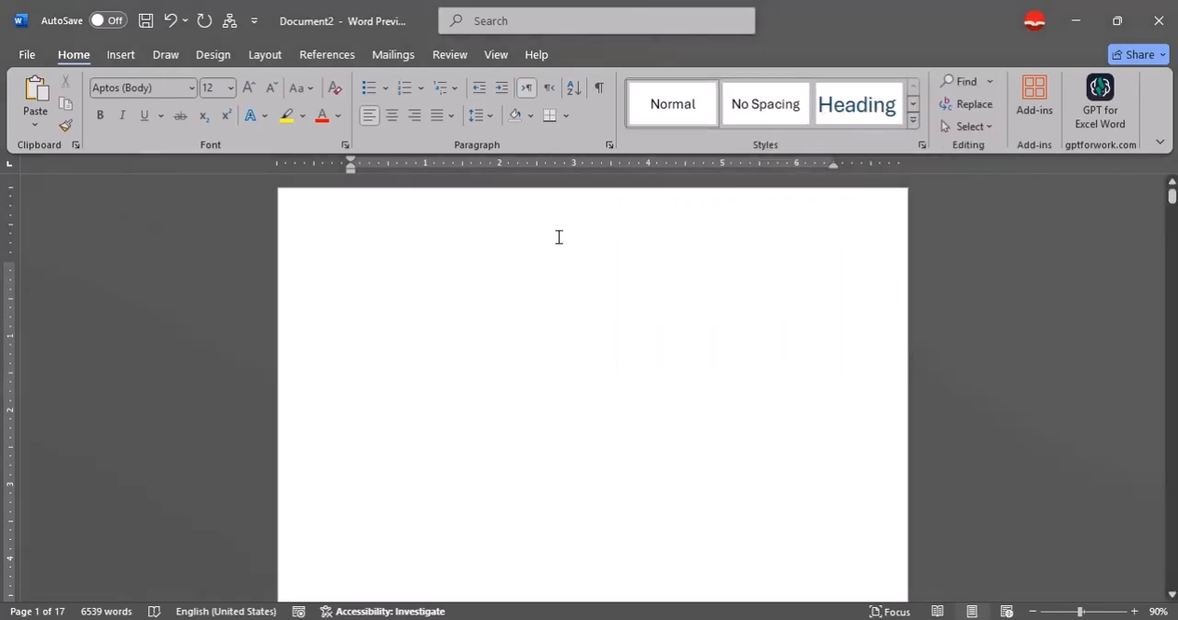
{"action": "type", "text": "W"}
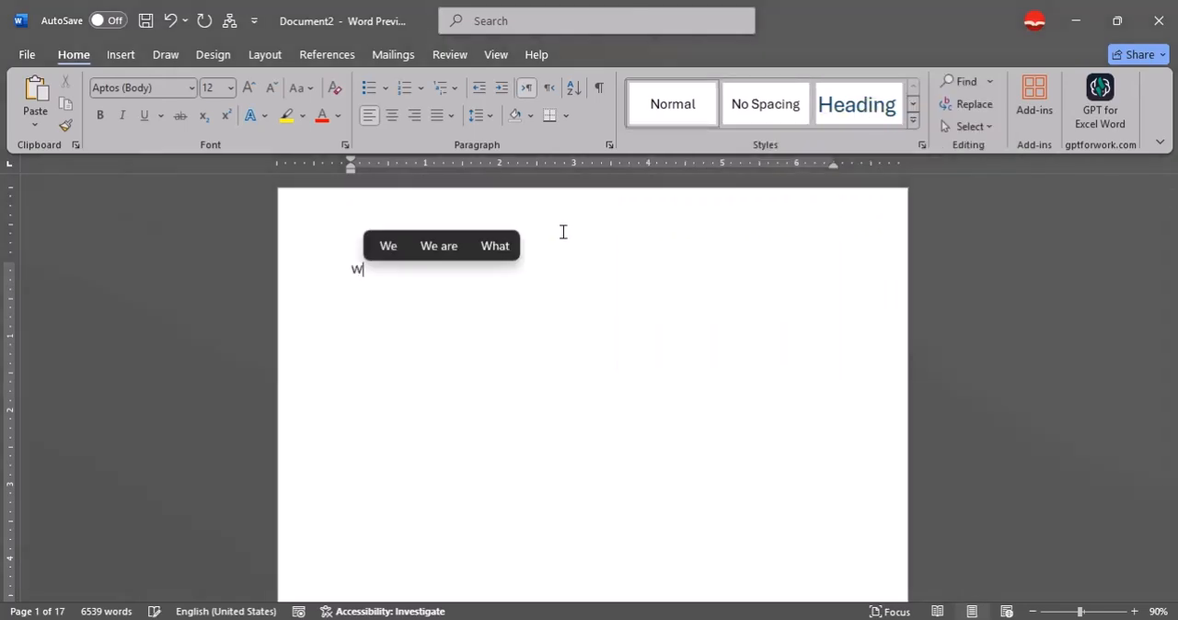
{"action": "type", "text": "orld"}
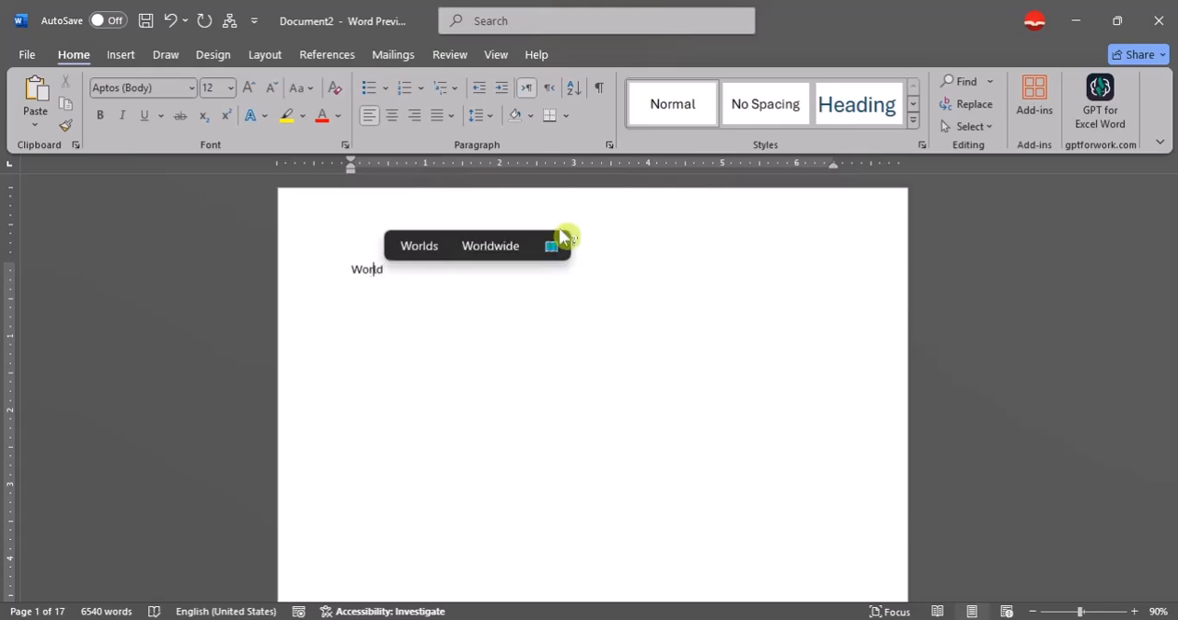
{"action": "type", "text": "1."}
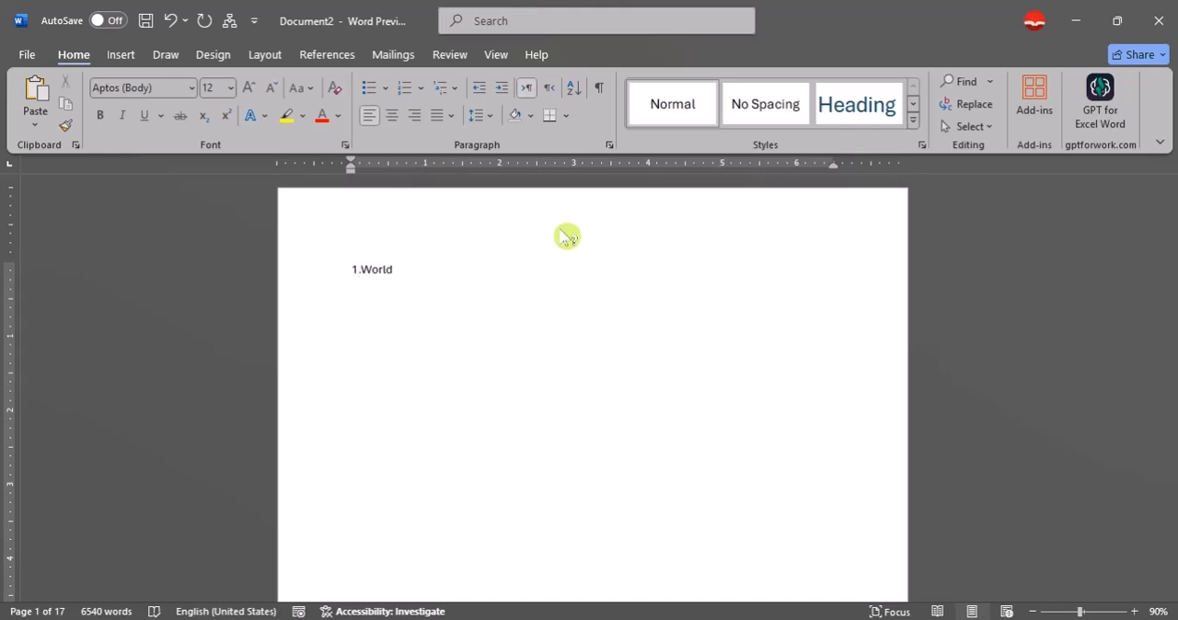
{"action": "key", "text": "Right"}
{"action": "key", "text": "Right"}
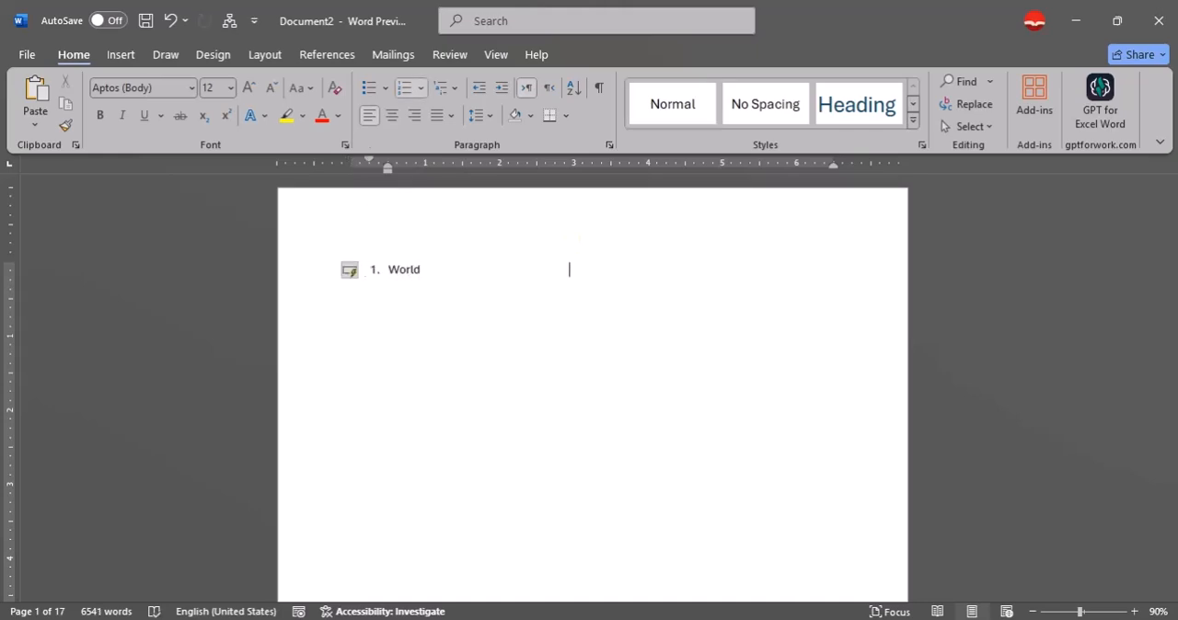
{"action": "key", "text": "Return"}
{"action": "key", "text": "ctrl+z"}
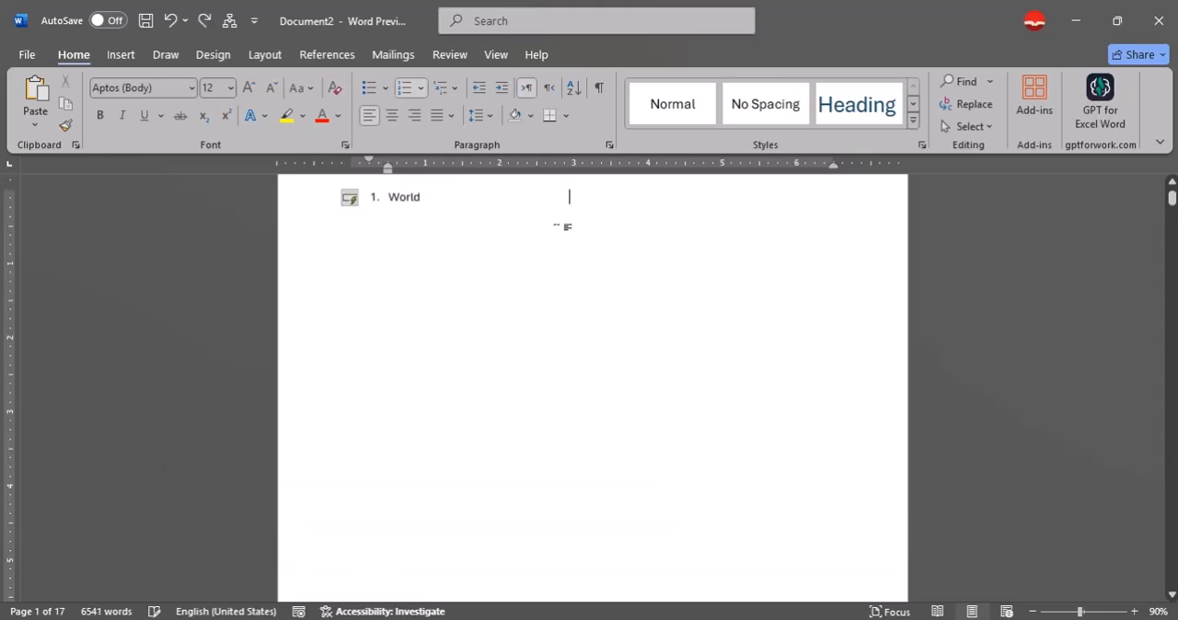
{"action": "key", "text": "shift+Return"}
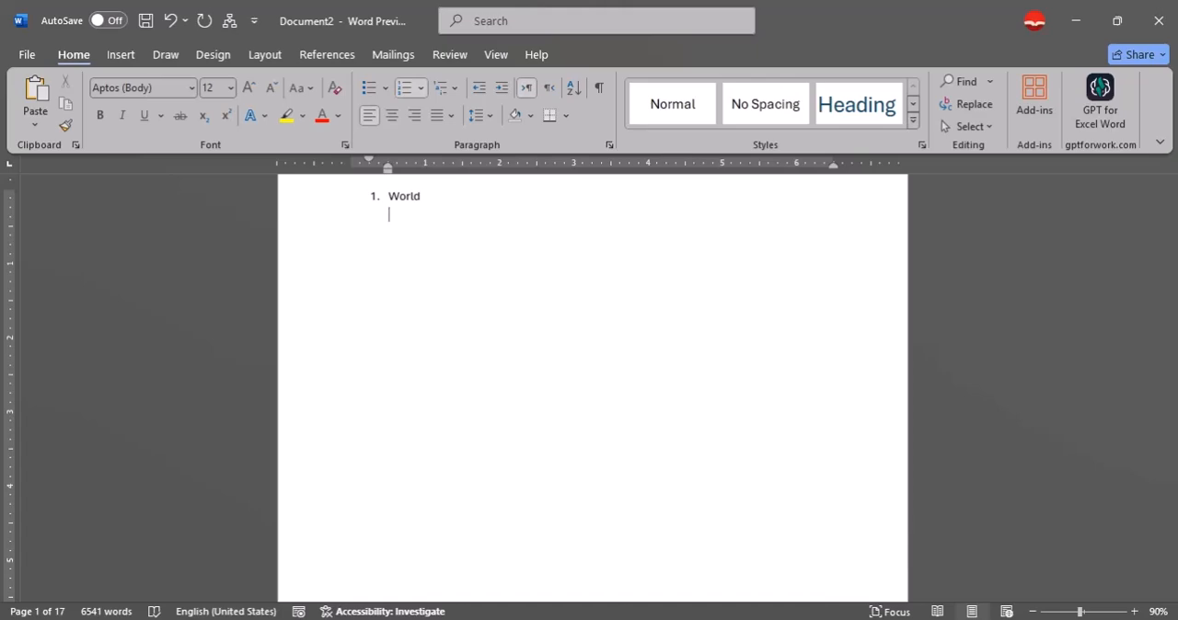
Add "Qara", "Countries" and "Provens" as items 2 to 4 of the numbered list.
{"action": "type", "text": "Qa"}
{"action": "type", "text": "ra"}
{"action": "type", "text": "Count"}
{"action": "type", "text": "ry"}
{"action": "key", "text": "BackSpace"}
{"action": "type", "text": "ies"}
{"action": "key", "text": "Return"}
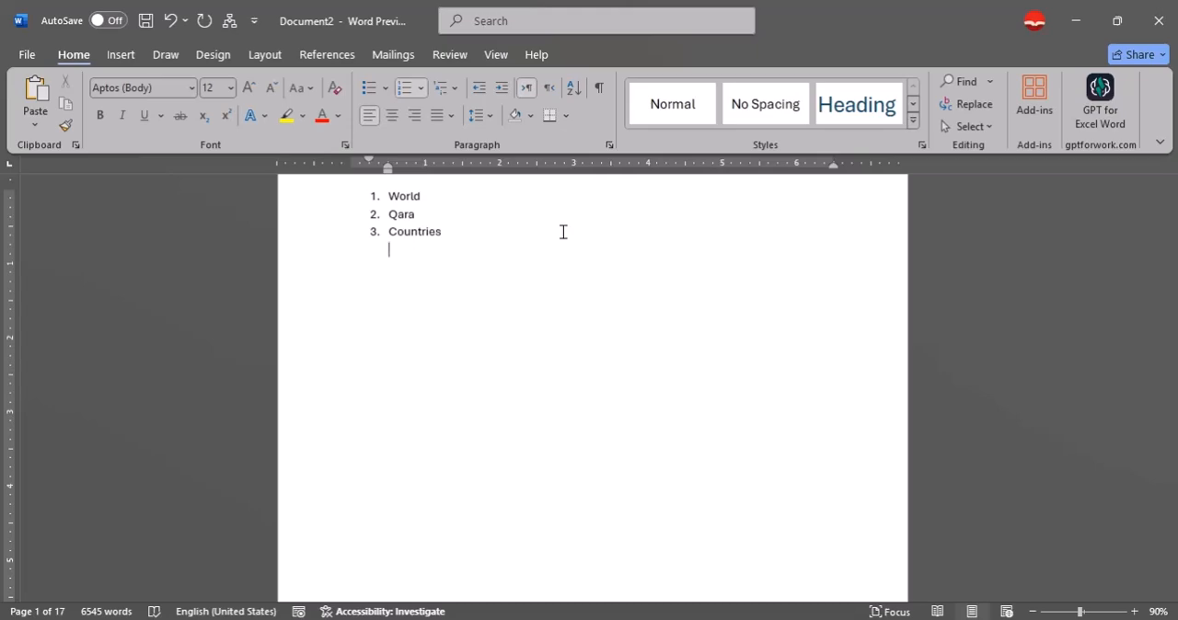
{"action": "type", "text": "Pro"}
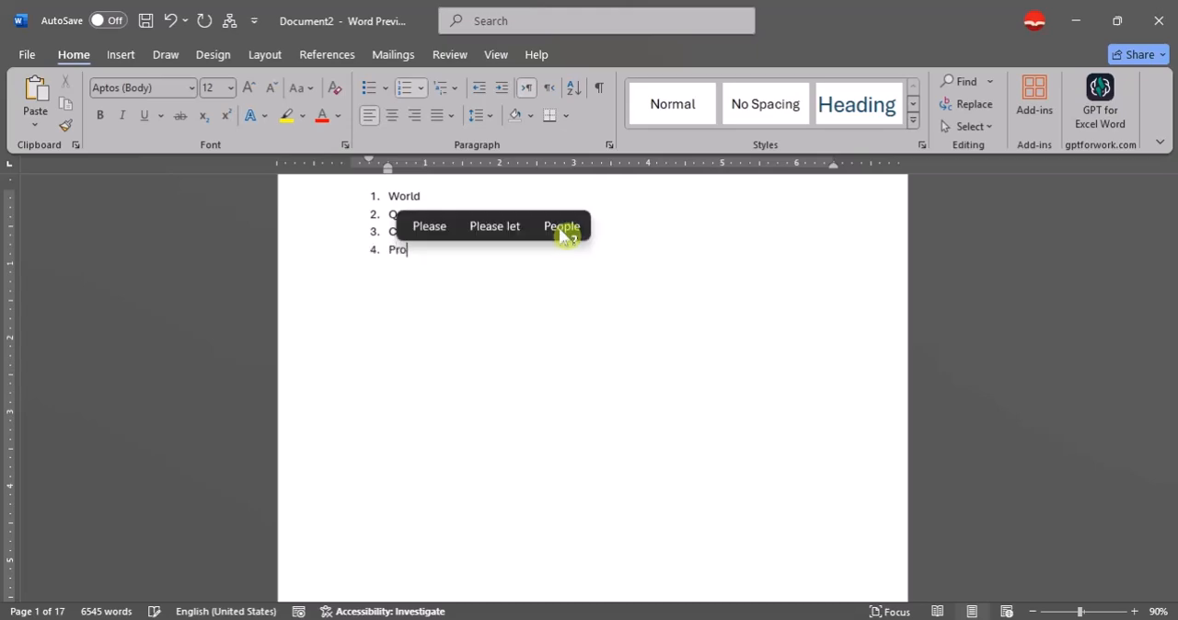
{"action": "type", "text": "ven"}
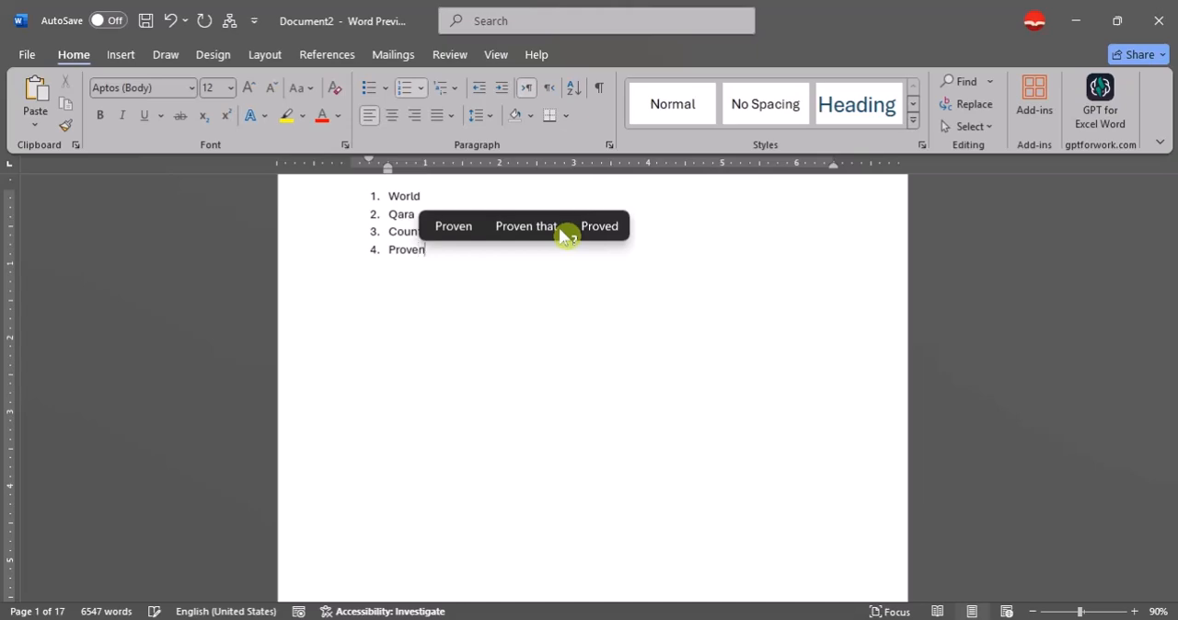
{"action": "type", "text": "s"}
{"action": "key", "text": "Return"}
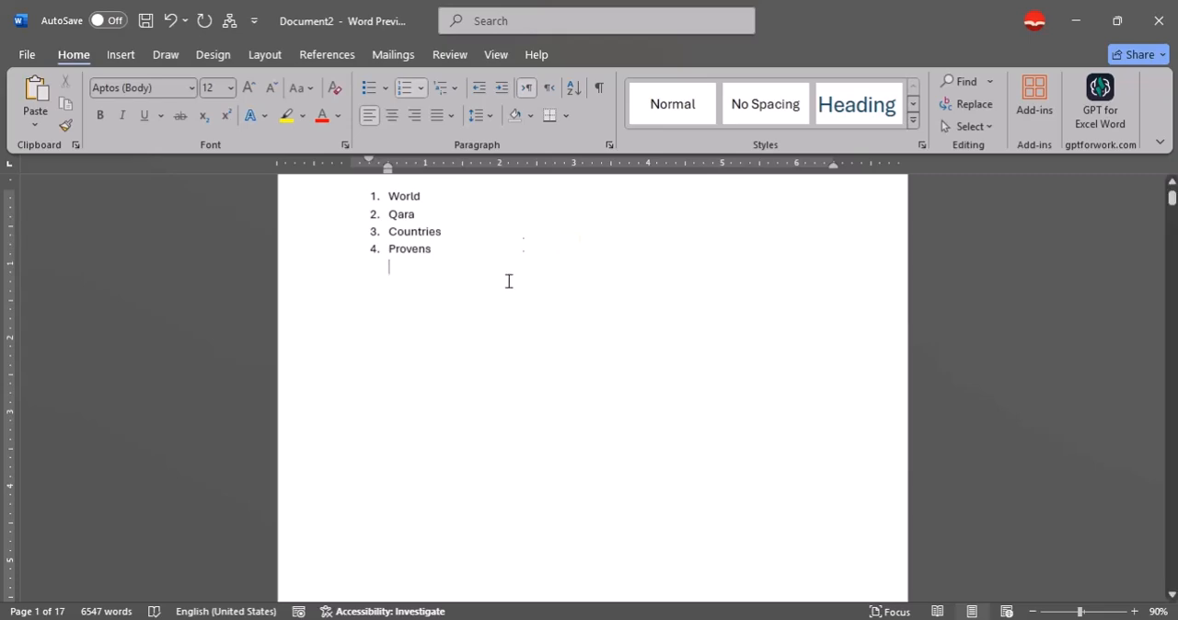
Highlight the four numbered list items and look through the available text styles.
{"action": "scroll", "coordinate": [525, 244], "scroll_direction": "up", "scroll_amount": 1}
{"action": "left_click_drag", "start_coordinate": [460, 313], "coordinate": [389, 244]}
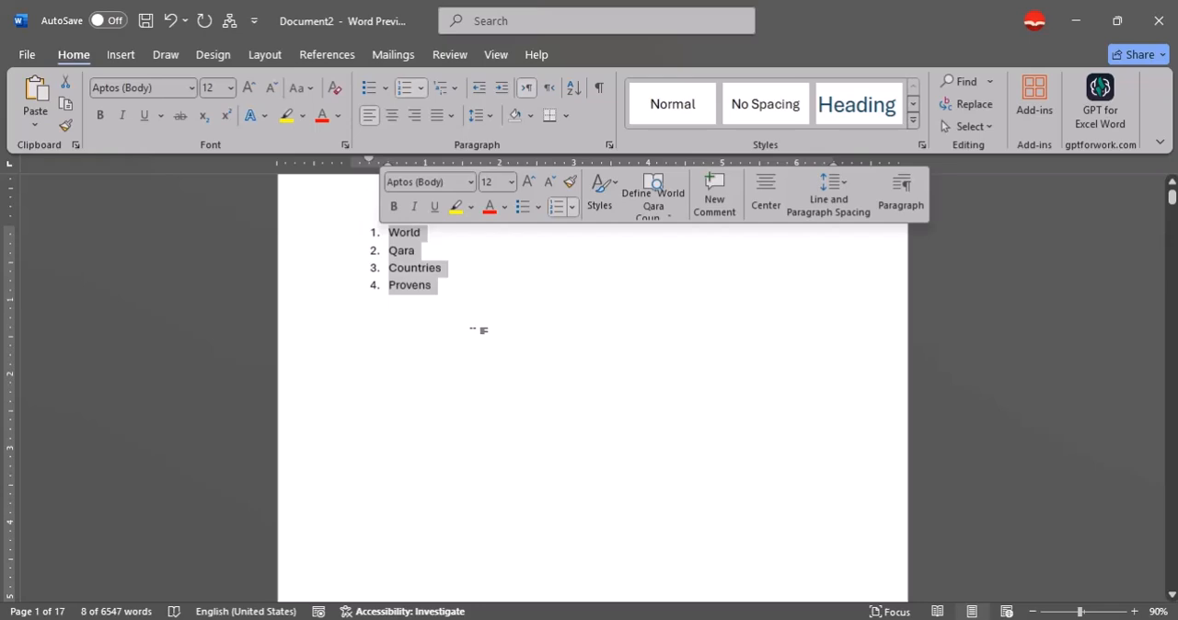
{"action": "left_click", "coordinate": [479, 329]}
{"action": "left_click", "coordinate": [916, 124]}
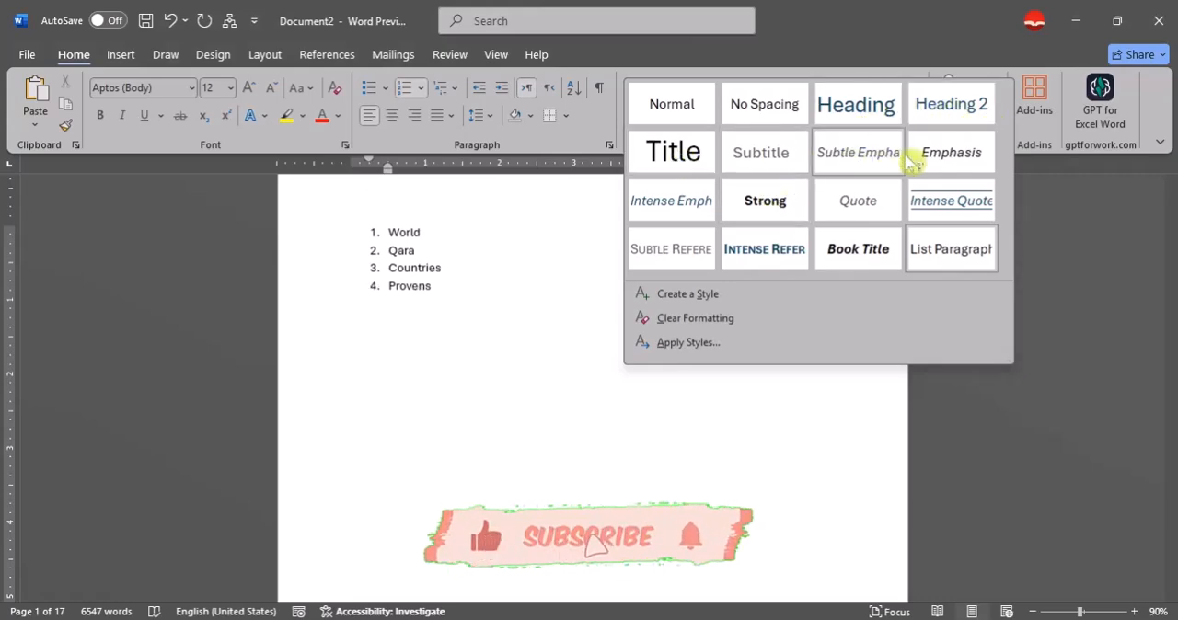
{"action": "left_click", "coordinate": [498, 293]}
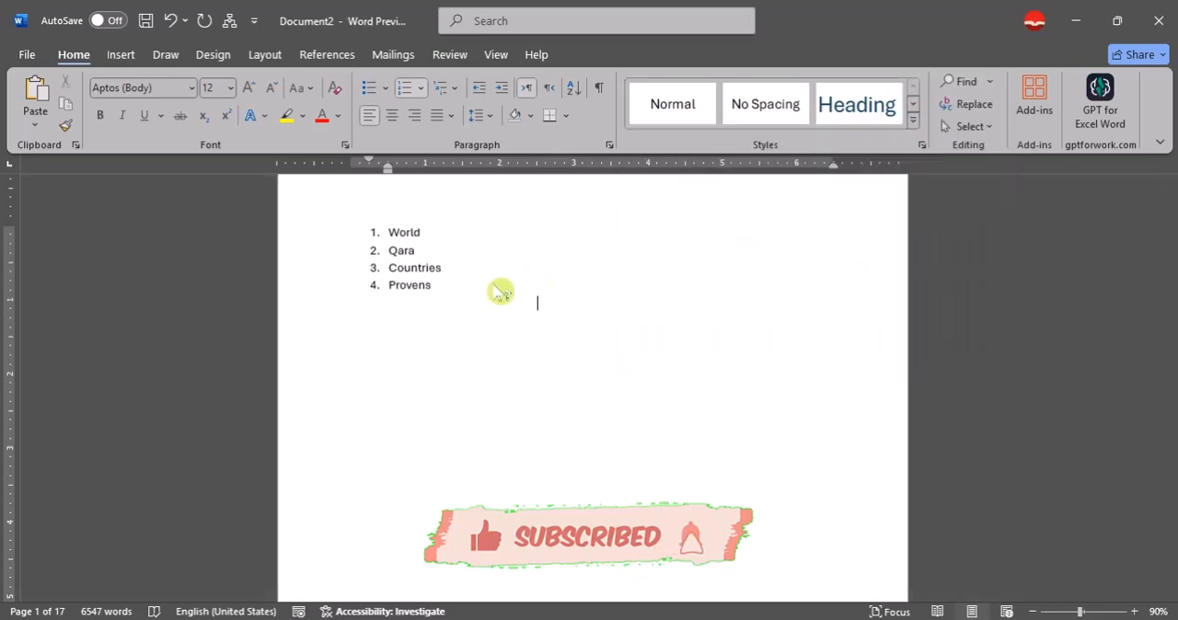
{"action": "left_click_drag", "start_coordinate": [442, 295], "coordinate": [379, 232]}
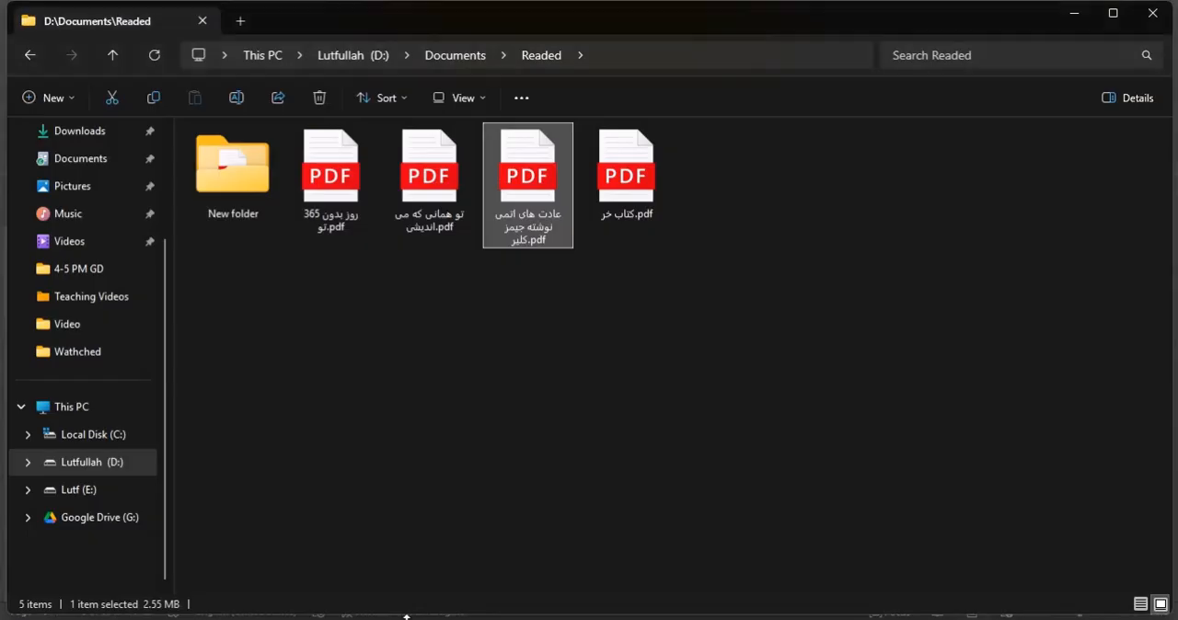
Open the Persian Atomic Habits PDF in the browser and examine its table of contents and opening pages.
{"action": "double_click", "coordinate": [548, 214]}
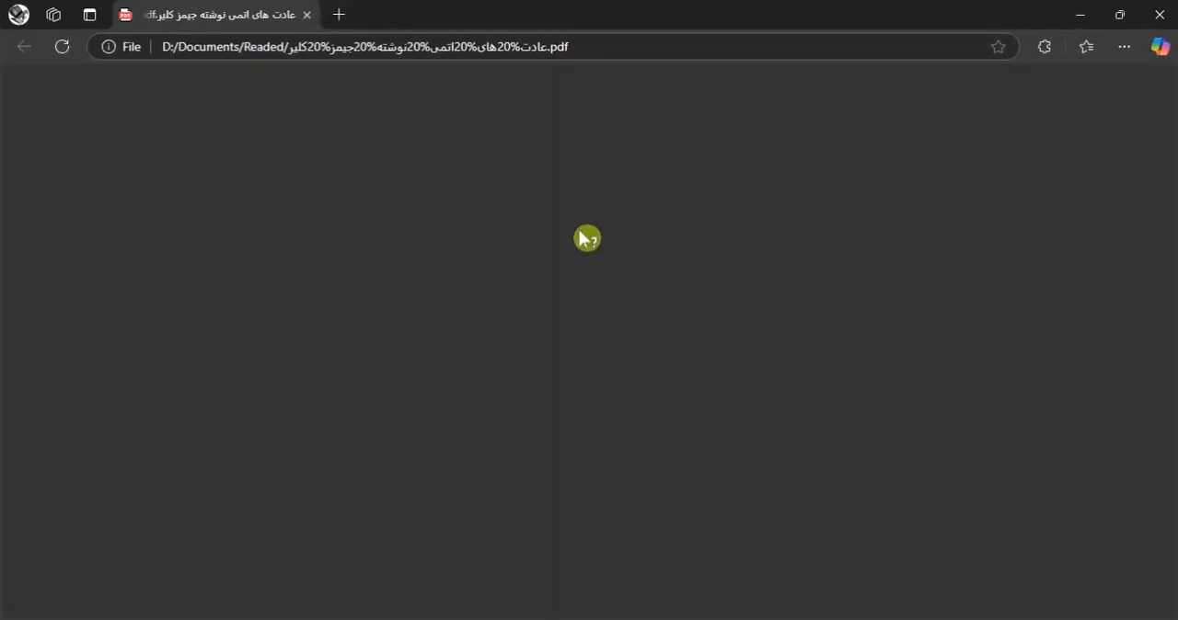
{"action": "scroll", "coordinate": [634, 307], "scroll_direction": "up", "scroll_amount": 2}
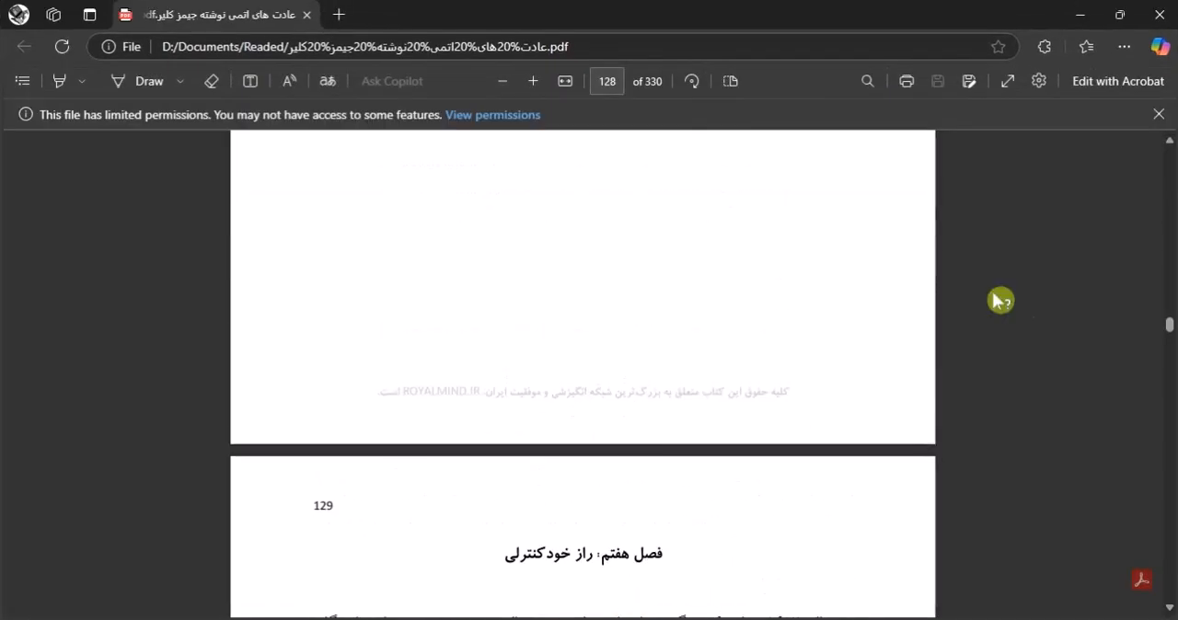
{"action": "left_click_drag", "start_coordinate": [1168, 342], "coordinate": [1160, 131]}
{"action": "scroll", "coordinate": [662, 318], "scroll_direction": "down", "scroll_amount": 10}
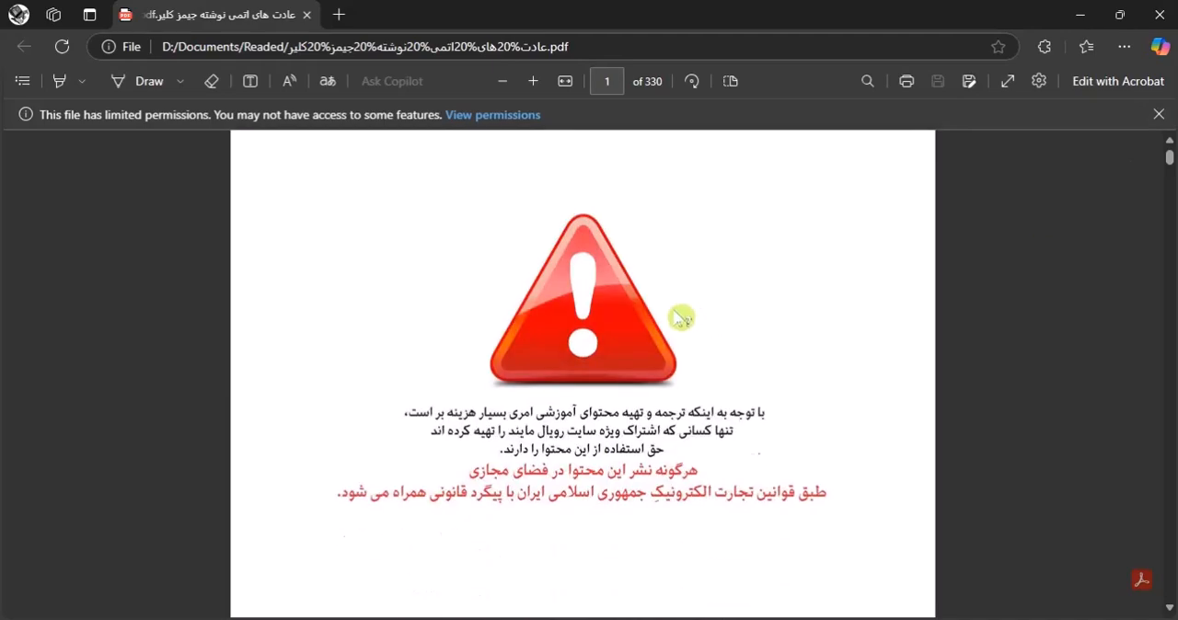
{"action": "scroll", "coordinate": [660, 313], "scroll_direction": "down", "scroll_amount": 10}
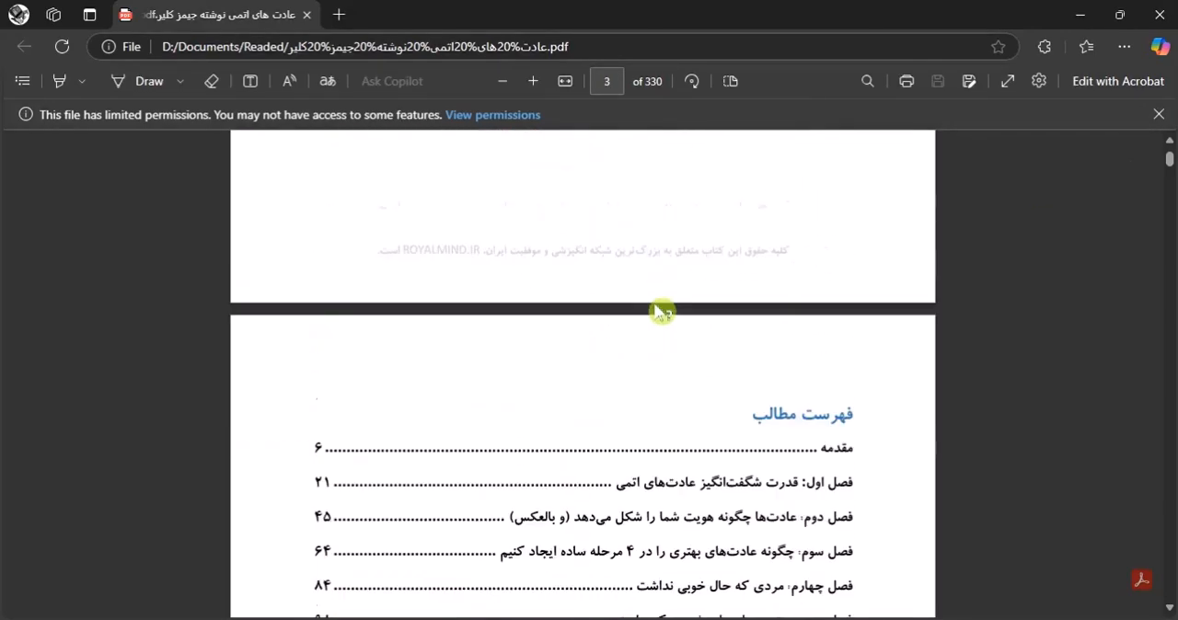
{"action": "scroll", "coordinate": [661, 313], "scroll_direction": "up", "scroll_amount": 3}
{"action": "scroll", "coordinate": [663, 313], "scroll_direction": "down", "scroll_amount": 6}
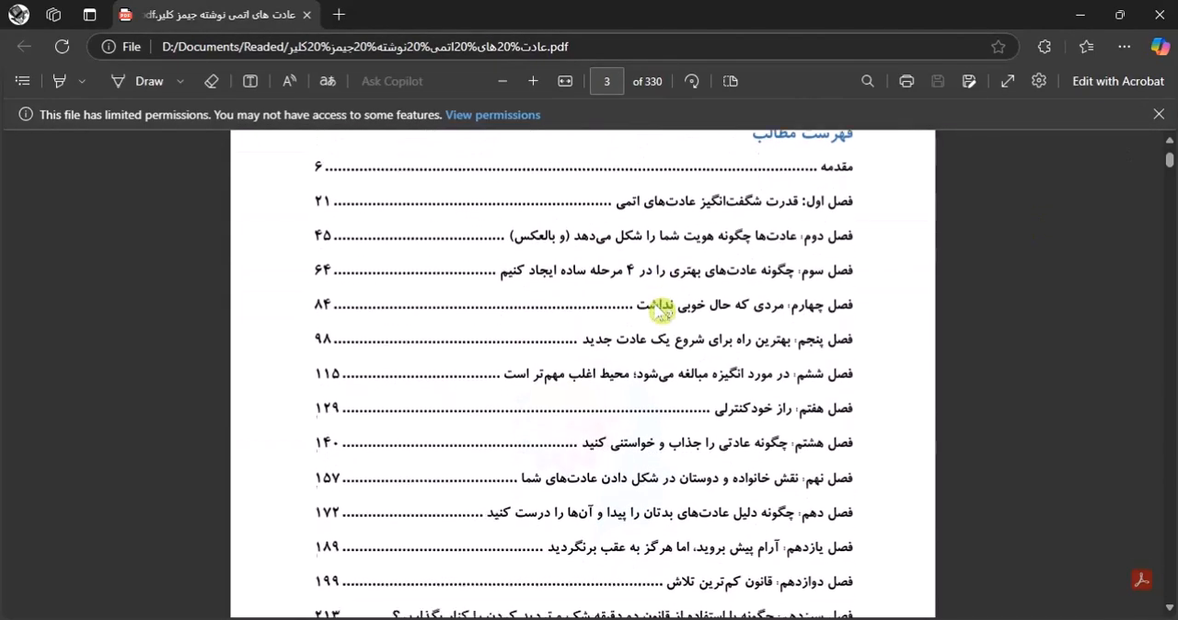
{"action": "scroll", "coordinate": [662, 313], "scroll_direction": "down", "scroll_amount": 12}
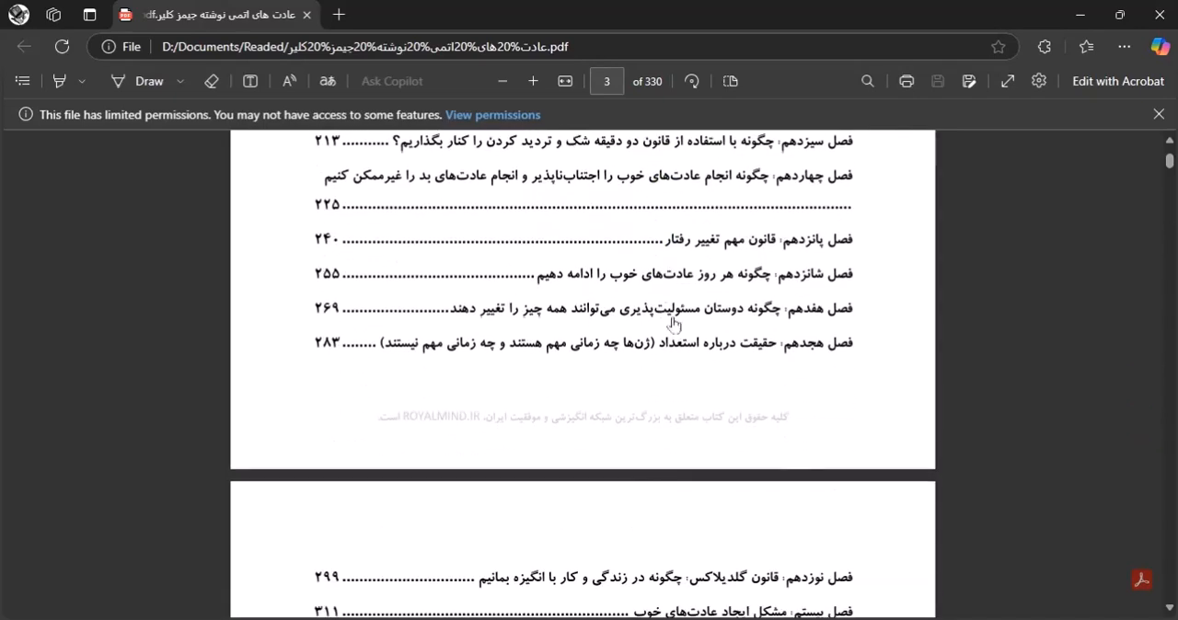
{"action": "scroll", "coordinate": [679, 329], "scroll_direction": "up", "scroll_amount": 12}
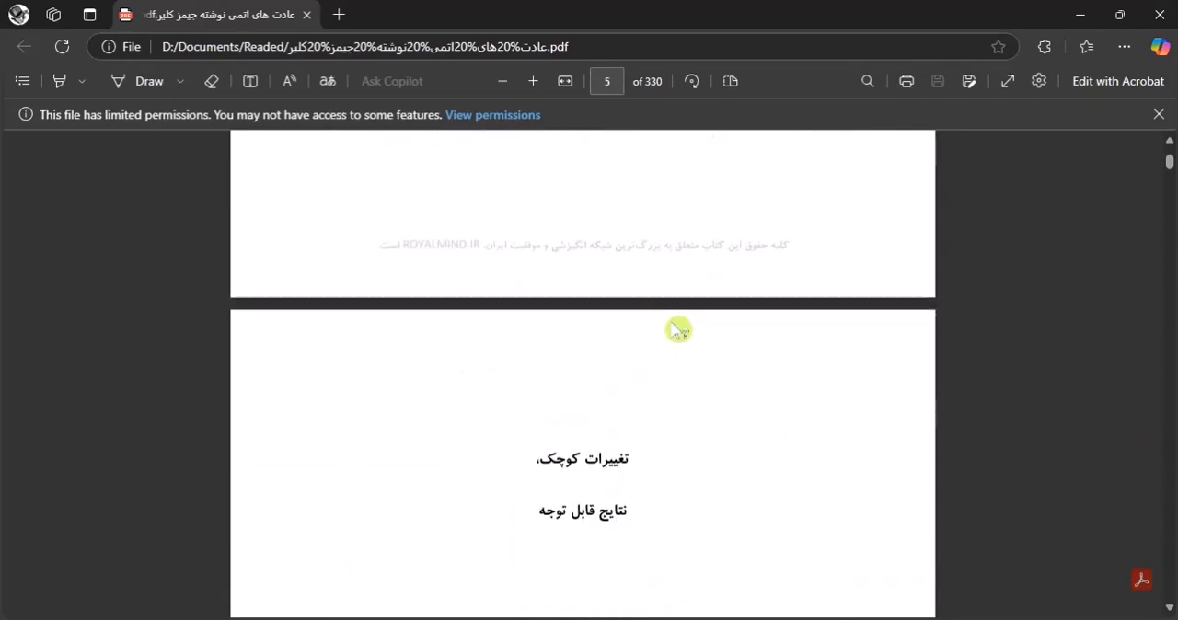
{"action": "scroll", "coordinate": [671, 322], "scroll_direction": "up", "scroll_amount": 5}
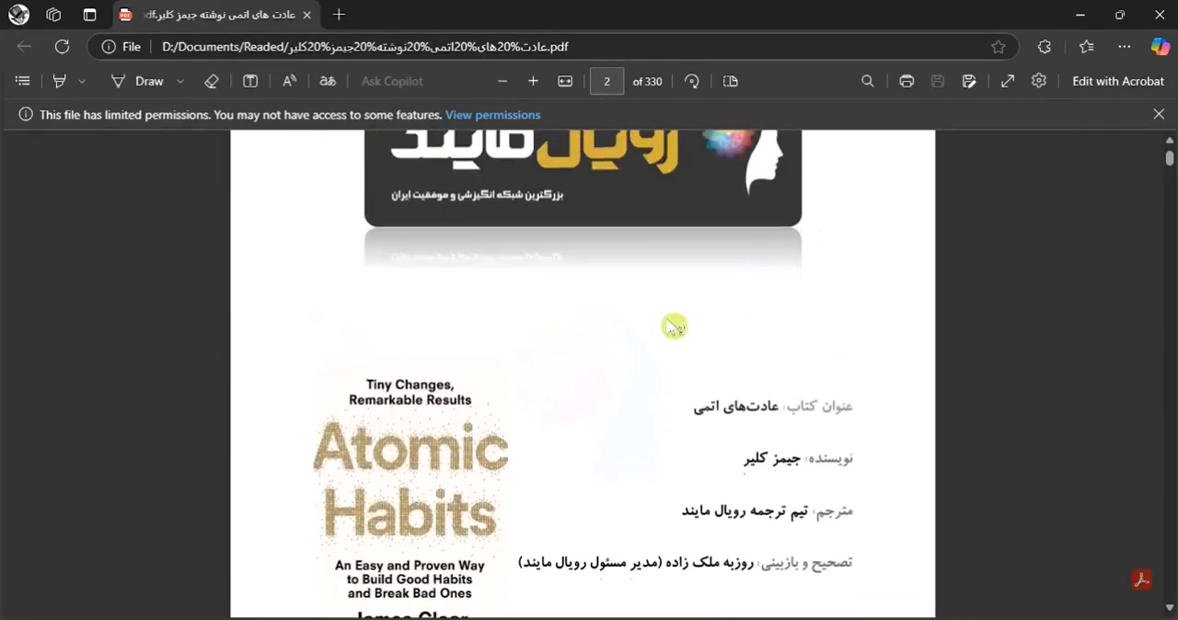
{"action": "scroll", "coordinate": [661, 330], "scroll_direction": "down", "scroll_amount": 1}
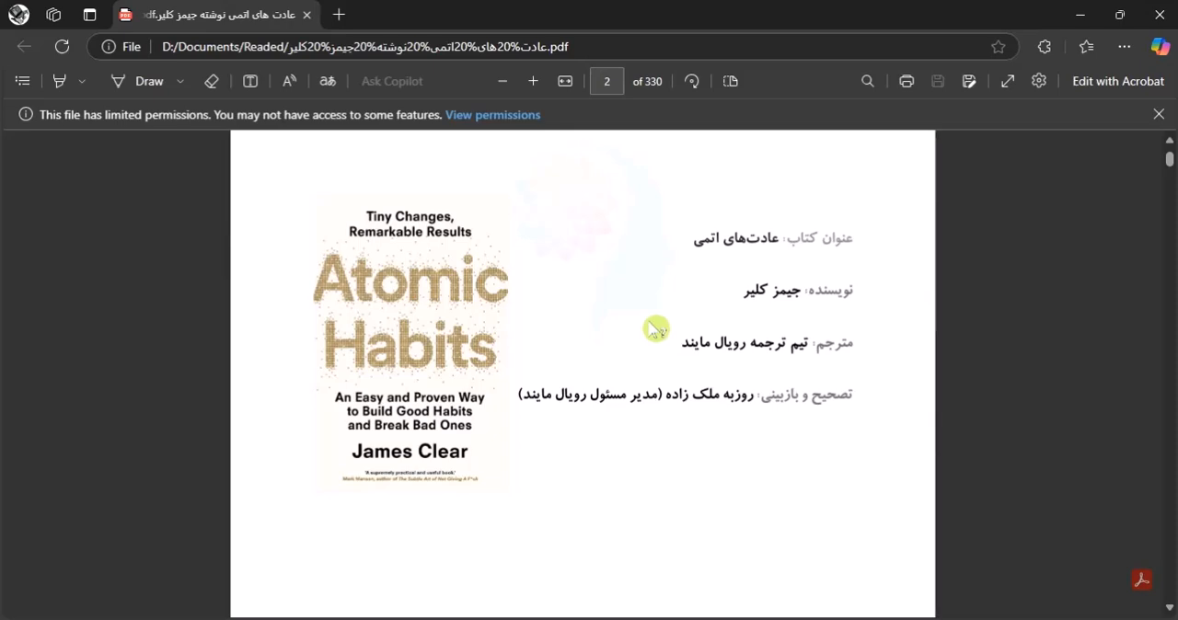
Switch from the PDF back to the Word document and delete the four-item numbered list on the first page.
{"action": "scroll", "coordinate": [649, 358], "scroll_direction": "down", "scroll_amount": 5}
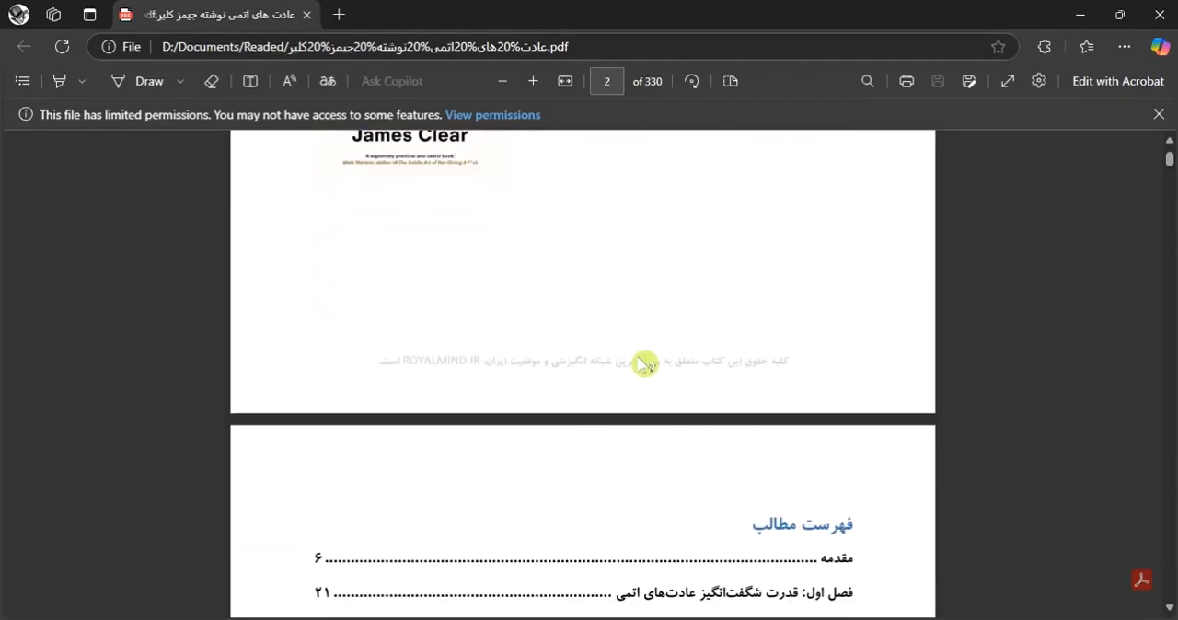
{"action": "left_click", "coordinate": [1083, 20]}
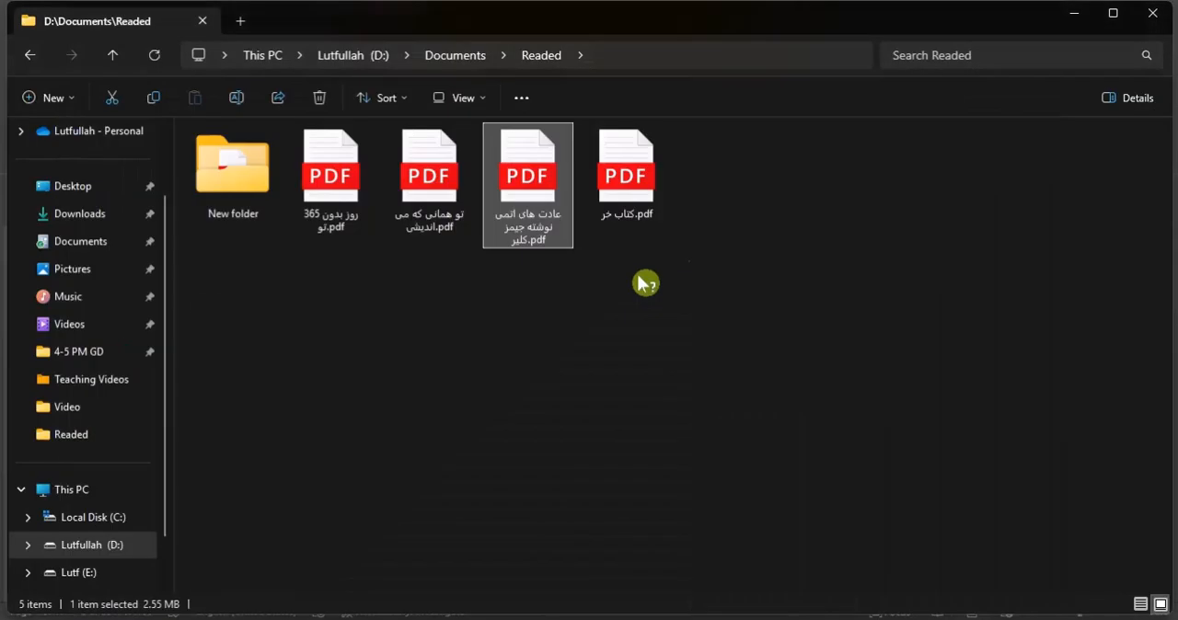
{"action": "left_click", "coordinate": [681, 619]}
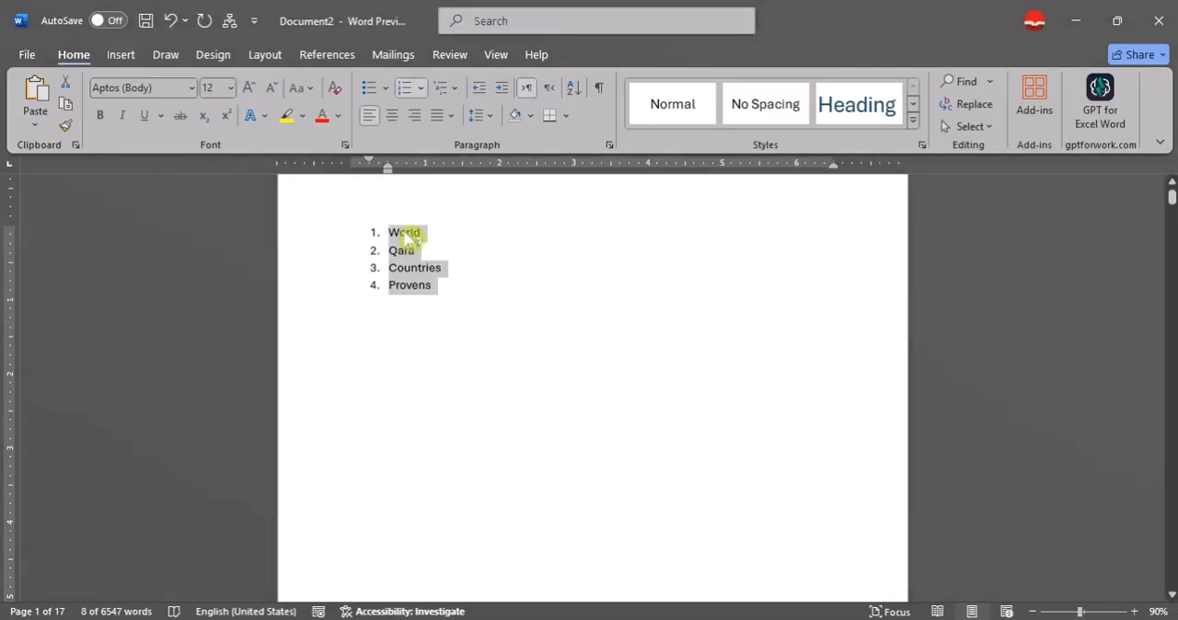
{"action": "key", "text": "BackSpace"}
Apply the Heading 1 style to the "Afghanistan" title at the start of page 2.
{"action": "scroll", "coordinate": [427, 249], "scroll_direction": "down", "scroll_amount": 2}
{"action": "scroll", "coordinate": [435, 290], "scroll_direction": "down", "scroll_amount": 5}
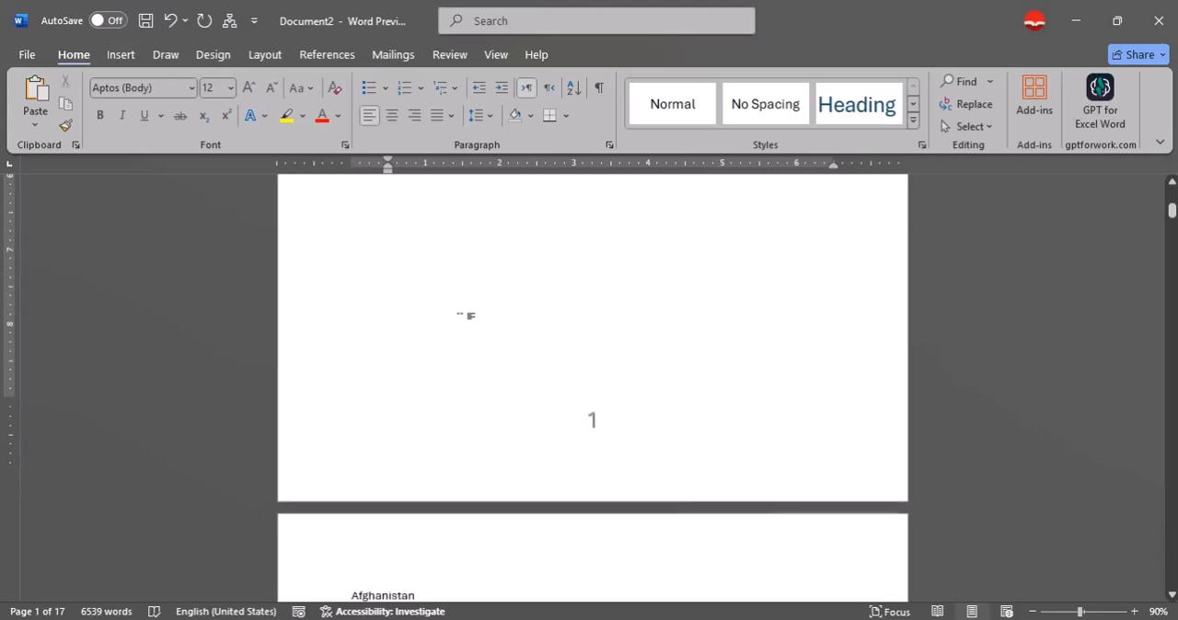
{"action": "scroll", "coordinate": [463, 322], "scroll_direction": "down", "scroll_amount": 2}
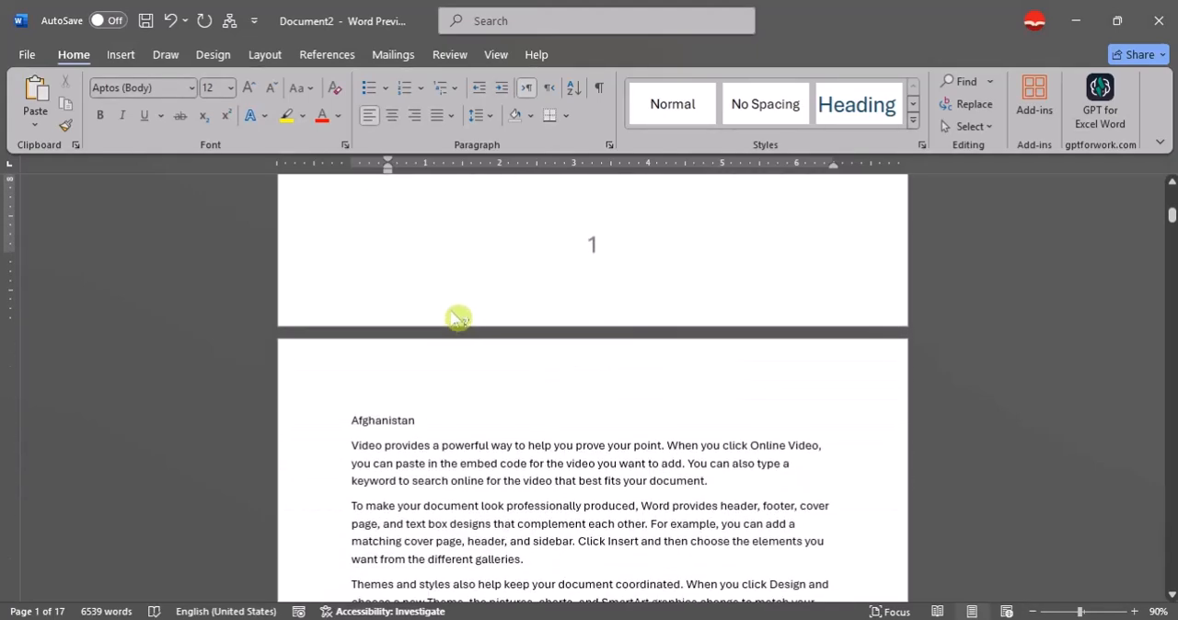
{"action": "scroll", "coordinate": [458, 318], "scroll_direction": "down", "scroll_amount": 1}
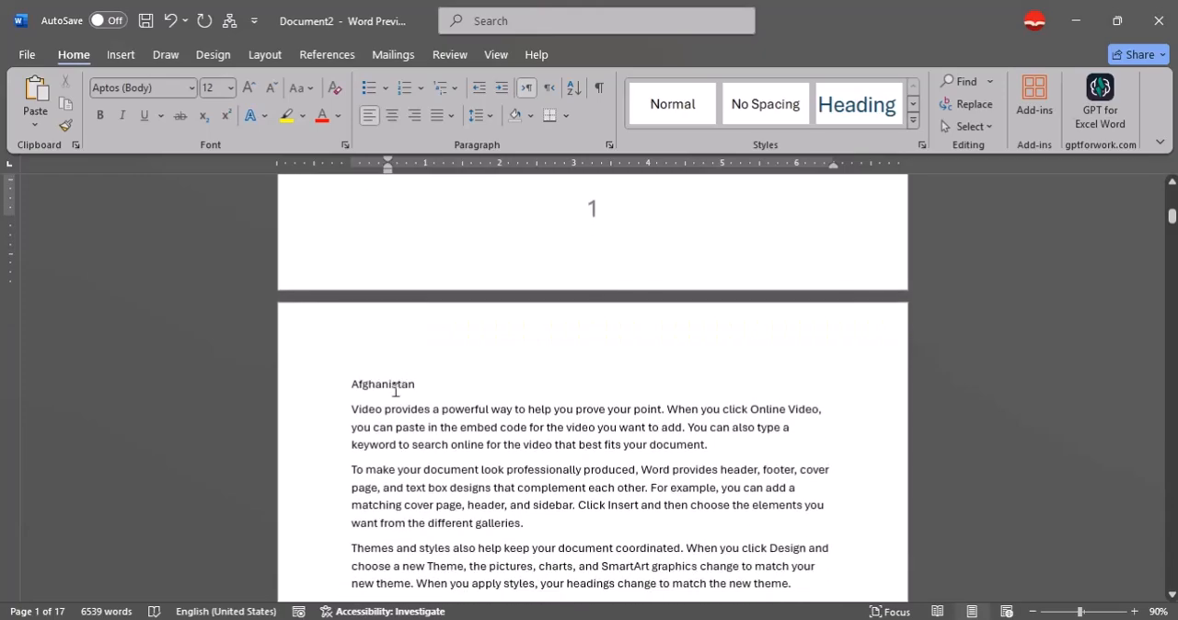
{"action": "left_click", "coordinate": [395, 393]}
{"action": "left_click", "coordinate": [858, 114]}
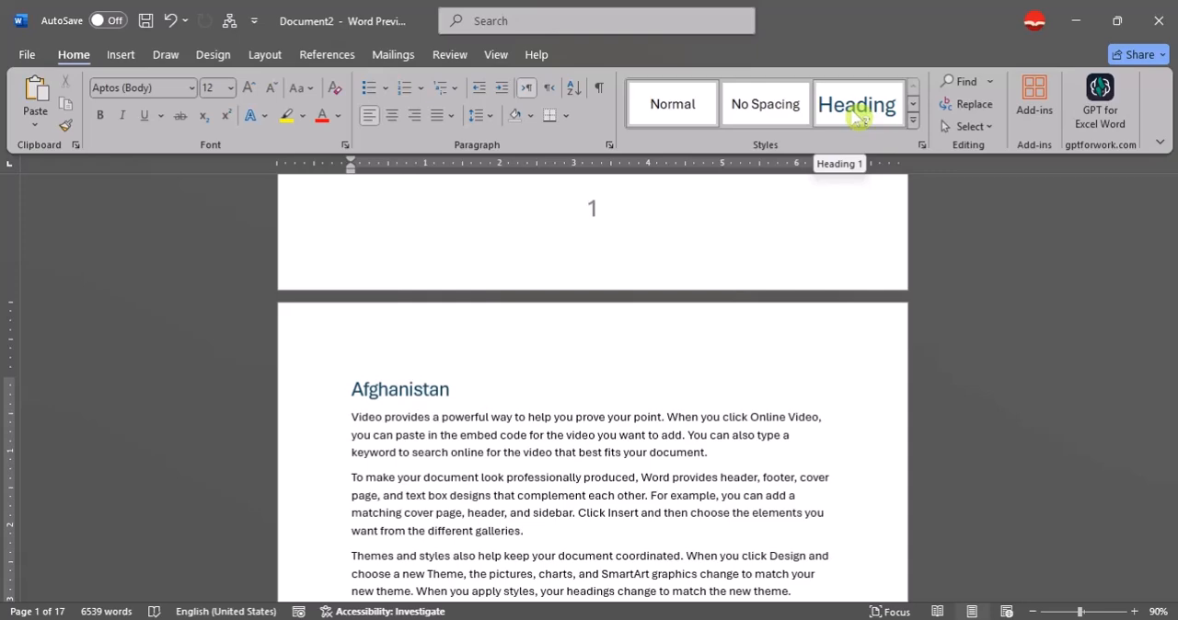
{"action": "left_click", "coordinate": [858, 115]}
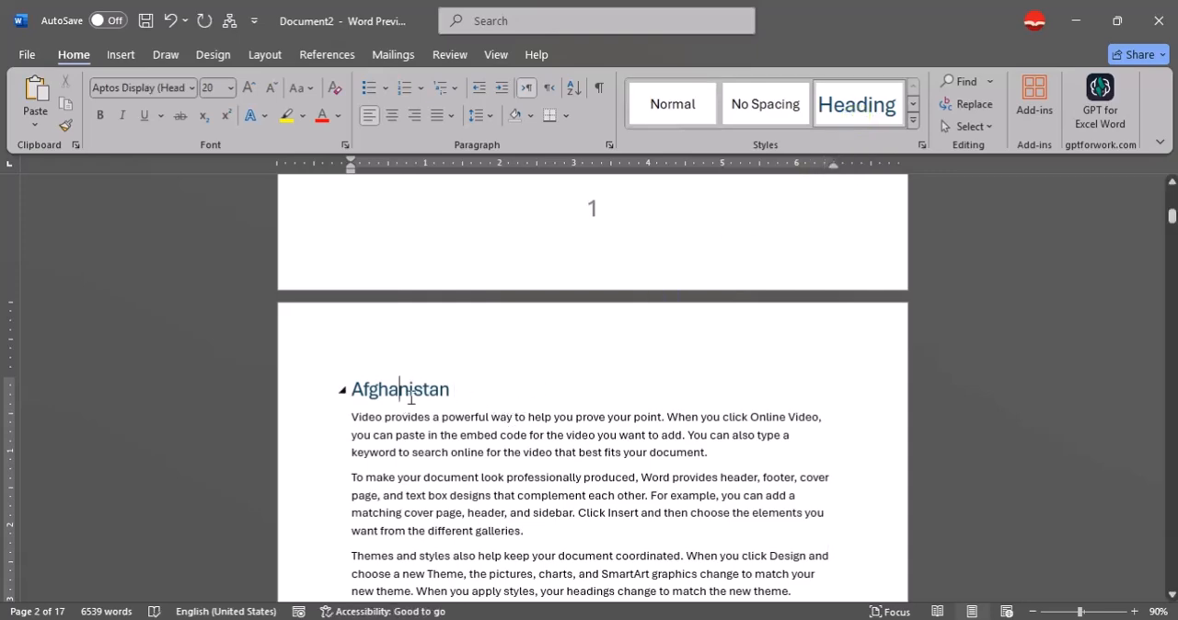
Find the "Kabul" title by searching for "kab" and apply the Heading 2 style to it.
{"action": "scroll", "coordinate": [411, 397], "scroll_direction": "down", "scroll_amount": 4}
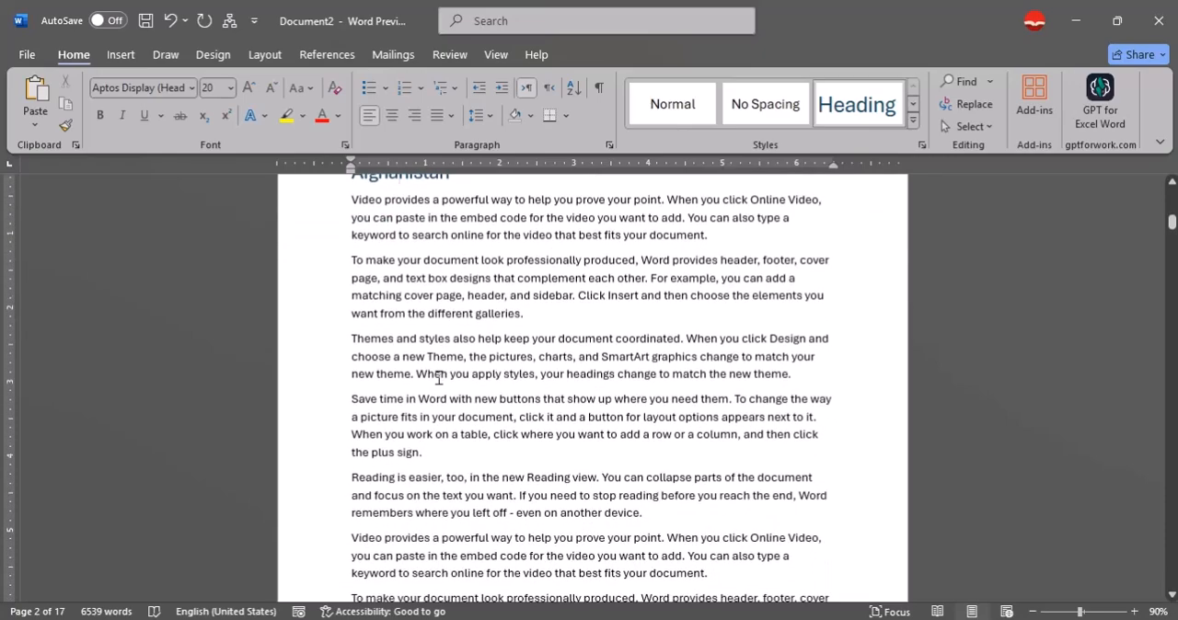
{"action": "key", "text": "ctrl+f"}
{"action": "type", "text": "ka"}
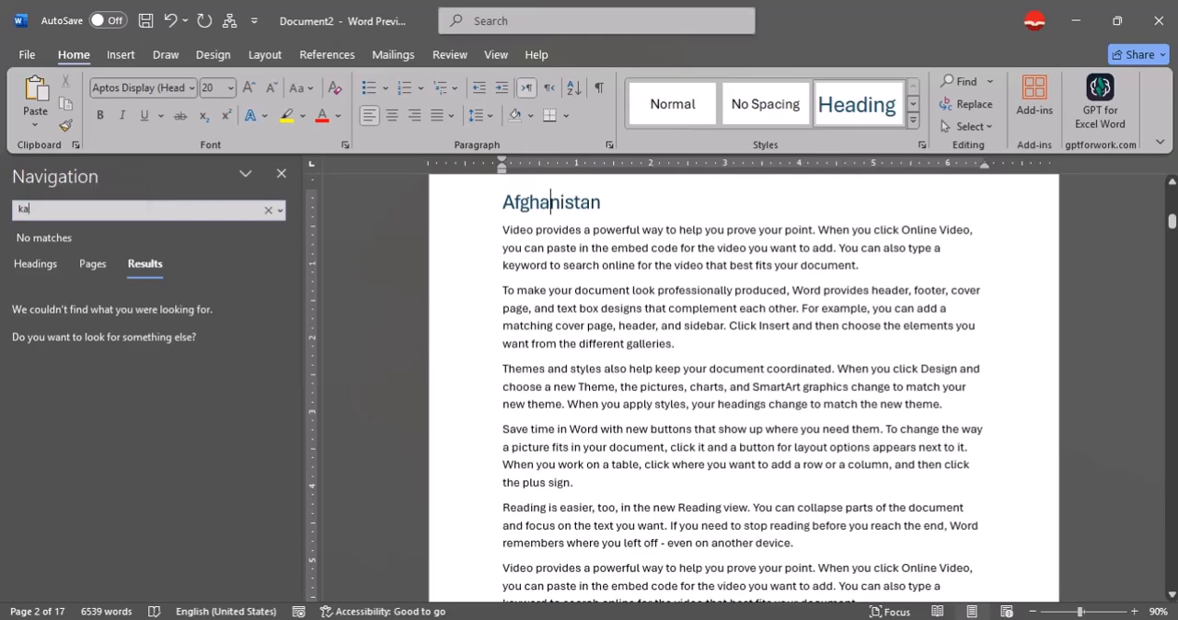
{"action": "type", "text": "b"}
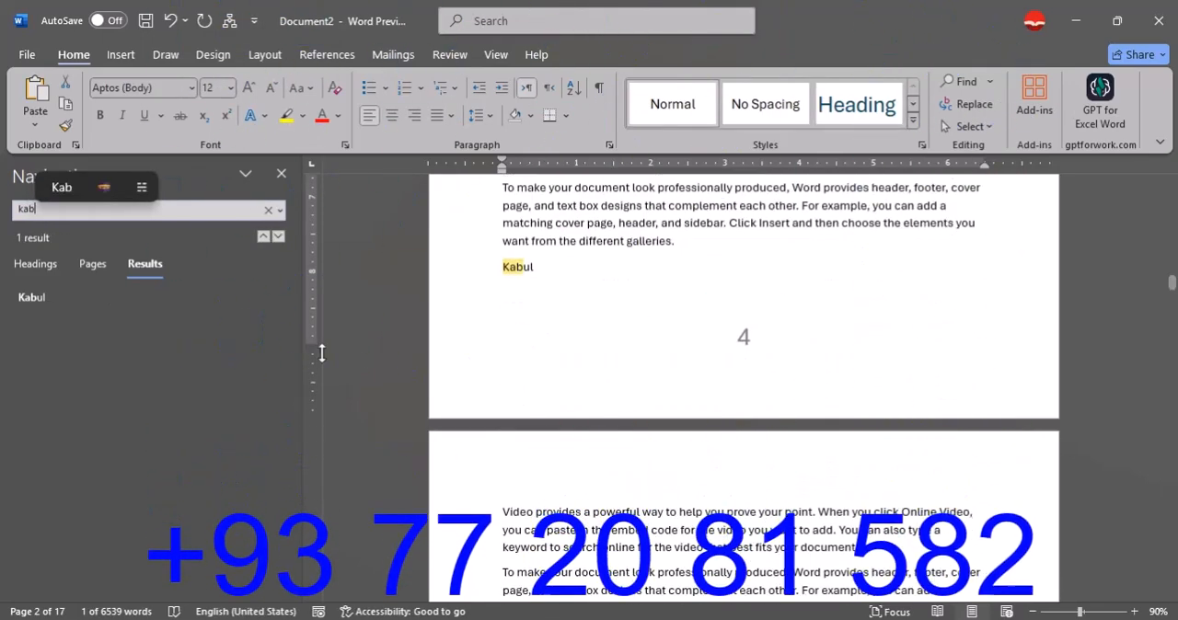
{"action": "left_click", "coordinate": [529, 271]}
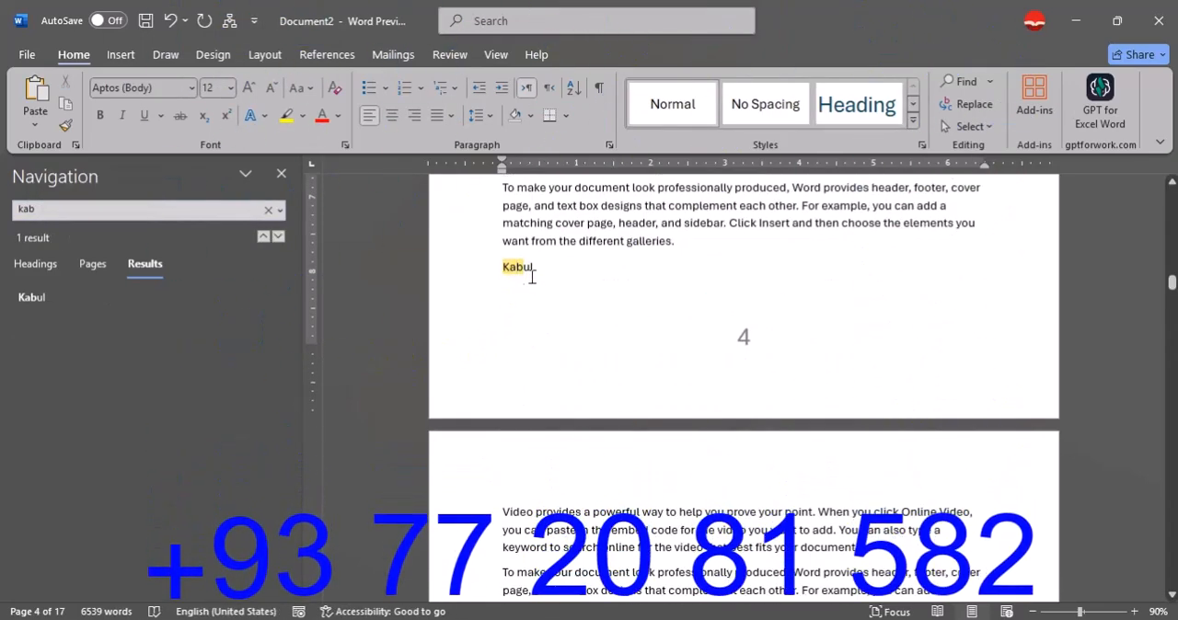
{"action": "left_click", "coordinate": [912, 104]}
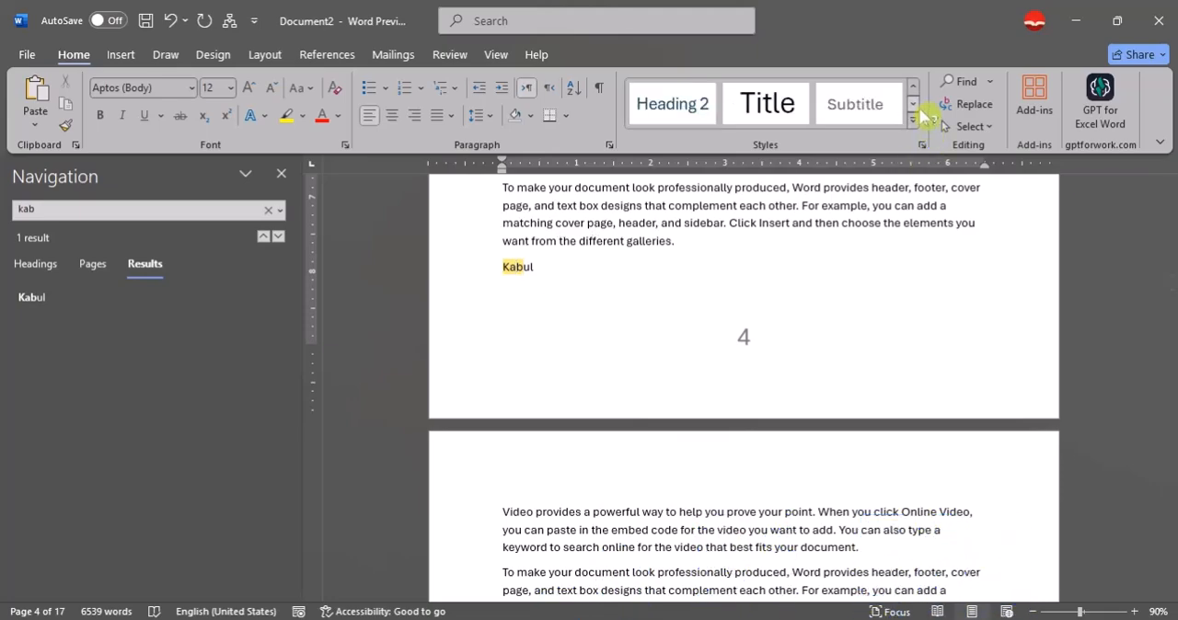
{"action": "left_click", "coordinate": [703, 107]}
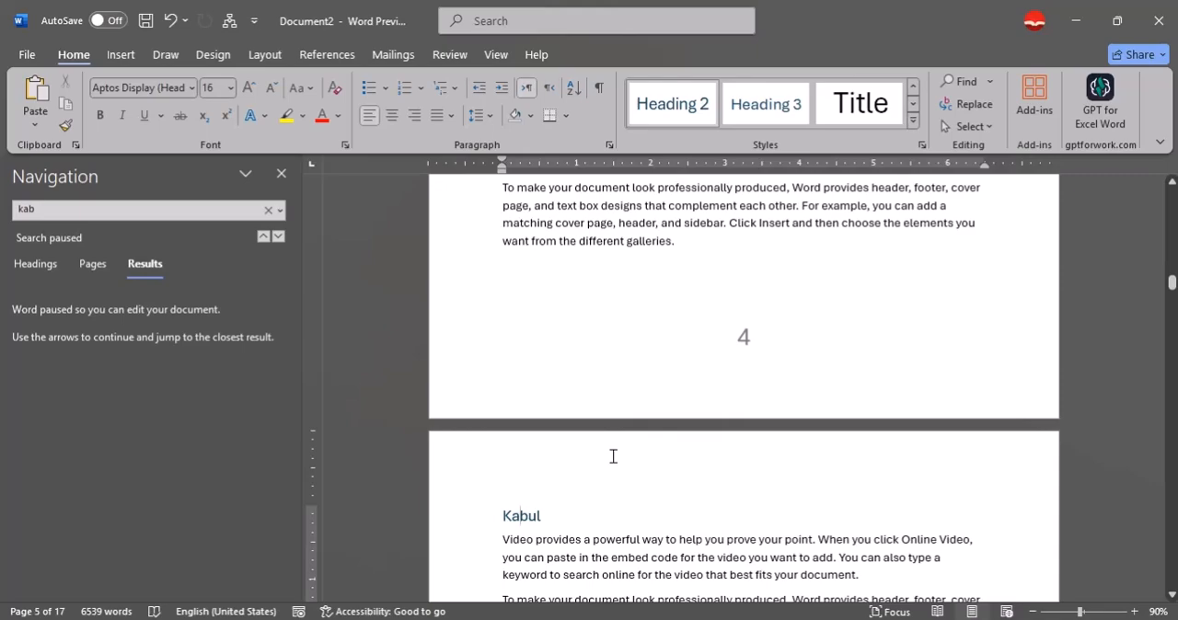
Find the "Logar" title by searching for "log" and apply the Heading 2 style to it.
{"action": "scroll", "coordinate": [613, 456], "scroll_direction": "down", "scroll_amount": 3}
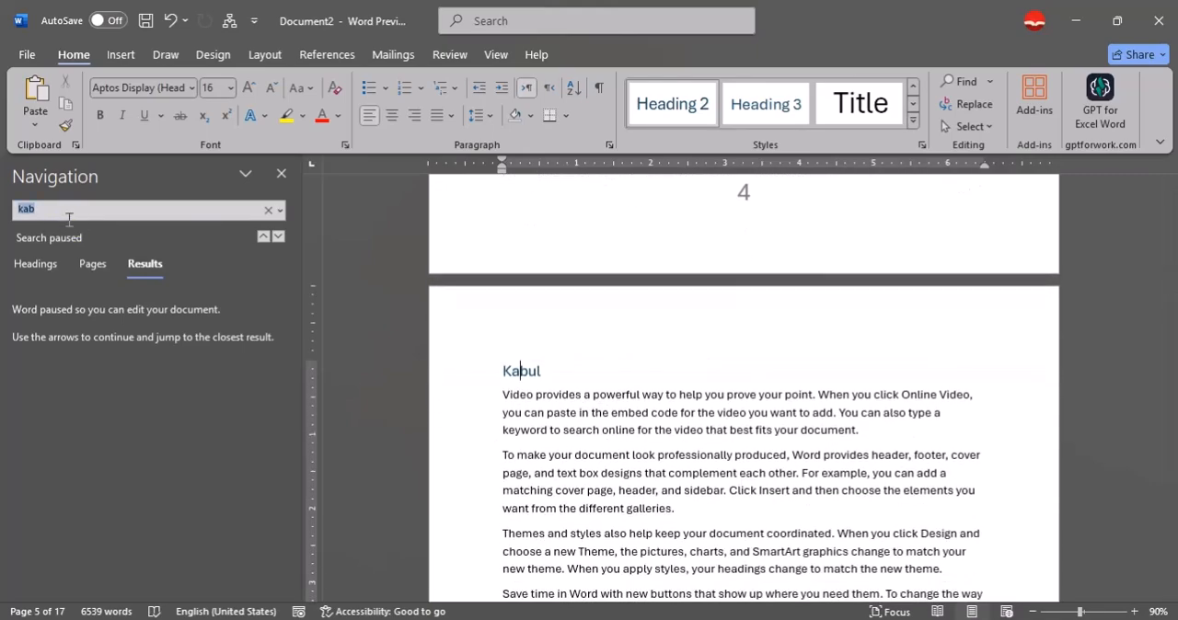
{"action": "type", "text": "log"}
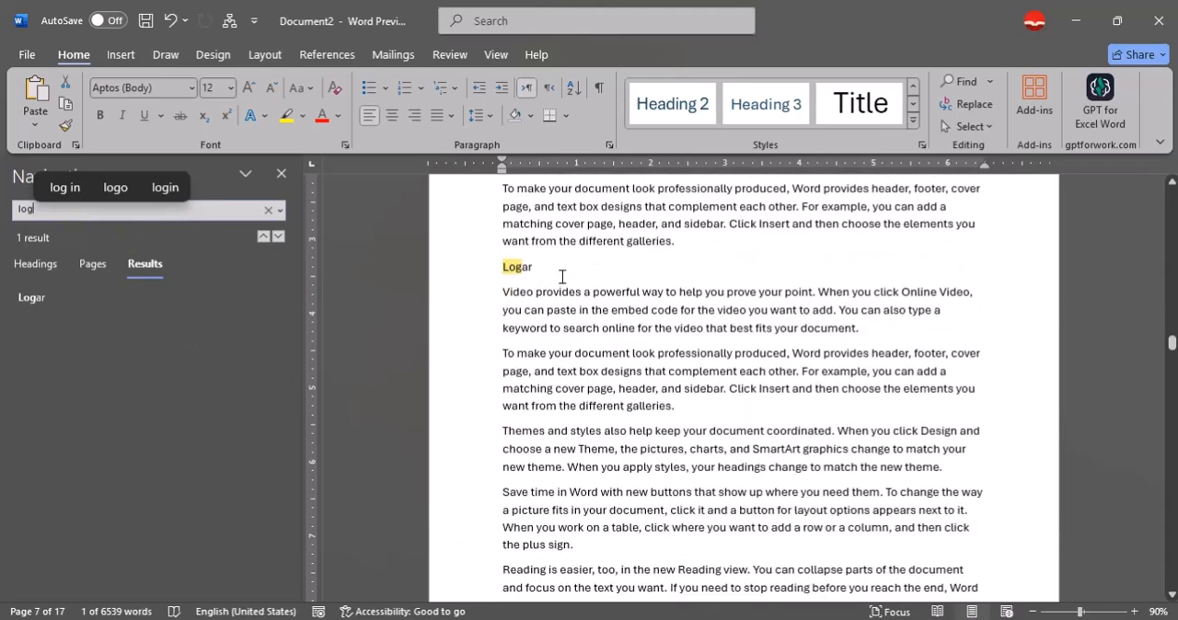
{"action": "left_click", "coordinate": [520, 267]}
{"action": "left_click", "coordinate": [701, 110]}
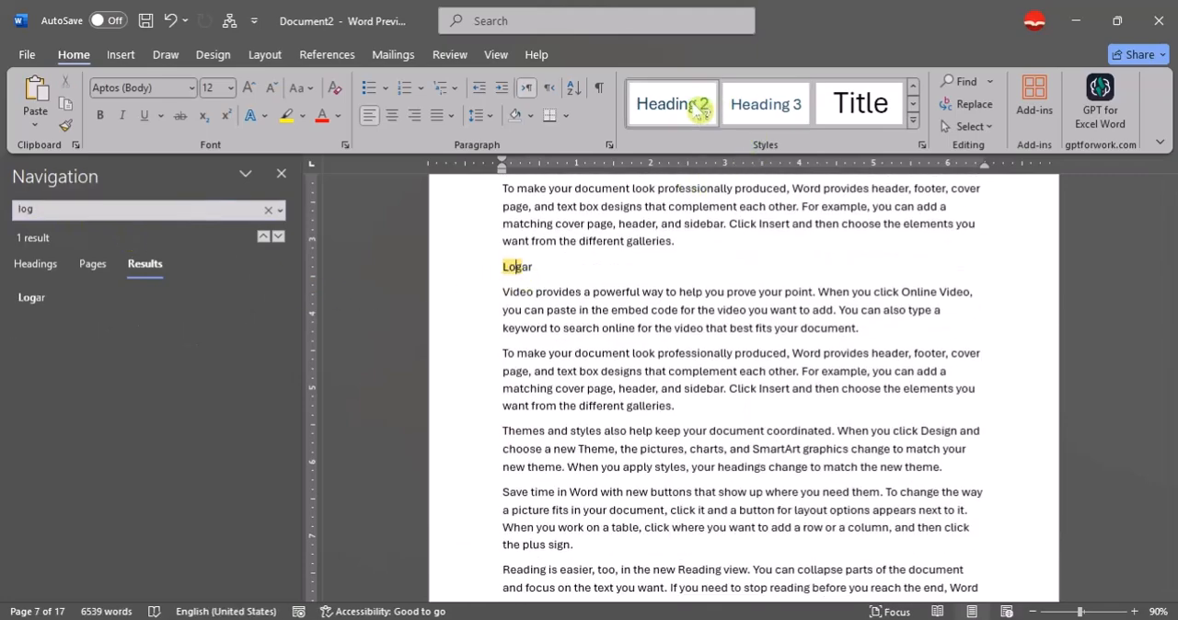
{"action": "left_click", "coordinate": [762, 119]}
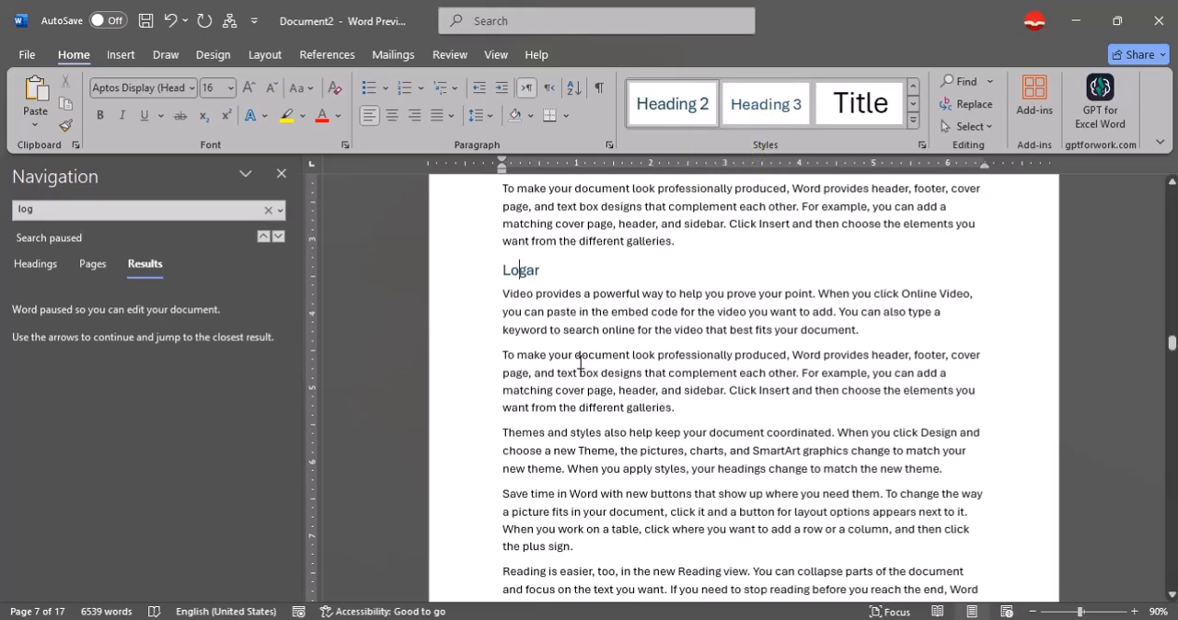
Find the "Kunduz" title by searching for "kun" and apply the Heading 2 style to it.
{"action": "left_click", "coordinate": [158, 216]}
{"action": "type", "text": "kun"}
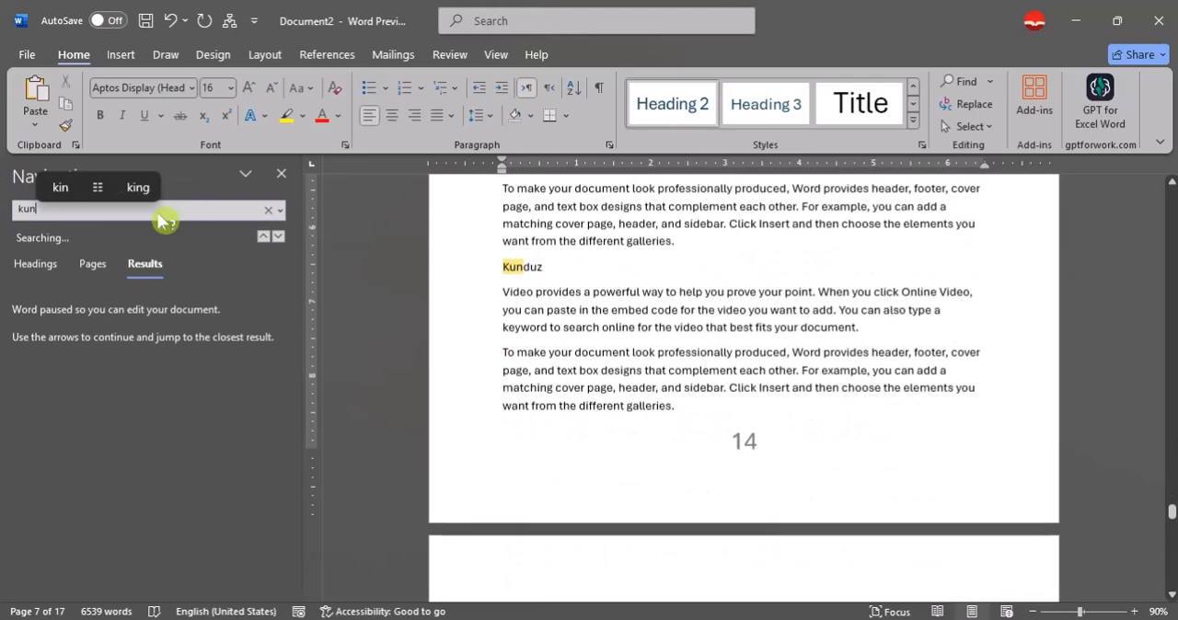
{"action": "left_click", "coordinate": [529, 269]}
{"action": "left_click", "coordinate": [679, 109]}
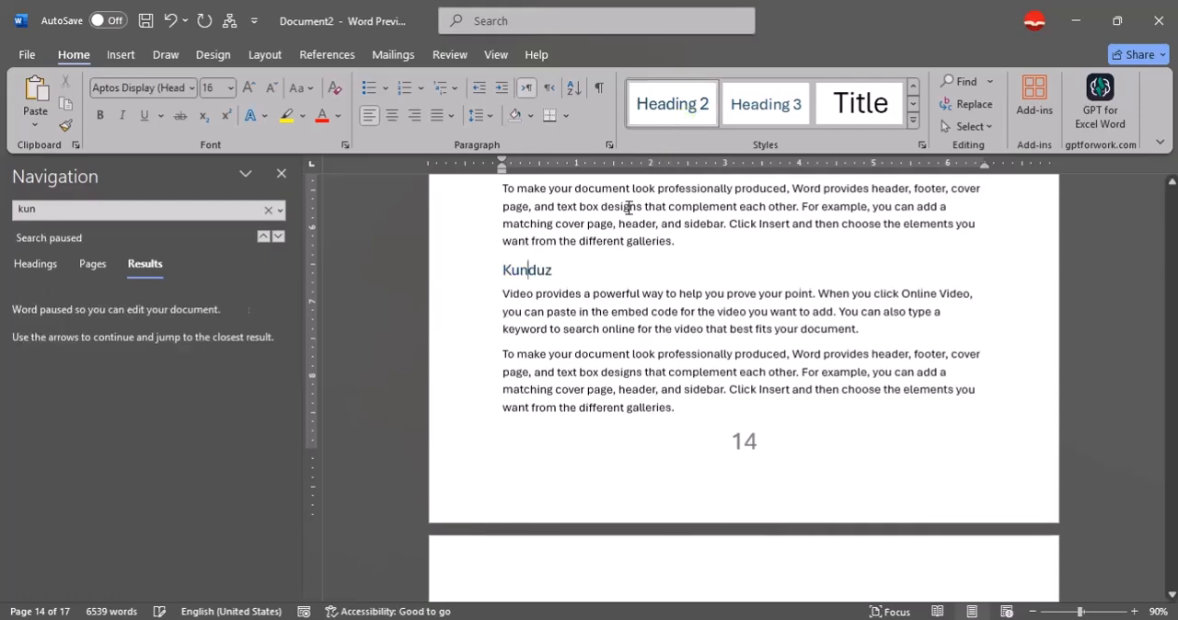
Find the "Fara" title by searching for "fara" and apply the Heading 2 style to it.
{"action": "left_click", "coordinate": [162, 218]}
{"action": "type", "text": "fara"}
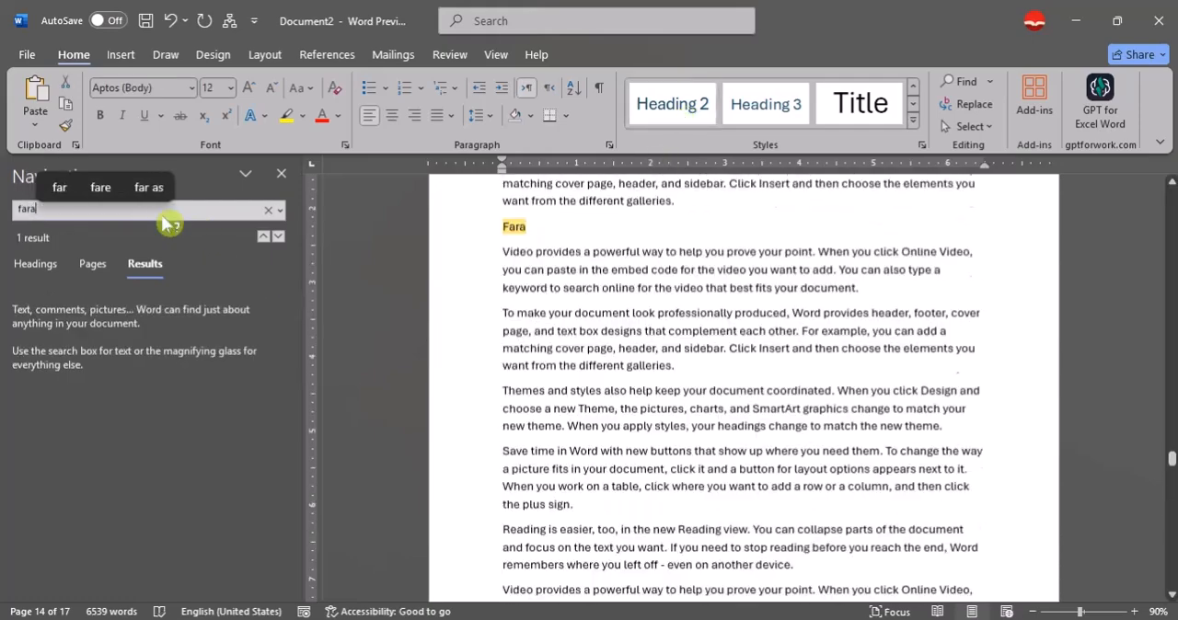
{"action": "left_click", "coordinate": [532, 270]}
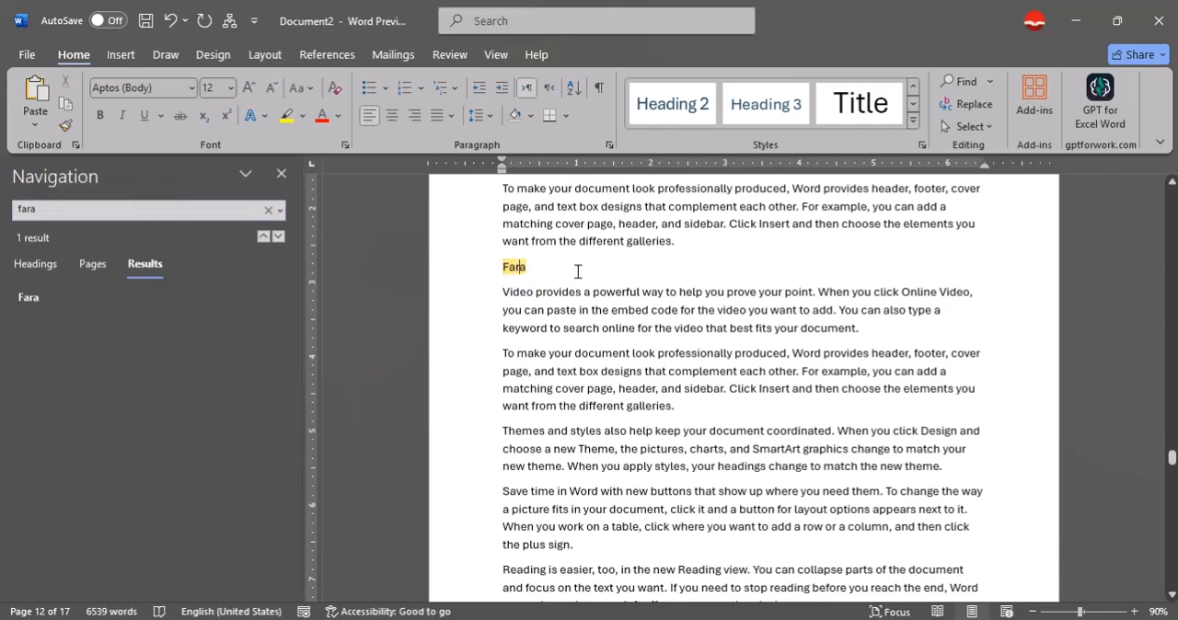
{"action": "left_click", "coordinate": [672, 110]}
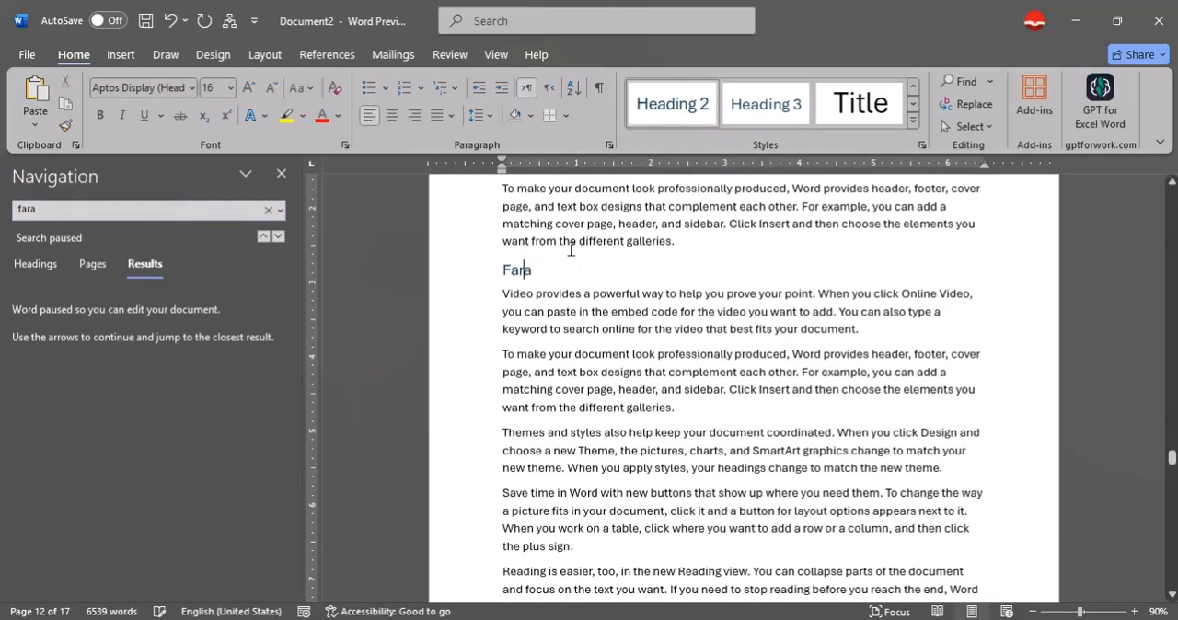
Find the "Hilmand" title by searching for "hil", apply the Heading 2 style to it, and close the search.
{"action": "left_click", "coordinate": [136, 213]}
{"action": "type", "text": "hi"}
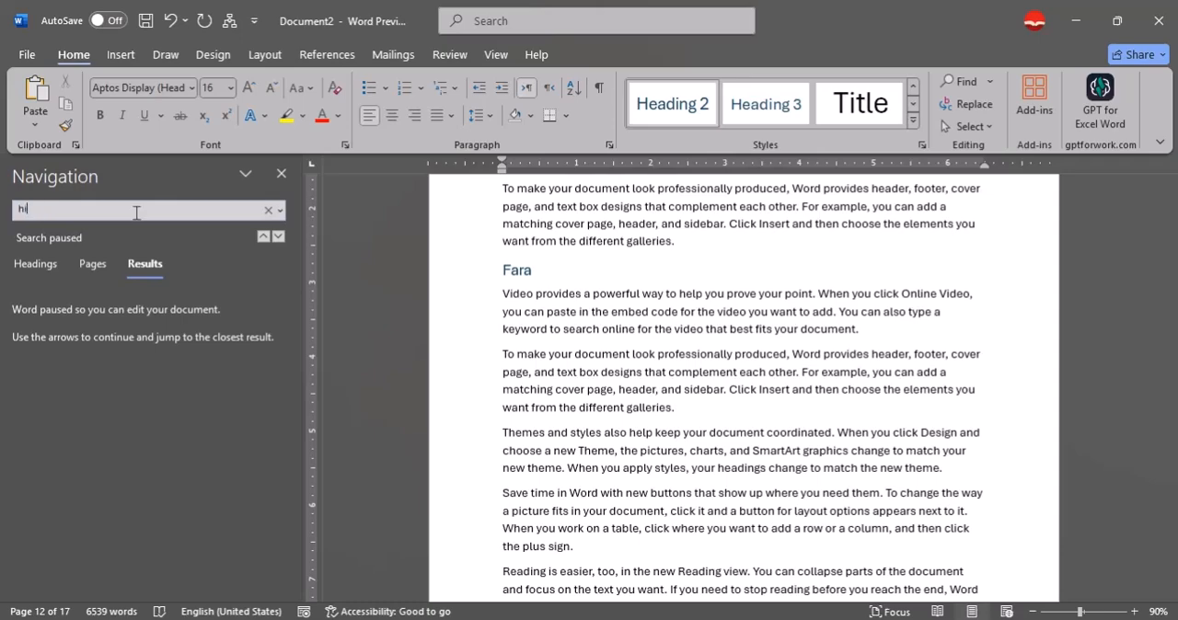
{"action": "type", "text": "l"}
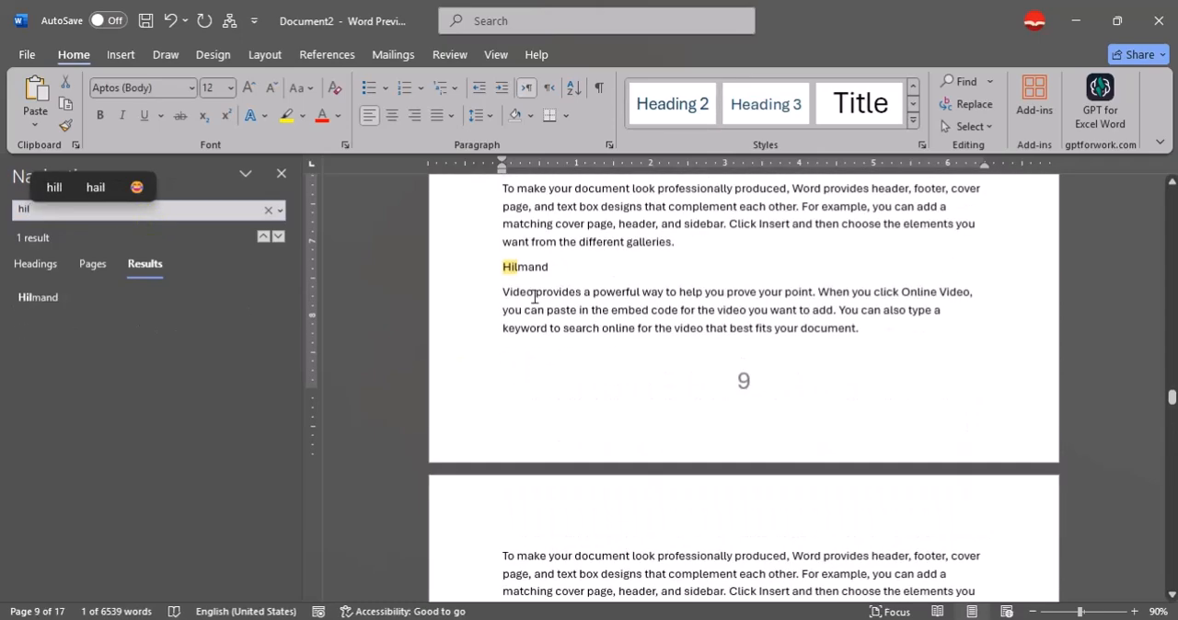
{"action": "left_click", "coordinate": [676, 104]}
{"action": "left_click", "coordinate": [281, 174]}
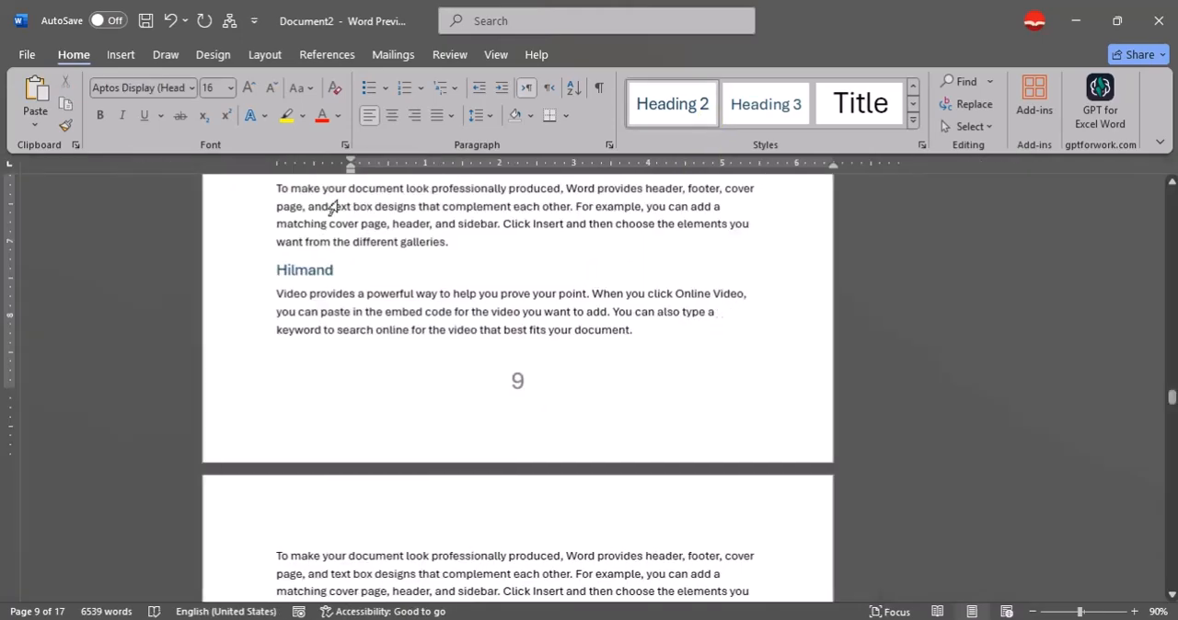
Insert a table of contents on the blank first page using the built-in Automatic Table 1 format.
{"action": "scroll", "coordinate": [736, 327], "scroll_direction": "up", "scroll_amount": 1}
{"action": "left_click_drag", "start_coordinate": [1172, 395], "coordinate": [1172, 196]}
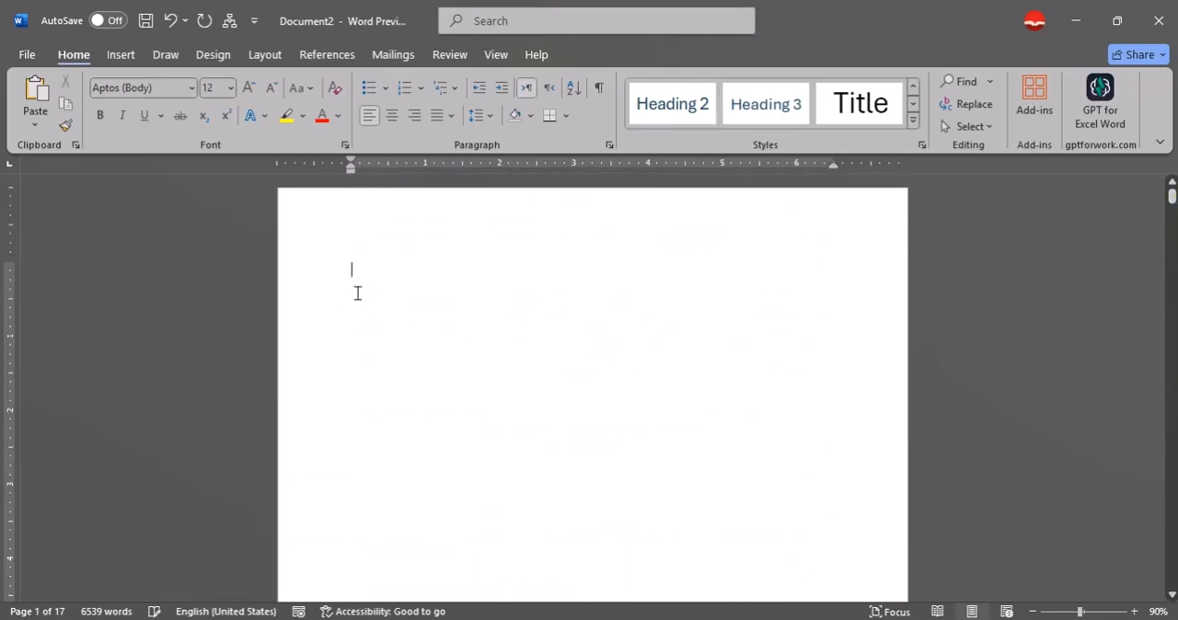
{"action": "left_click", "coordinate": [324, 55]}
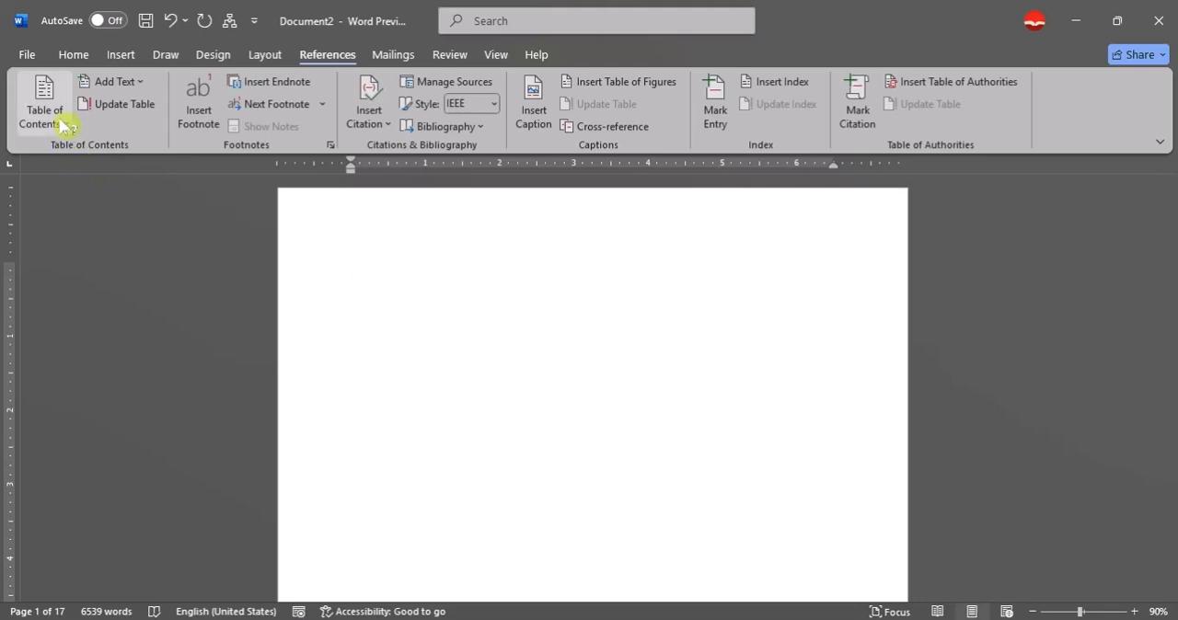
{"action": "left_click", "coordinate": [62, 128]}
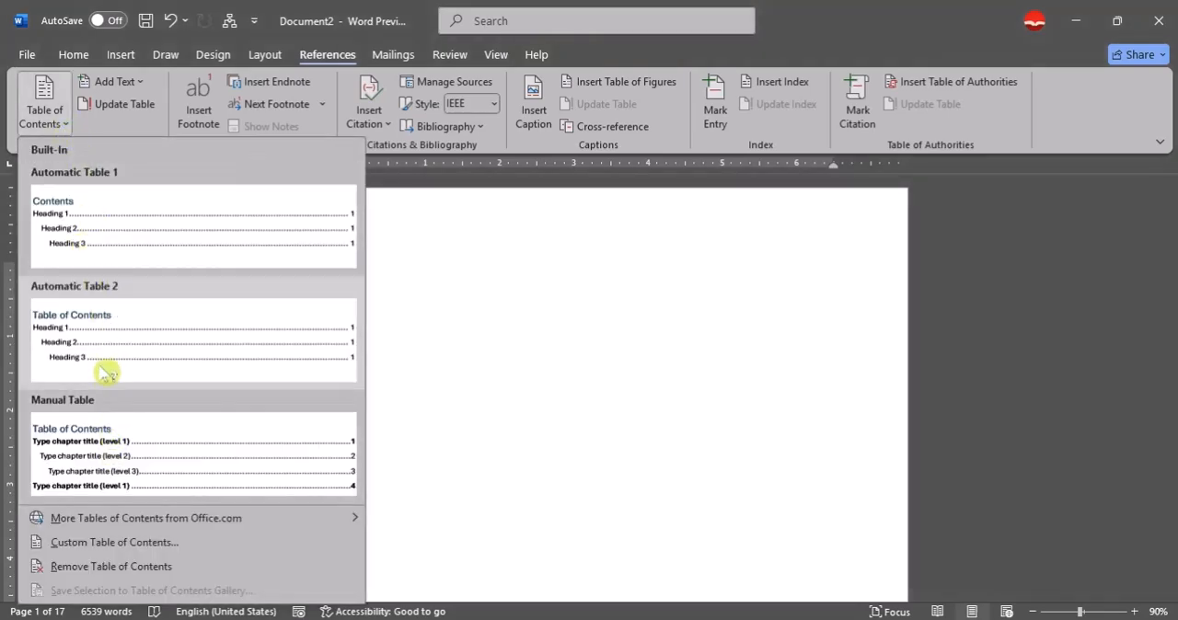
{"action": "left_click", "coordinate": [129, 221]}
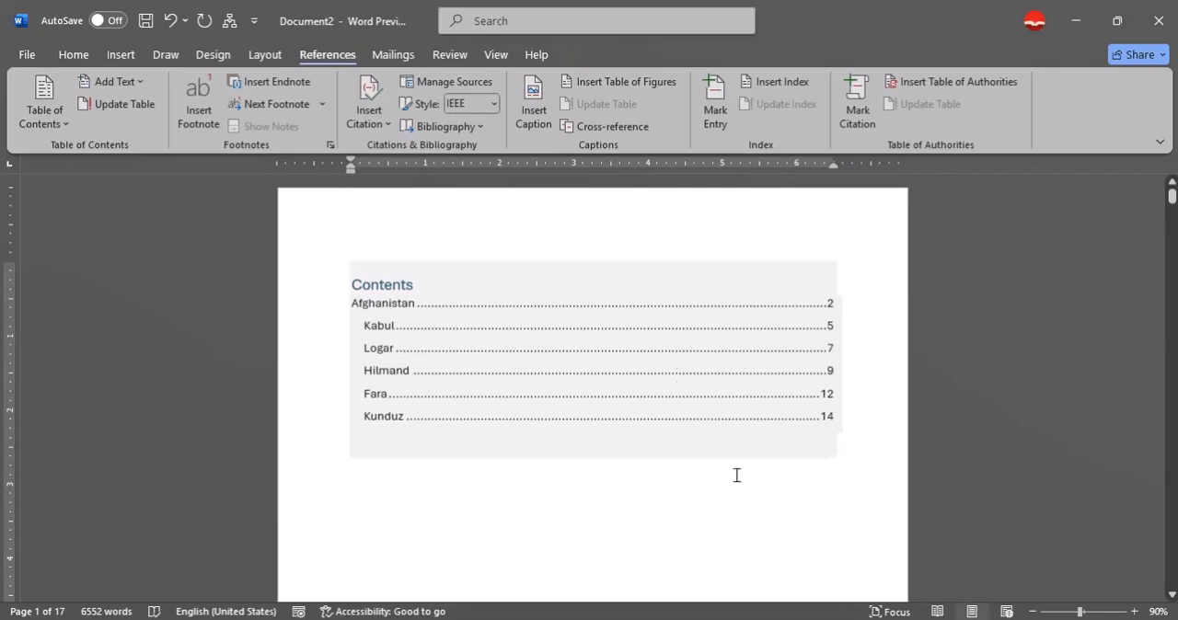
{"action": "left_click", "coordinate": [605, 533]}
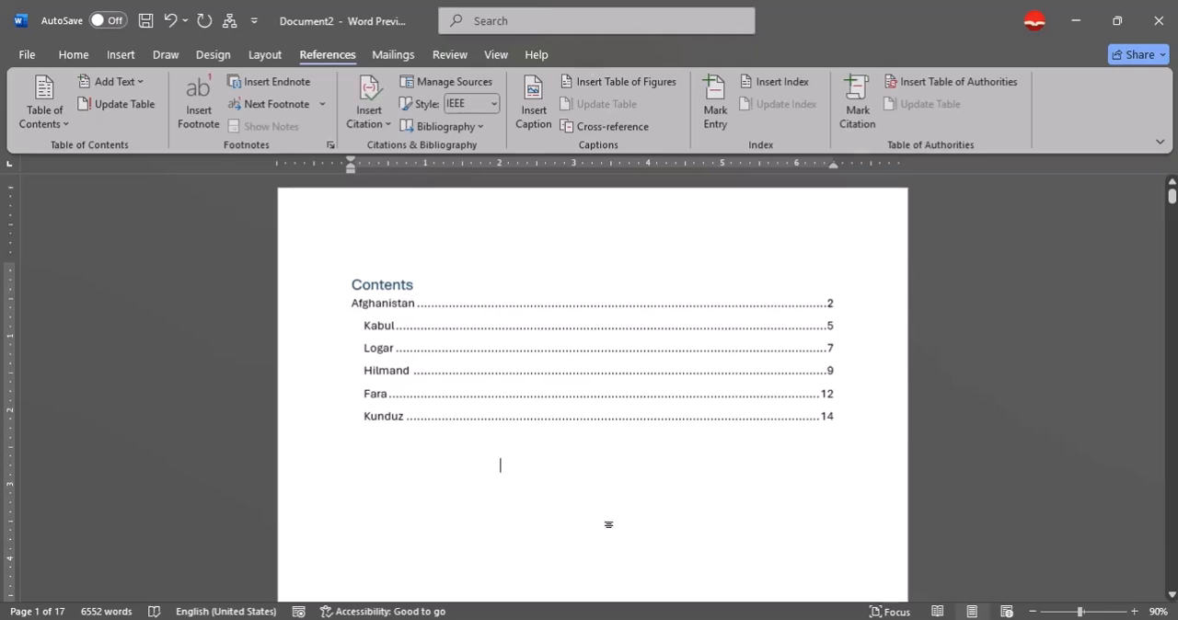
Test the table of contents links by jumping to the "Logar" heading and, from the first page again, to "Kunduz".
{"action": "left_click", "coordinate": [626, 394]}
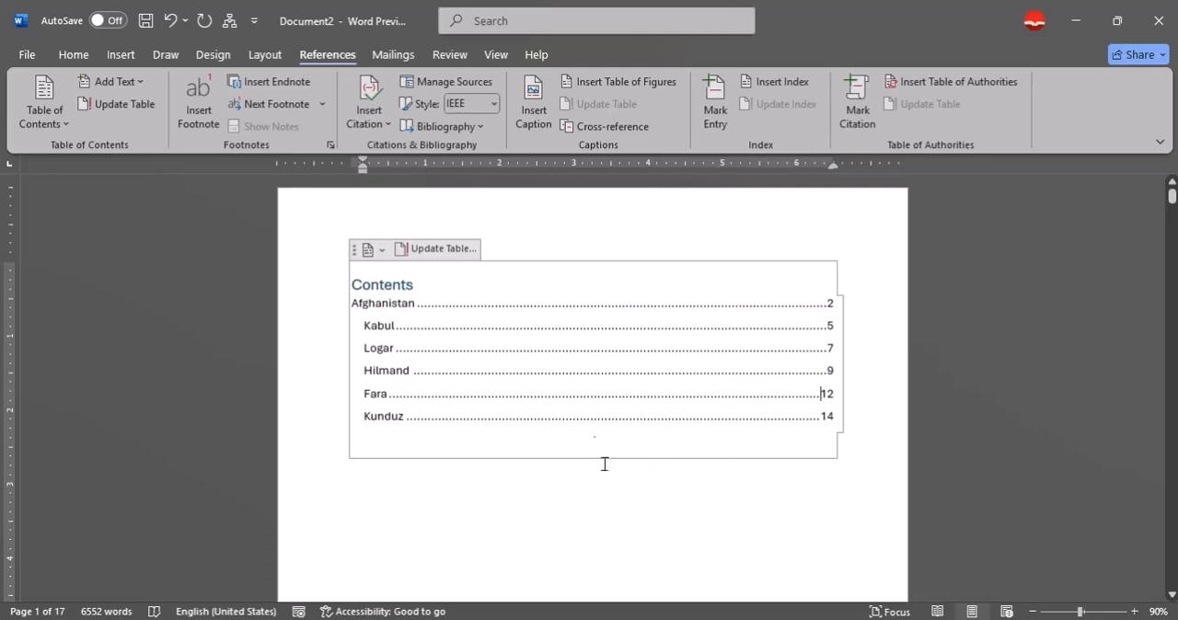
{"action": "left_click", "coordinate": [390, 349], "text": "ctrl"}
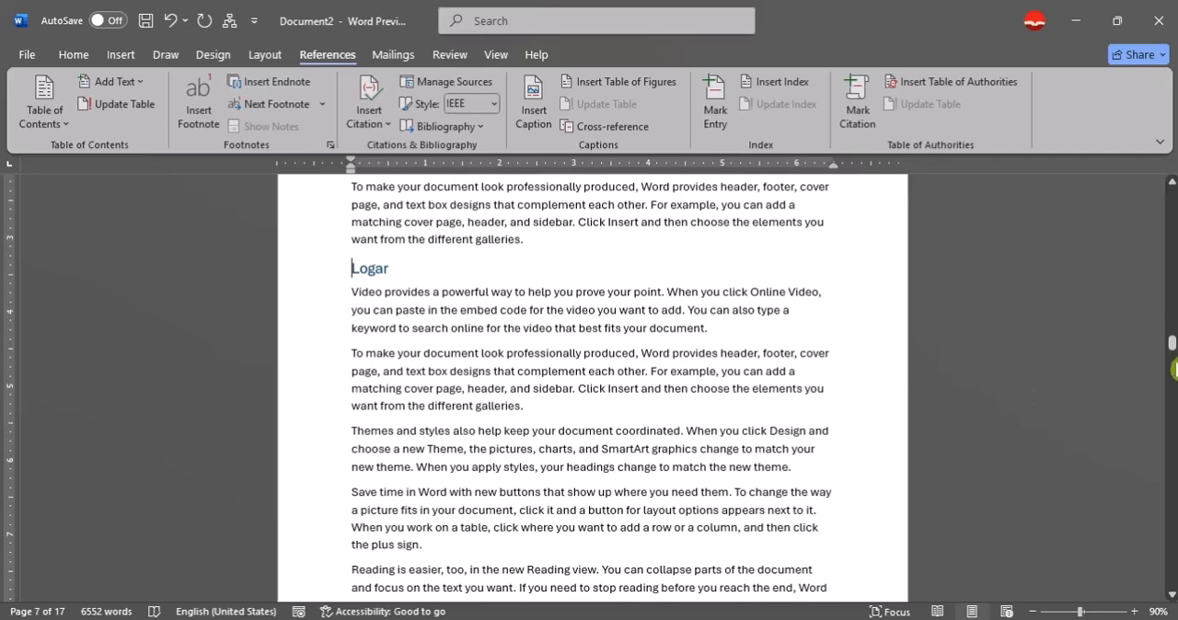
{"action": "left_click_drag", "start_coordinate": [1172, 354], "coordinate": [1161, 169]}
{"action": "left_click", "coordinate": [377, 439]}
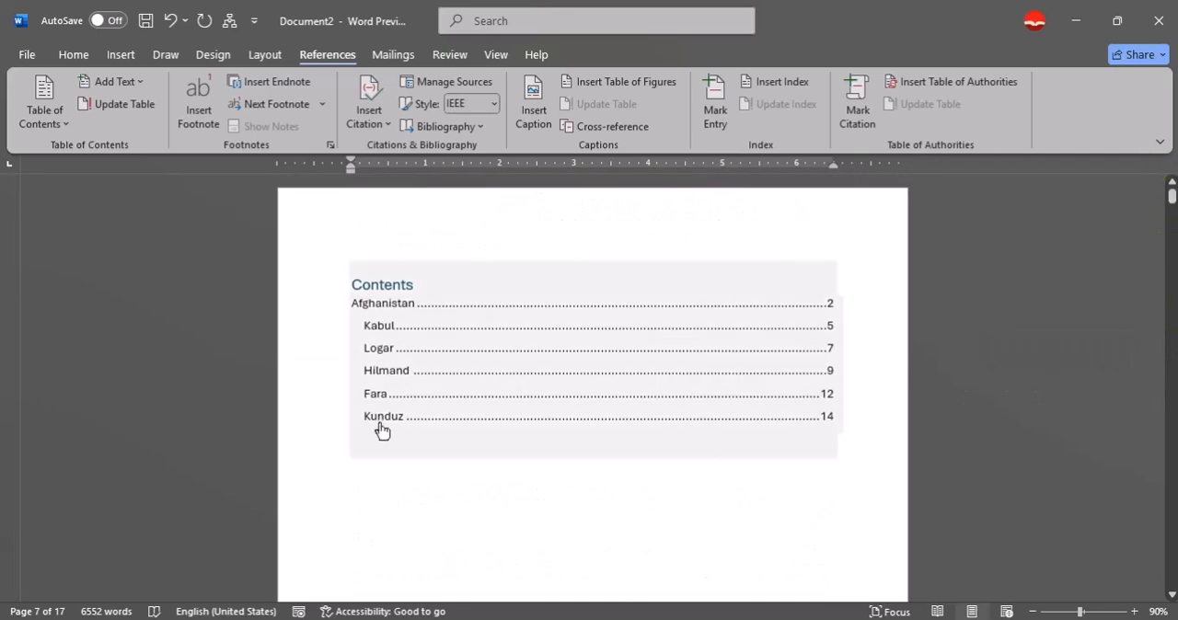
{"action": "left_click", "coordinate": [386, 420], "text": "ctrl"}
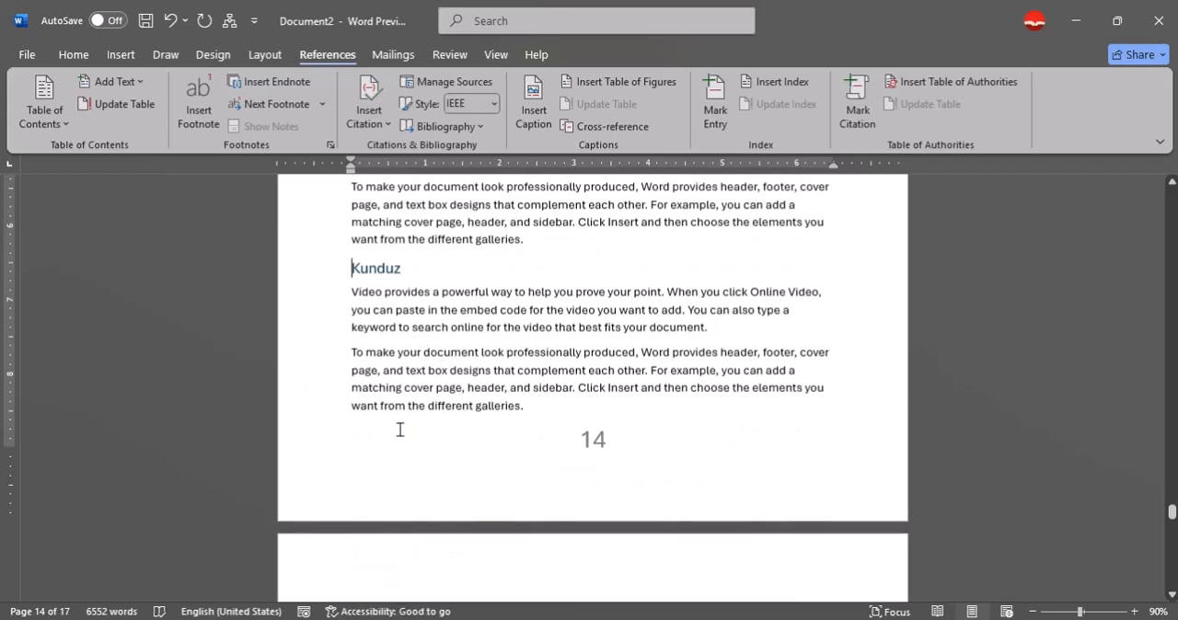
Publish the document to the Desktop as Contents.pdf and test the Hilmand link in the opened PDF before closing it.
{"action": "key", "text": "alt"}
{"action": "key", "text": "f"}
{"action": "key", "text": "t"}
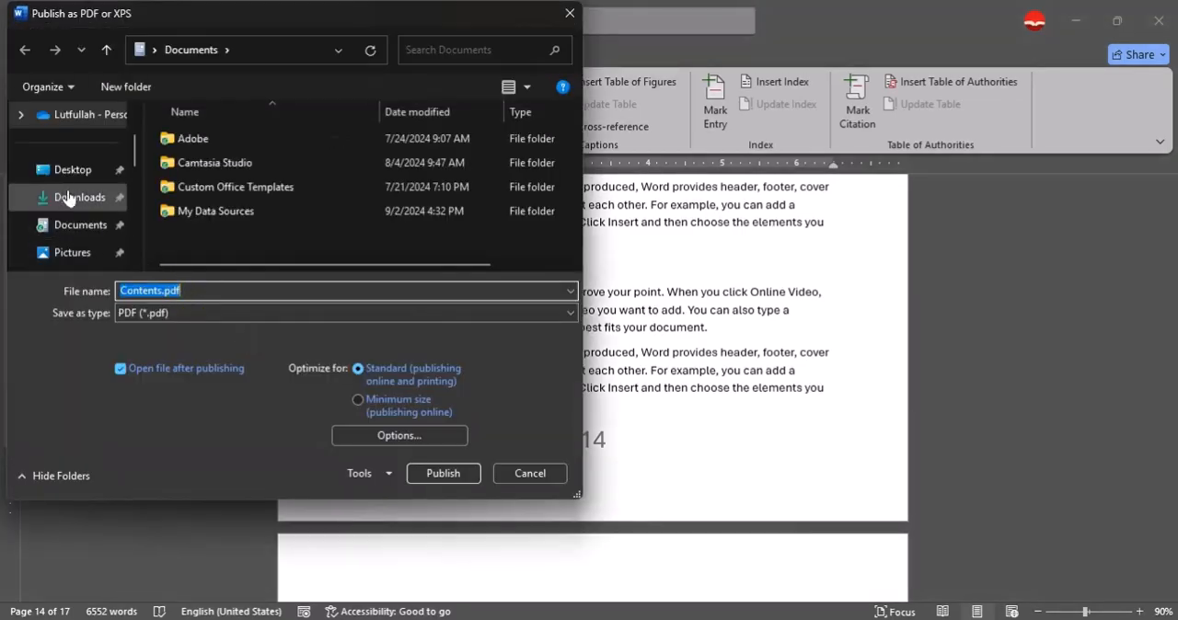
{"action": "left_click", "coordinate": [74, 170]}
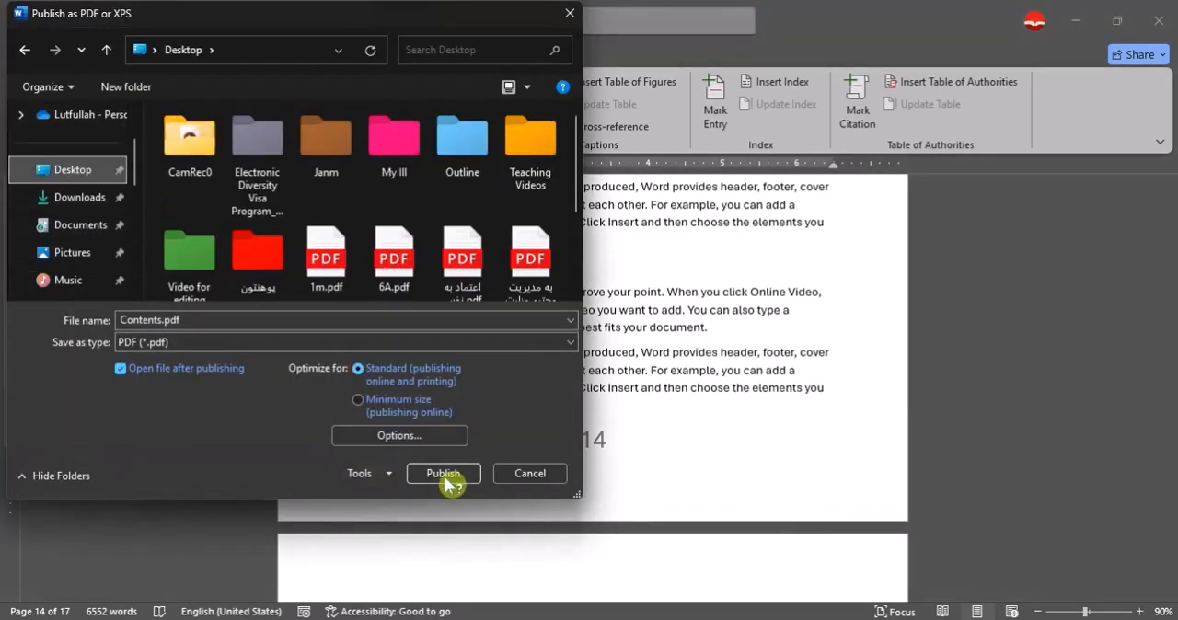
{"action": "left_click", "coordinate": [445, 474]}
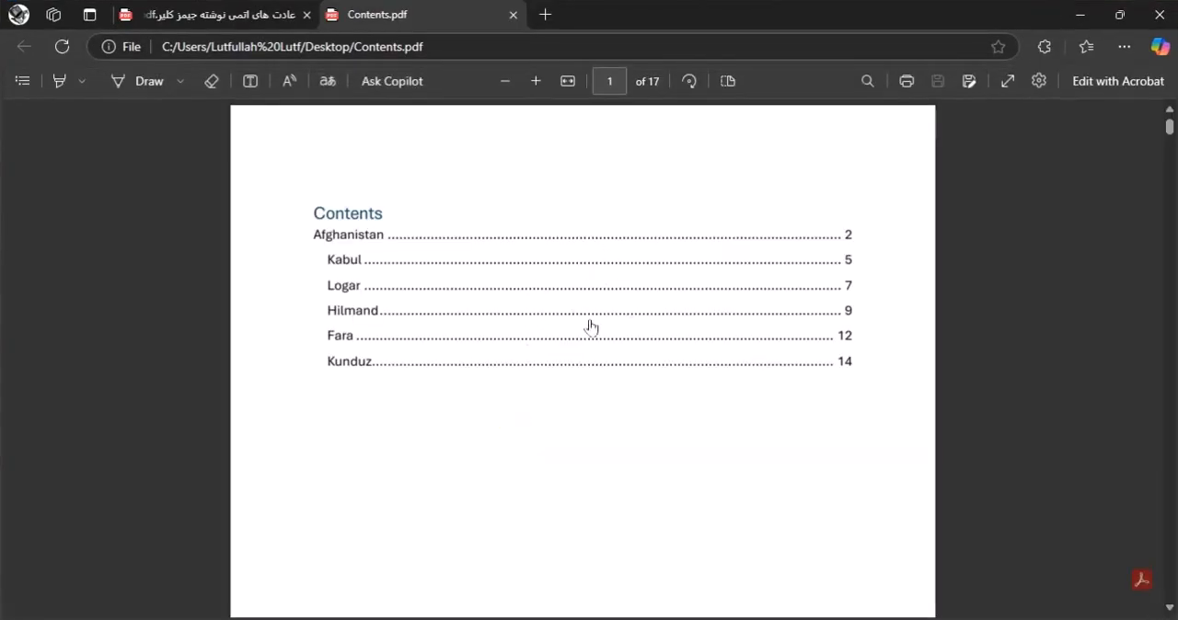
{"action": "left_click", "coordinate": [361, 313]}
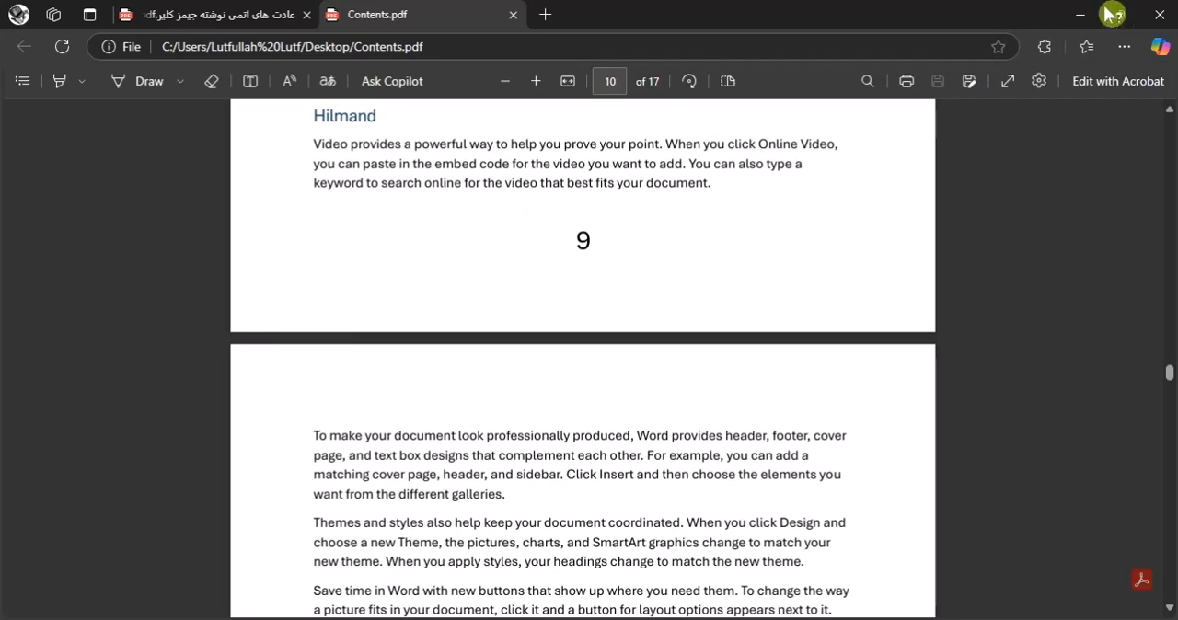
{"action": "left_click", "coordinate": [1158, 14]}
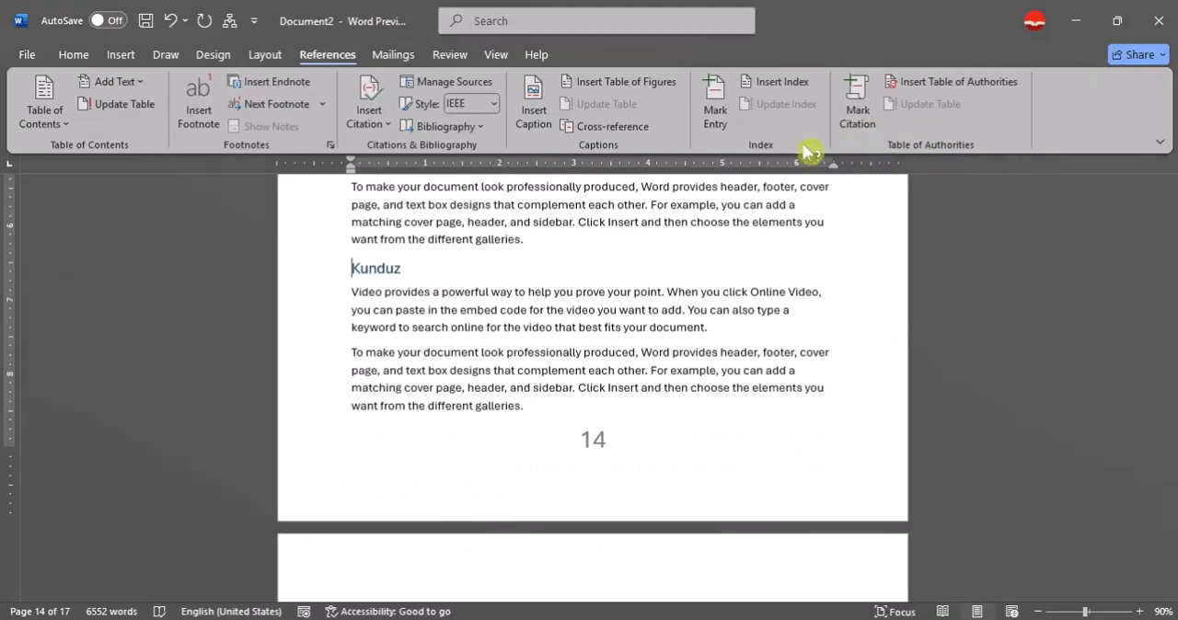
Review the table of contents on the first page and the body pages that follow under the Afghanistan heading.
{"action": "left_click", "coordinate": [87, 59]}
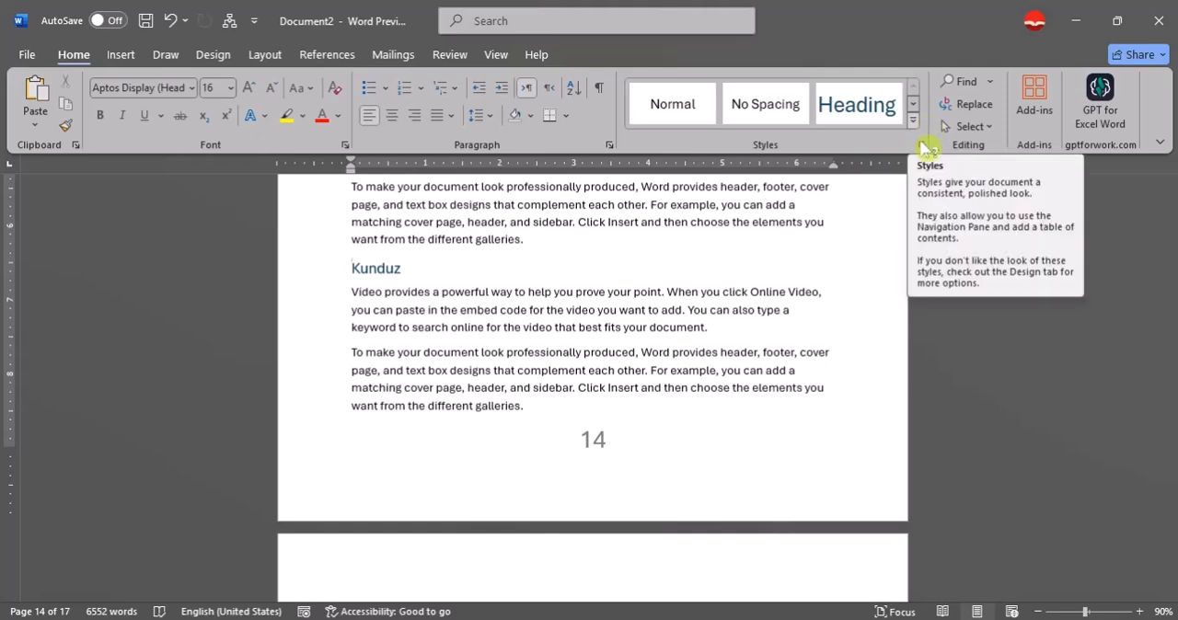
{"action": "scroll", "coordinate": [649, 310], "scroll_direction": "up", "scroll_amount": 2}
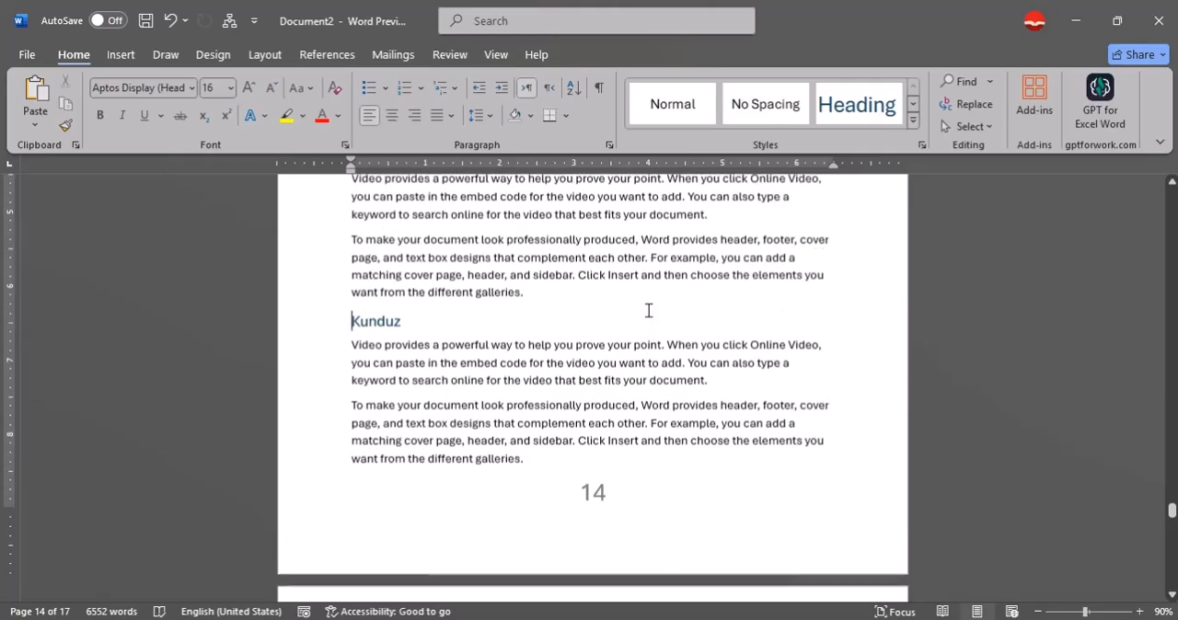
{"action": "left_click_drag", "start_coordinate": [1173, 515], "coordinate": [1171, 196]}
{"action": "scroll", "coordinate": [553, 461], "scroll_direction": "down", "scroll_amount": 10}
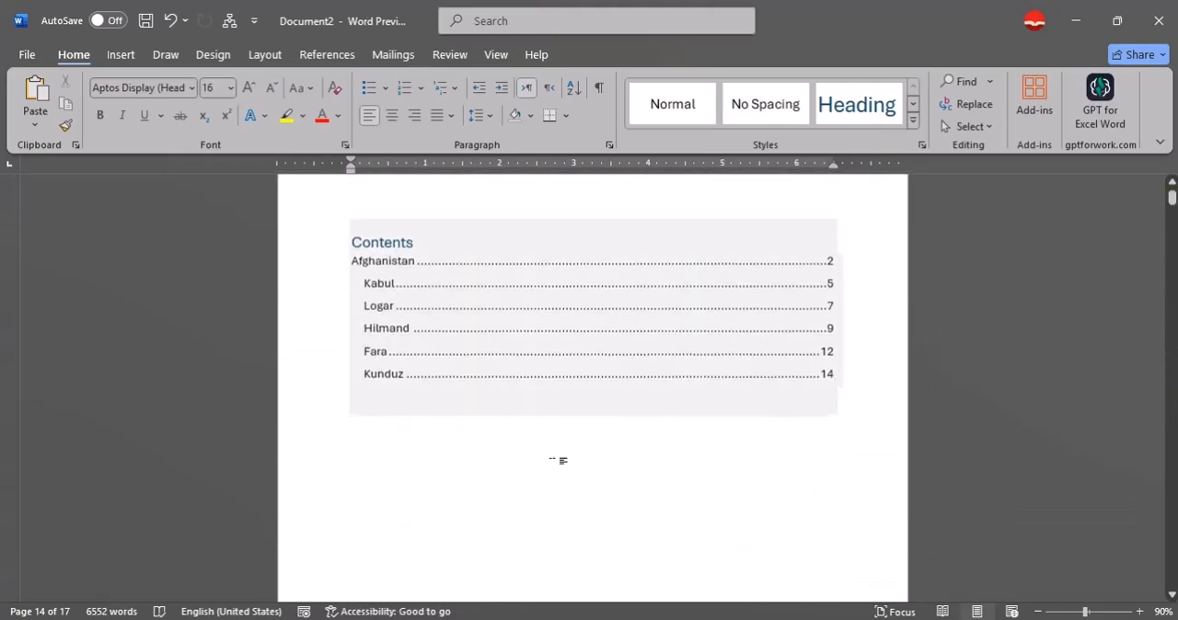
{"action": "scroll", "coordinate": [463, 390], "scroll_direction": "down", "scroll_amount": 15}
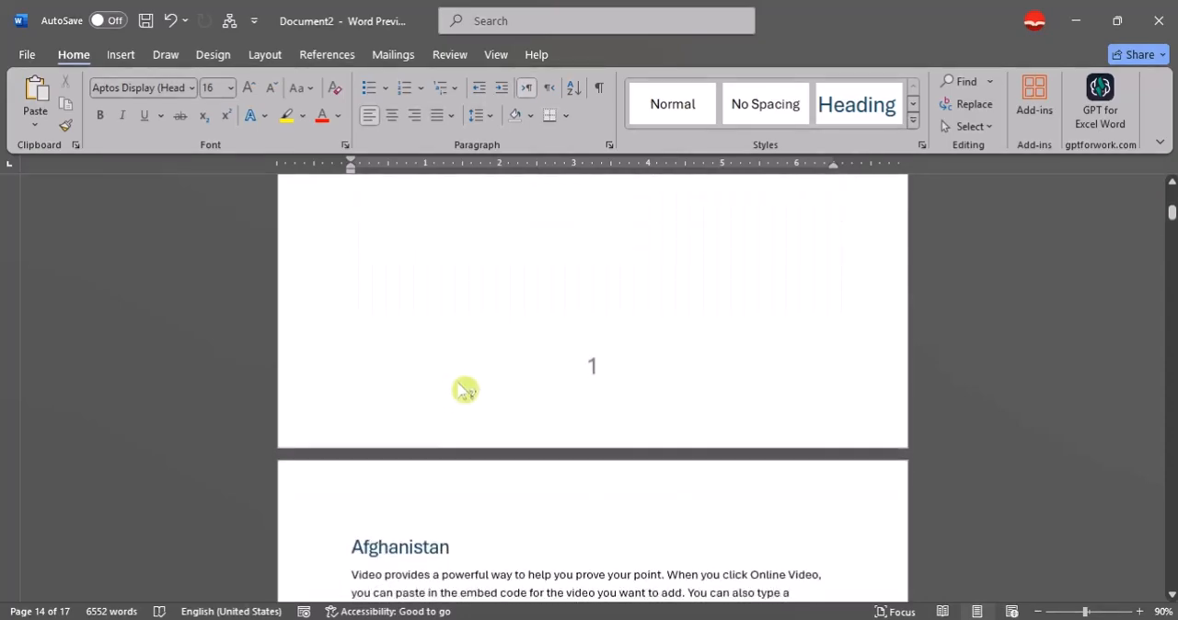
{"action": "scroll", "coordinate": [491, 390], "scroll_direction": "down", "scroll_amount": 12}
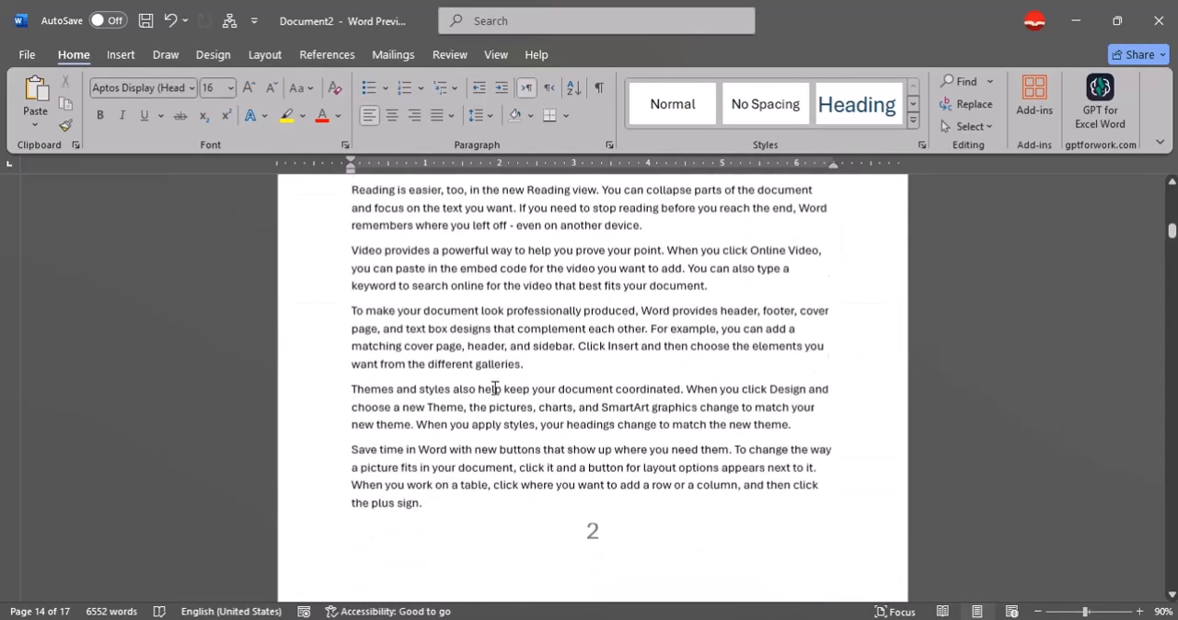
{"action": "scroll", "coordinate": [488, 375], "scroll_direction": "down", "scroll_amount": 4}
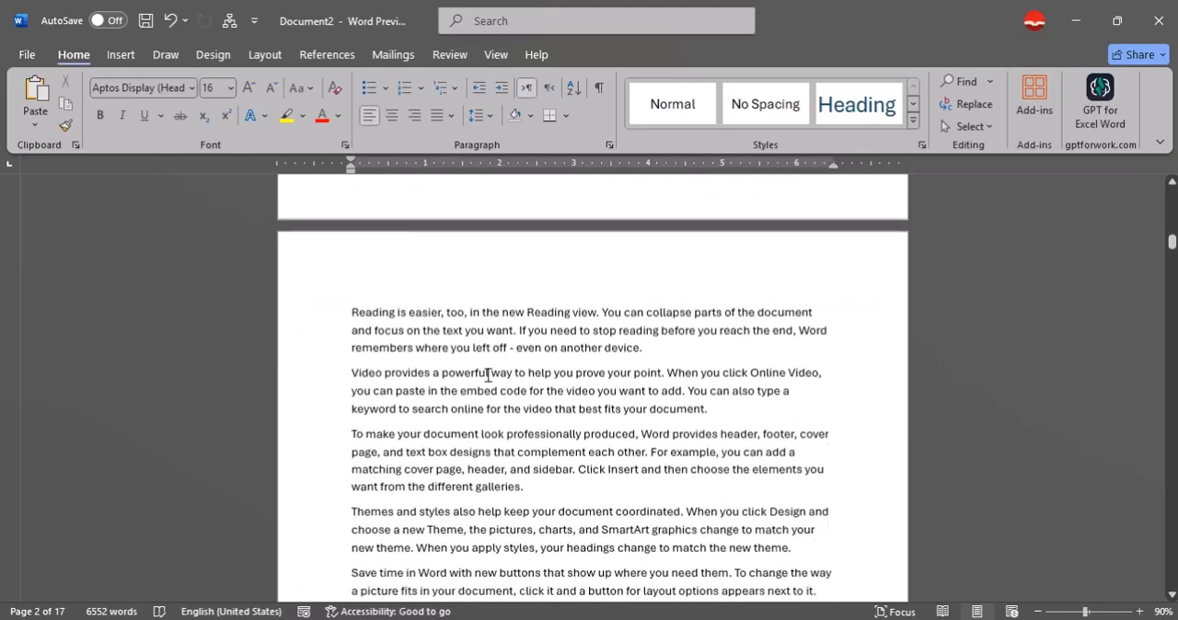
{"action": "scroll", "coordinate": [487, 376], "scroll_direction": "up", "scroll_amount": 5}
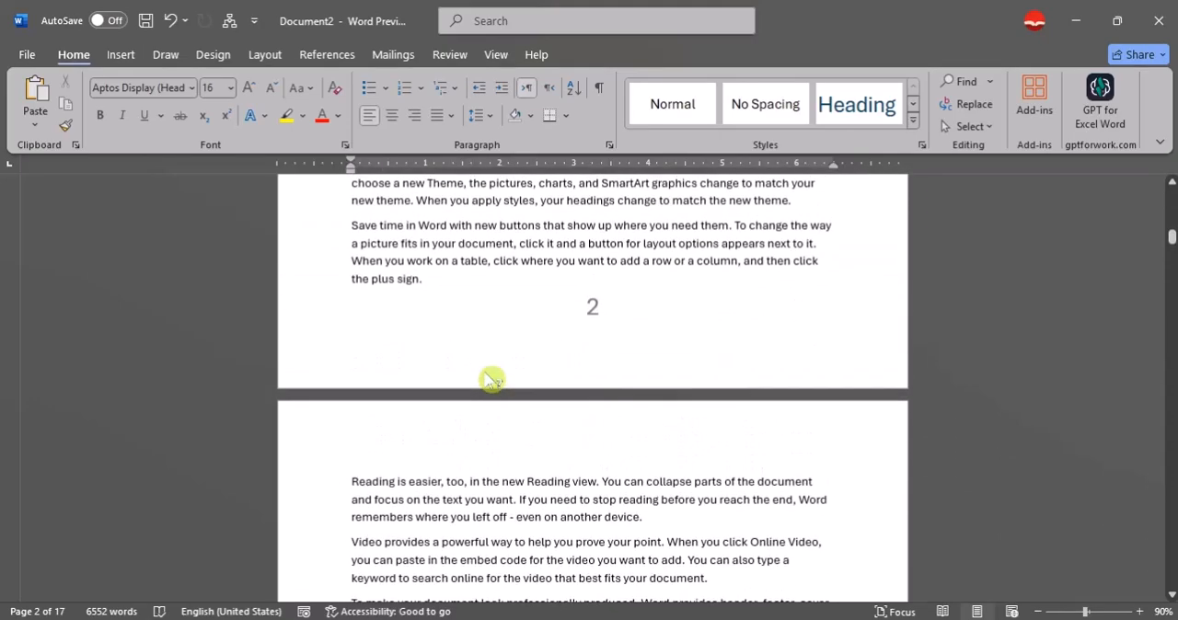
Find the Kabul heading in the document body by searching for "kabu".
{"action": "key", "text": "ctrl+f"}
{"action": "type", "text": "hilka"}
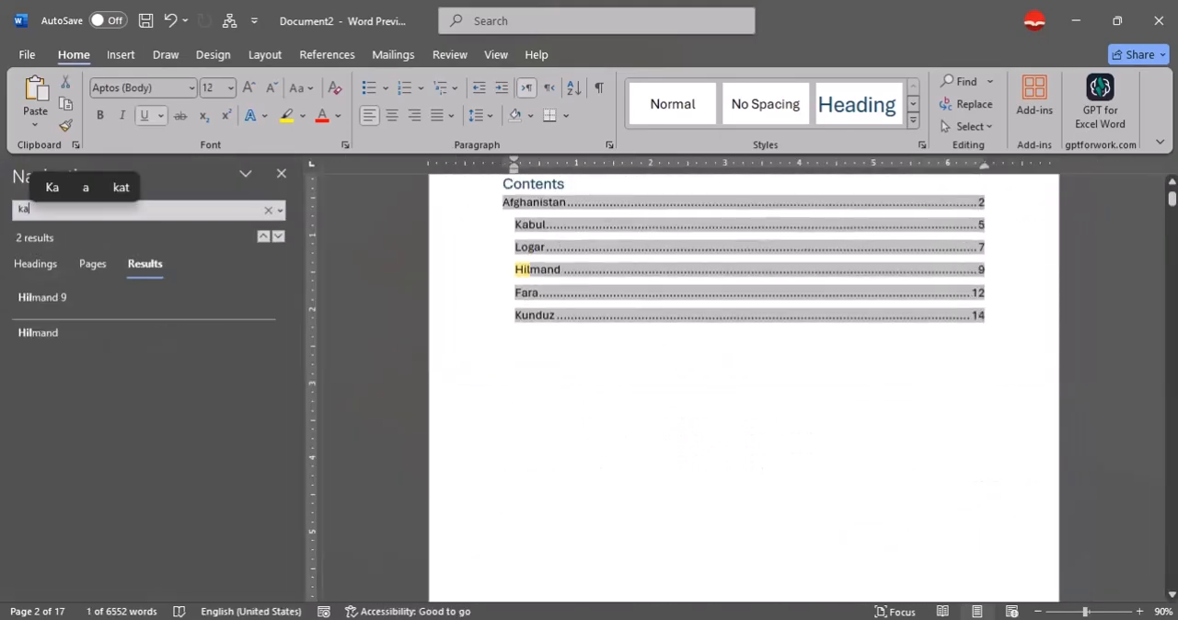
{"action": "type", "text": "bu"}
{"action": "key", "text": "Return"}
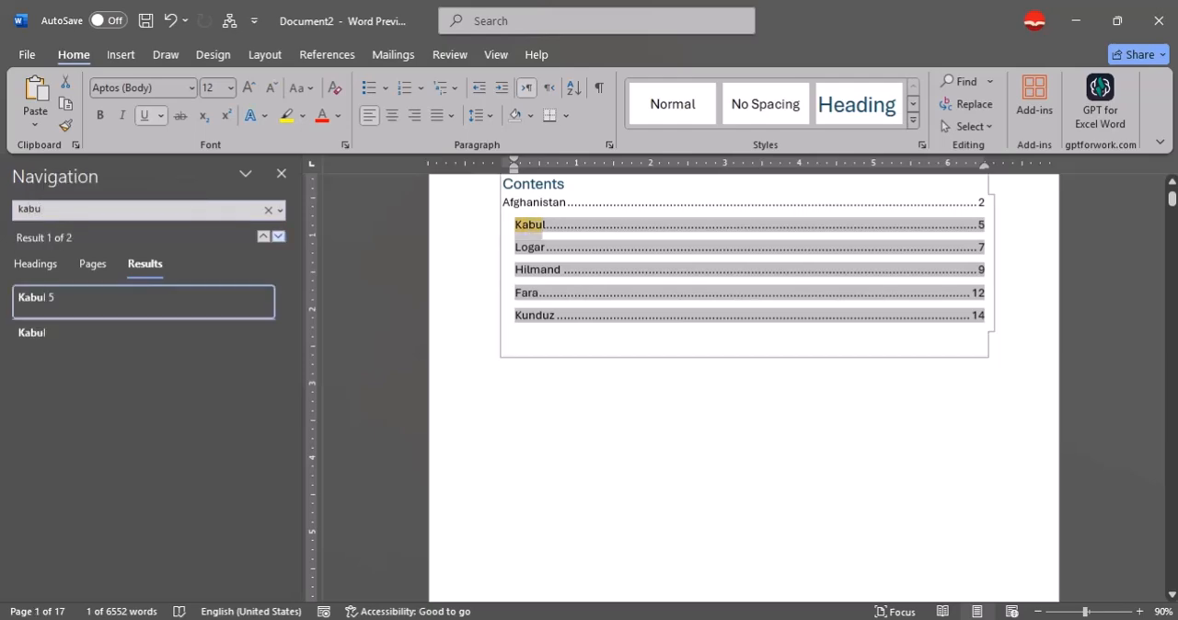
{"action": "left_click", "coordinate": [85, 339]}
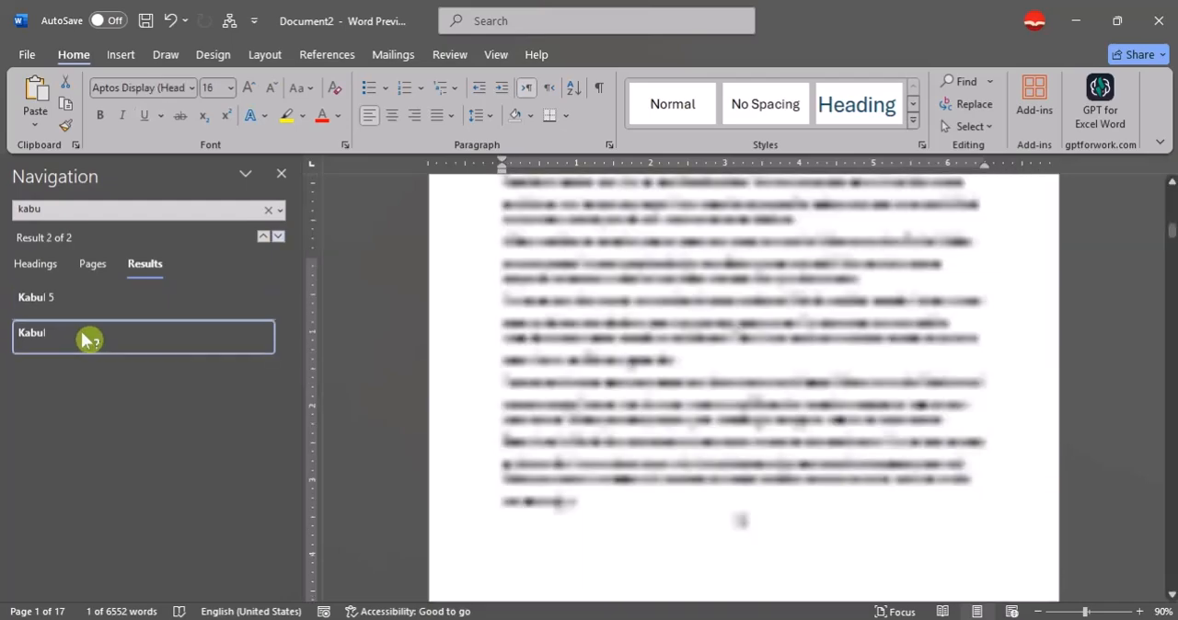
{"action": "left_click", "coordinate": [611, 371]}
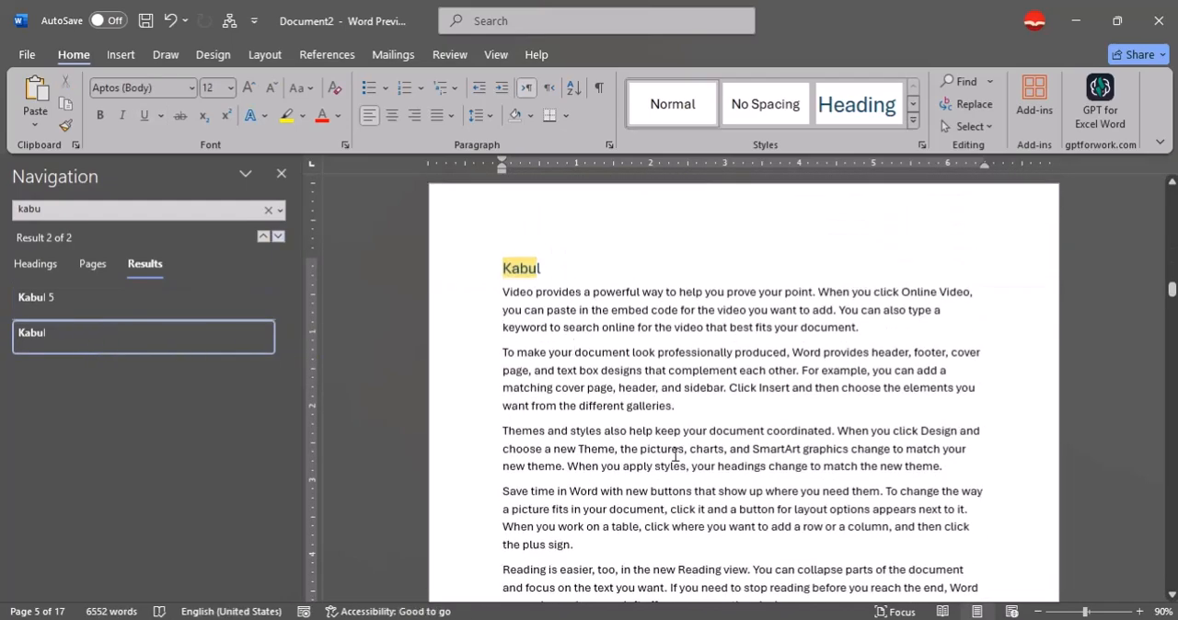
Add a "Charasyab" subheading in Heading 3 style after the first "Save time in Word" paragraph of the Kabul section.
{"action": "scroll", "coordinate": [676, 455], "scroll_direction": "down", "scroll_amount": 3}
{"action": "left_click", "coordinate": [595, 389]}
{"action": "key", "text": "Return"}
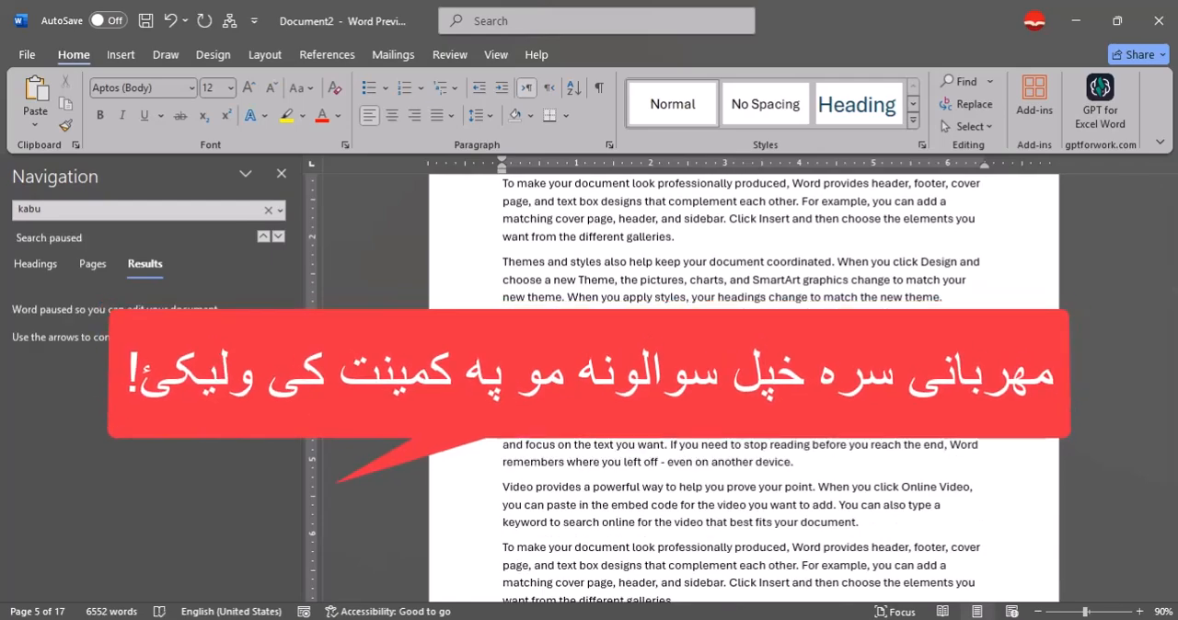
{"action": "type", "text": "Char"}
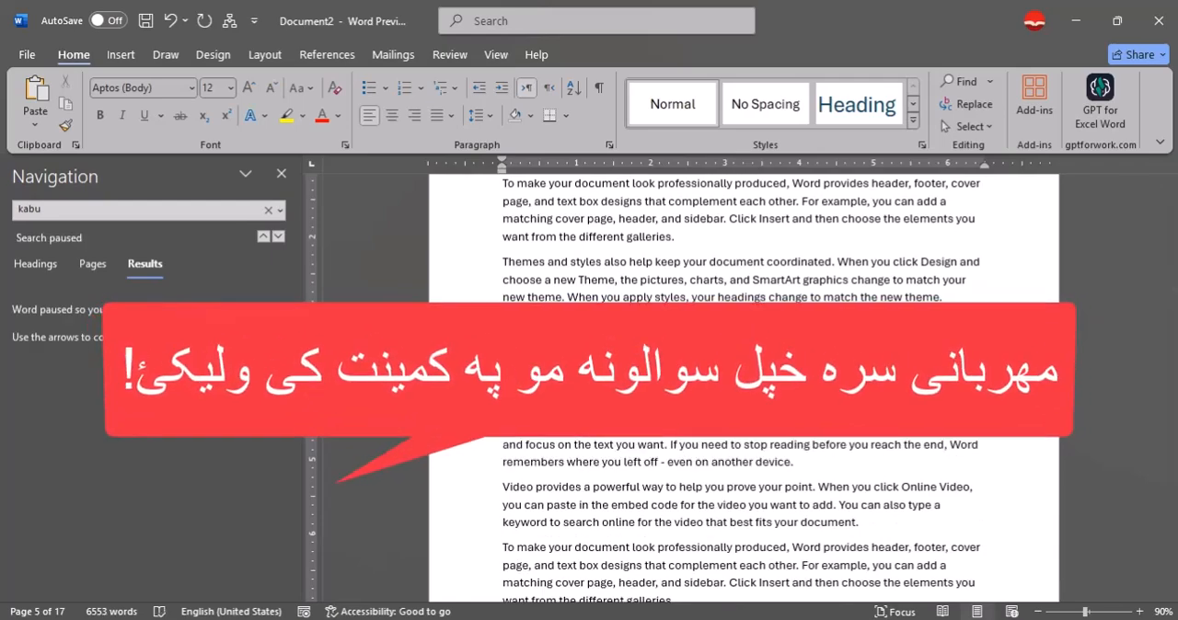
{"action": "type", "text": "a"}
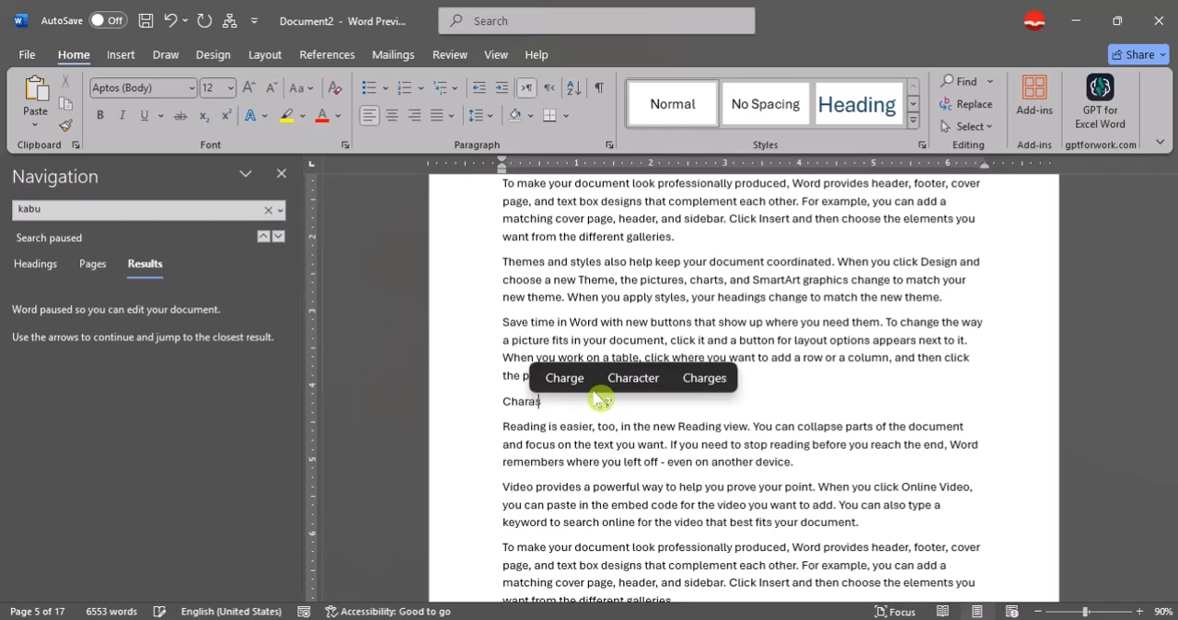
{"action": "type", "text": "syab"}
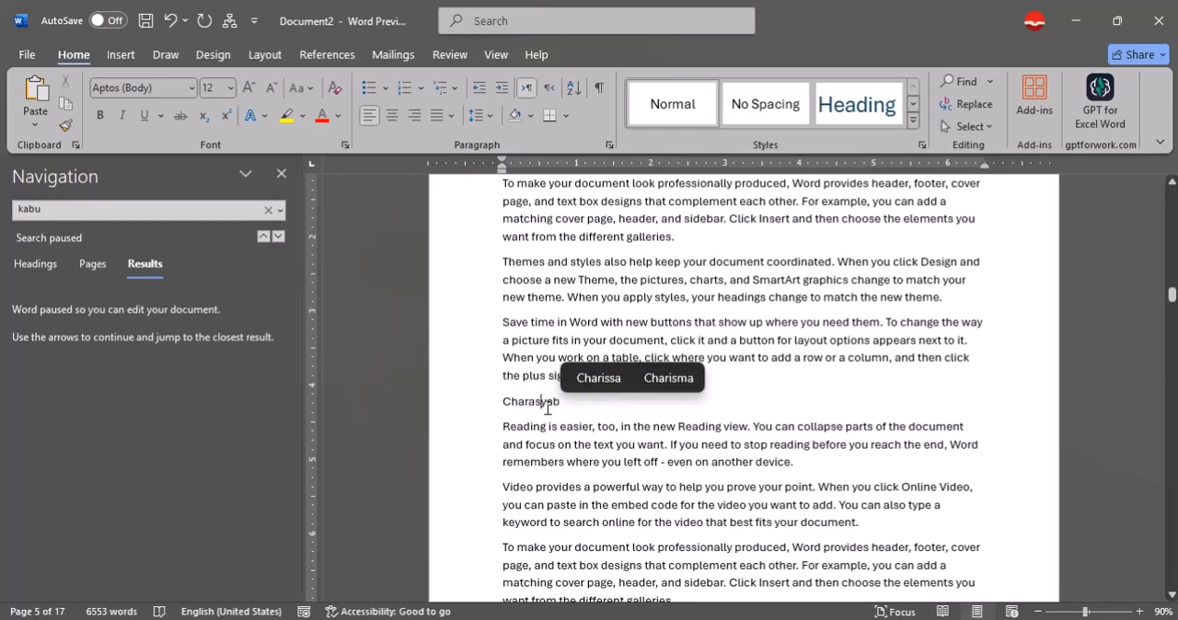
{"action": "left_click", "coordinate": [546, 405]}
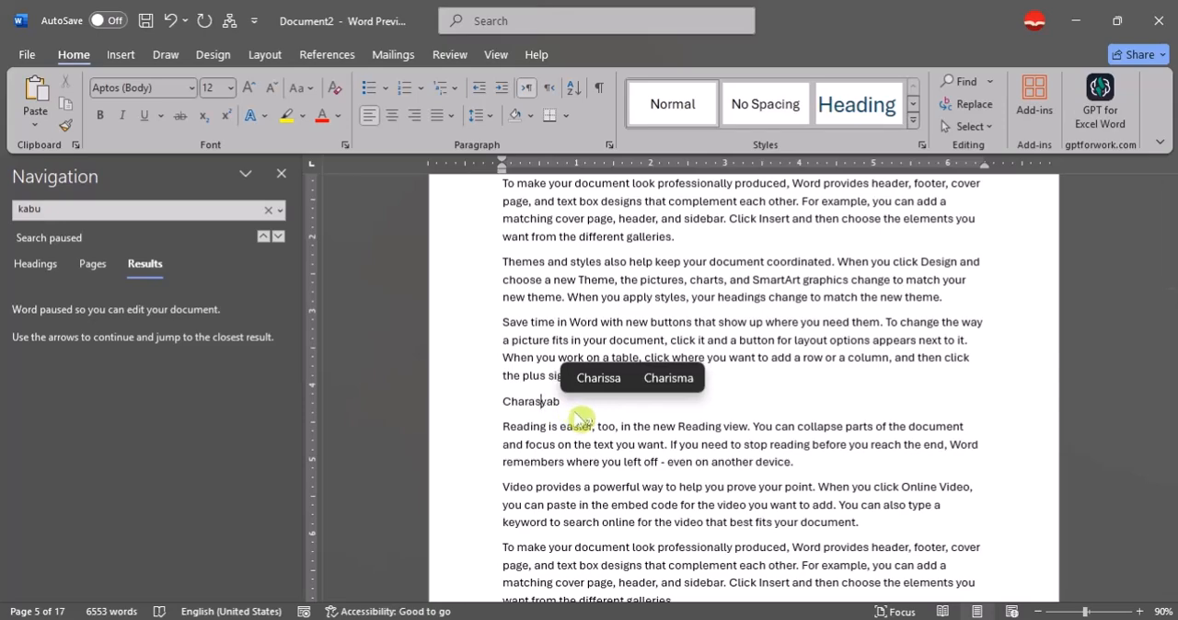
{"action": "left_click", "coordinate": [913, 104]}
{"action": "left_click", "coordinate": [766, 103]}
{"action": "left_click", "coordinate": [645, 467]}
Add a "Musahi" subheading in Heading 3 style after a "Video provides" paragraph on page 6.
{"action": "scroll", "coordinate": [645, 468], "scroll_direction": "down", "scroll_amount": 5}
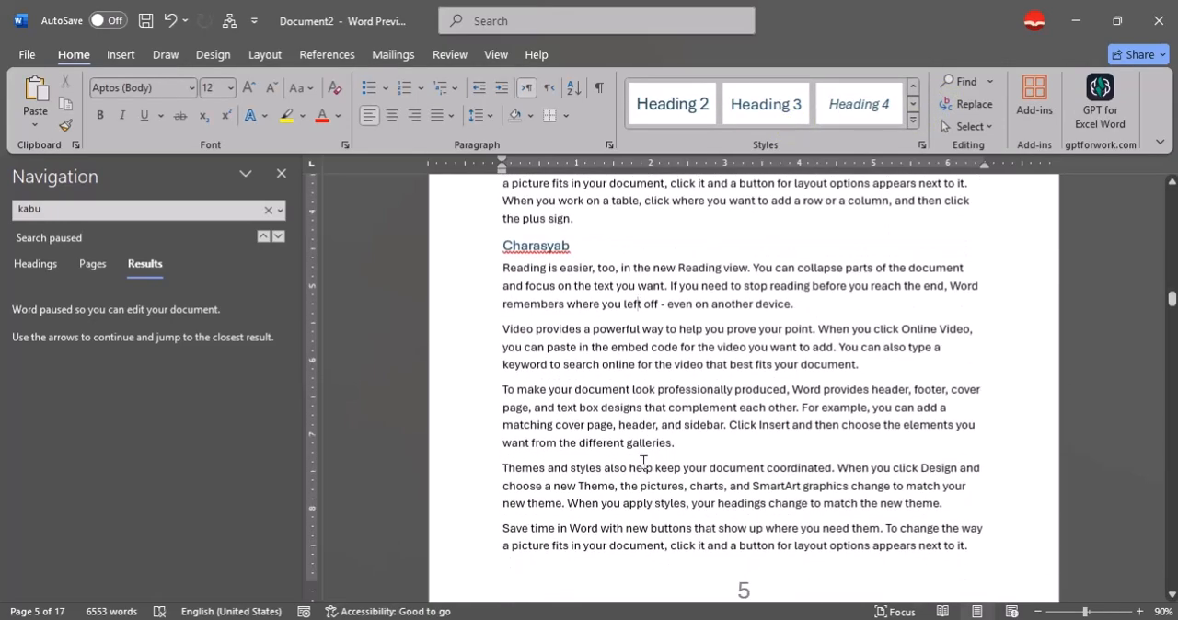
{"action": "scroll", "coordinate": [647, 467], "scroll_direction": "down", "scroll_amount": 8}
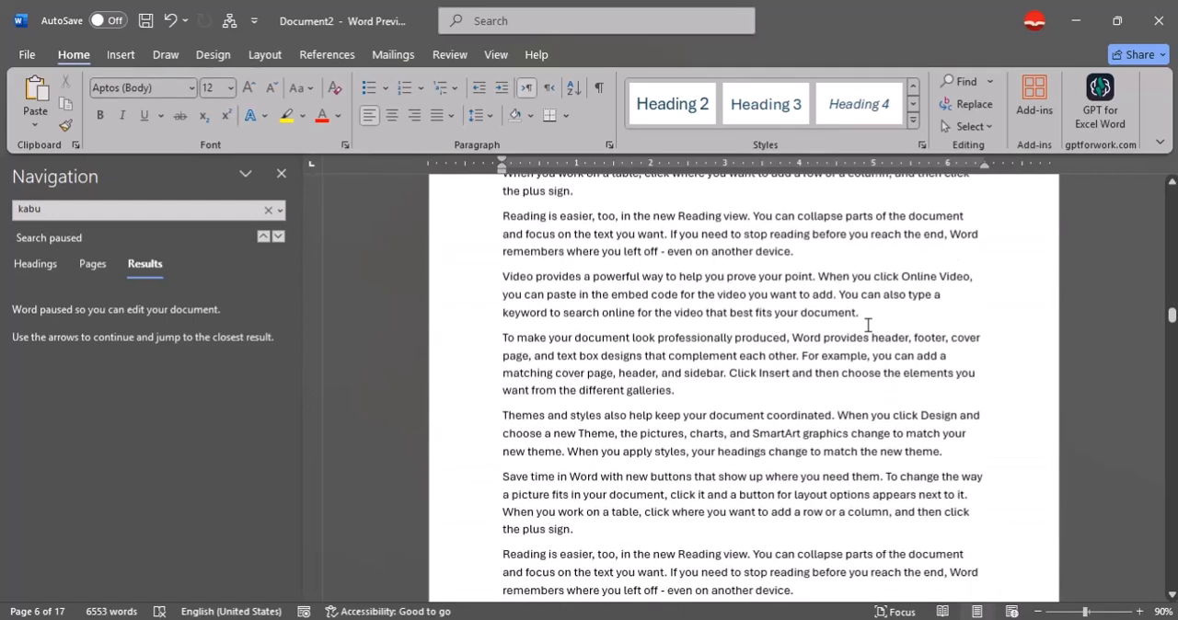
{"action": "left_click", "coordinate": [883, 321]}
{"action": "key", "text": "Return"}
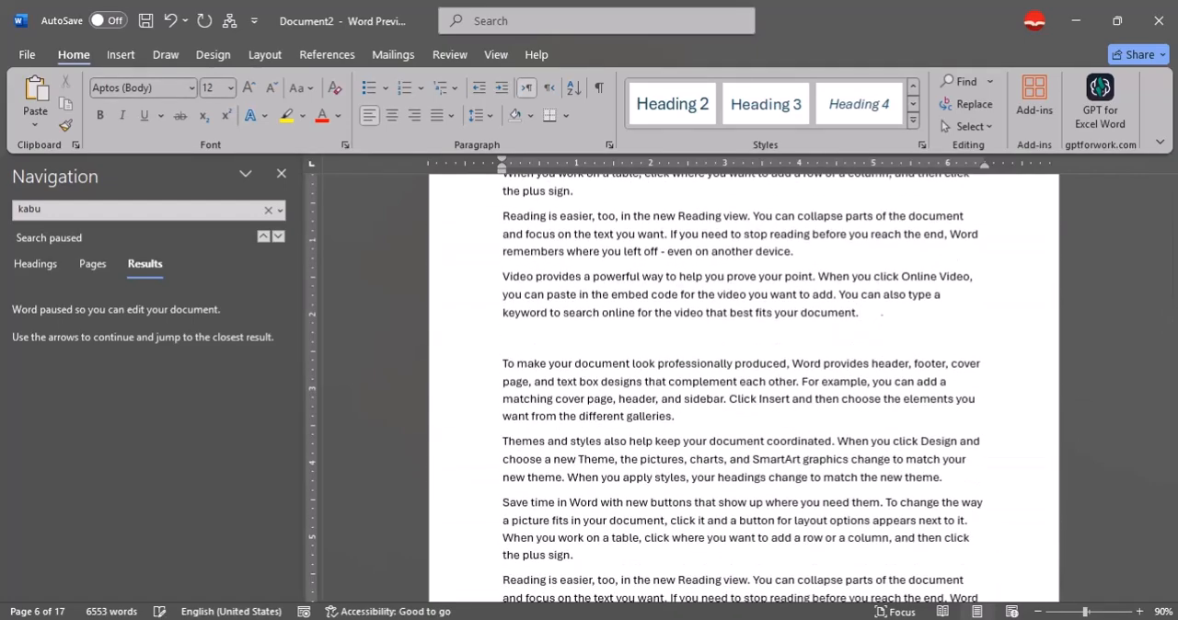
{"action": "type", "text": "M"}
{"action": "type", "text": "usahi"}
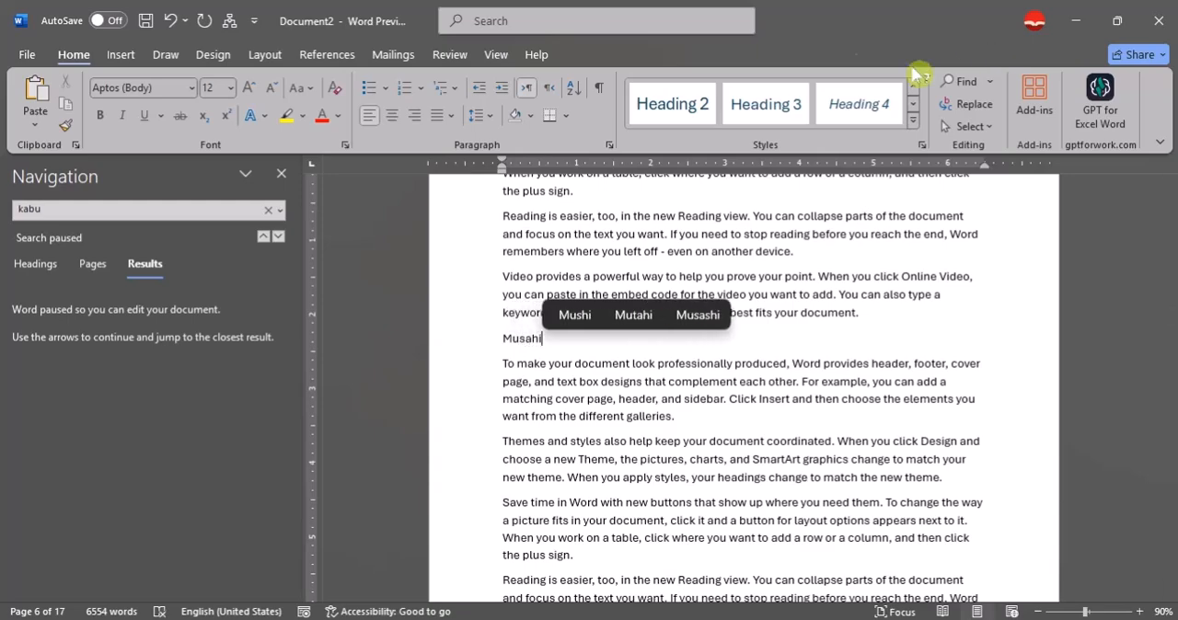
{"action": "left_click", "coordinate": [766, 103]}
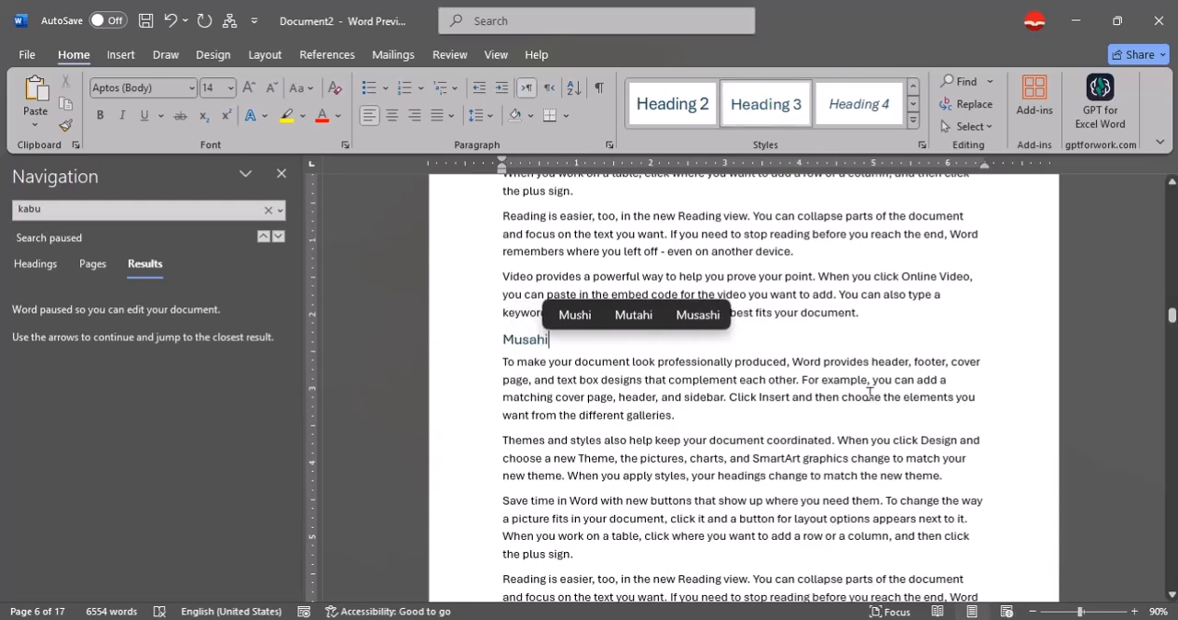
Add a "Mohammad Agha" district subheading in Heading 3 style after the first "Reading is easier" paragraph on page 8.
{"action": "scroll", "coordinate": [869, 393], "scroll_direction": "down", "scroll_amount": 10}
{"action": "scroll", "coordinate": [869, 393], "scroll_direction": "down", "scroll_amount": 5}
{"action": "scroll", "coordinate": [811, 398], "scroll_direction": "down", "scroll_amount": 5}
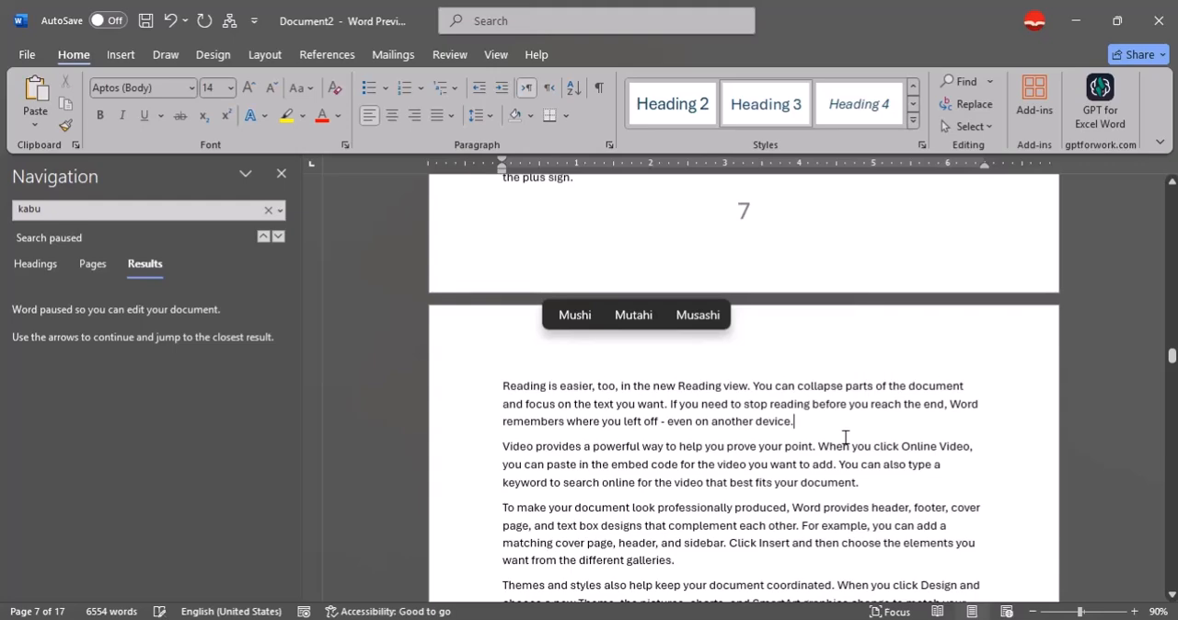
{"action": "key", "text": "Return"}
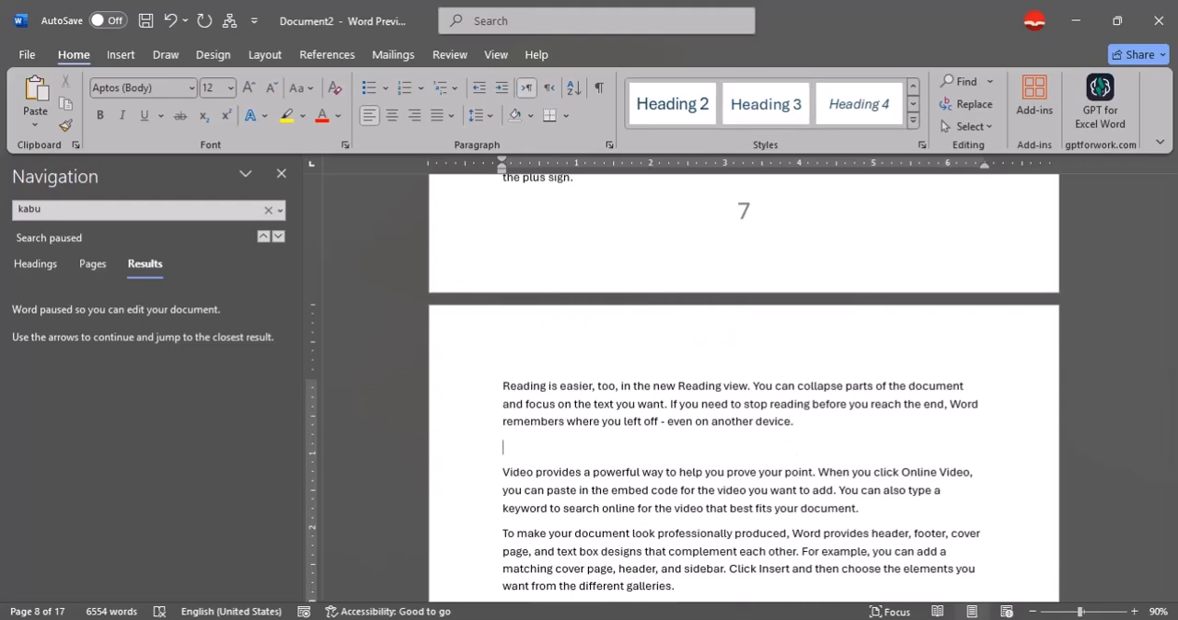
{"action": "type", "text": "Moh"}
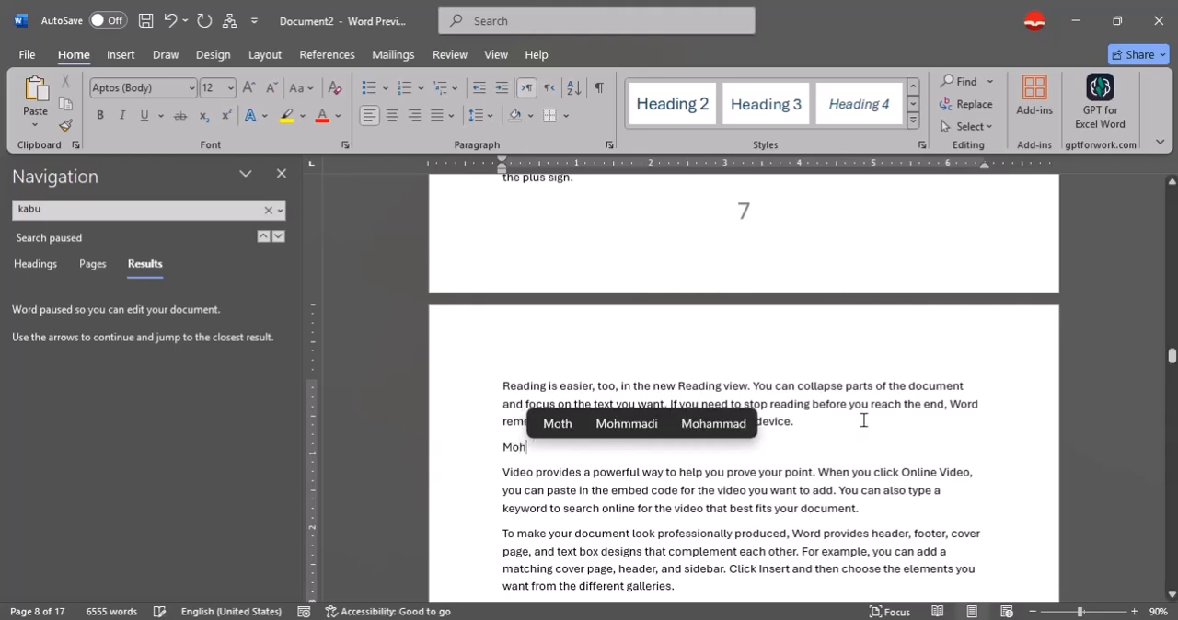
{"action": "type", "text": "ammad "}
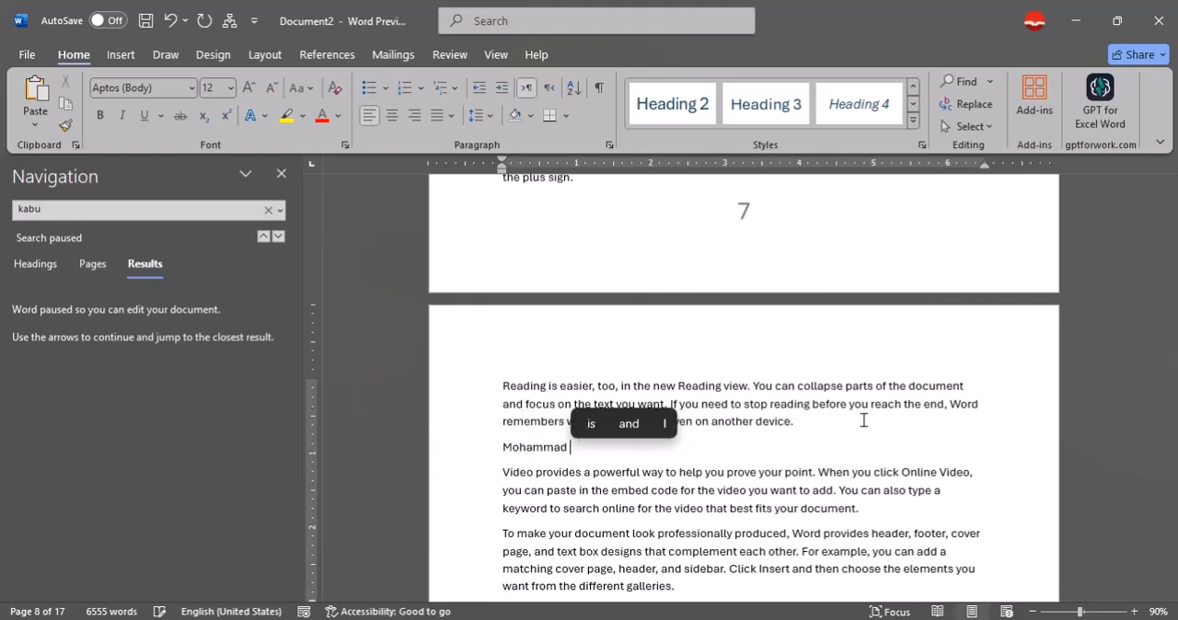
{"action": "type", "text": "Agha"}
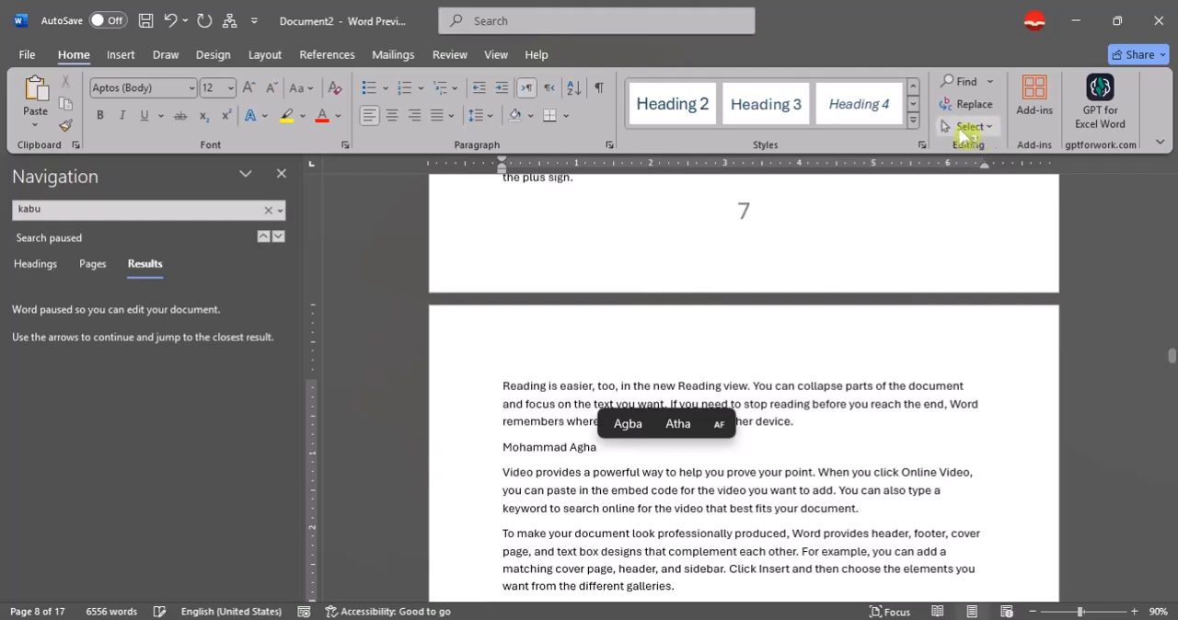
{"action": "left_click", "coordinate": [768, 110]}
Add a "Khoshi" subheading in Heading 3 style after the "Reading is easier" paragraph near the start of page 9.
{"action": "scroll", "coordinate": [795, 433], "scroll_direction": "down", "scroll_amount": 5}
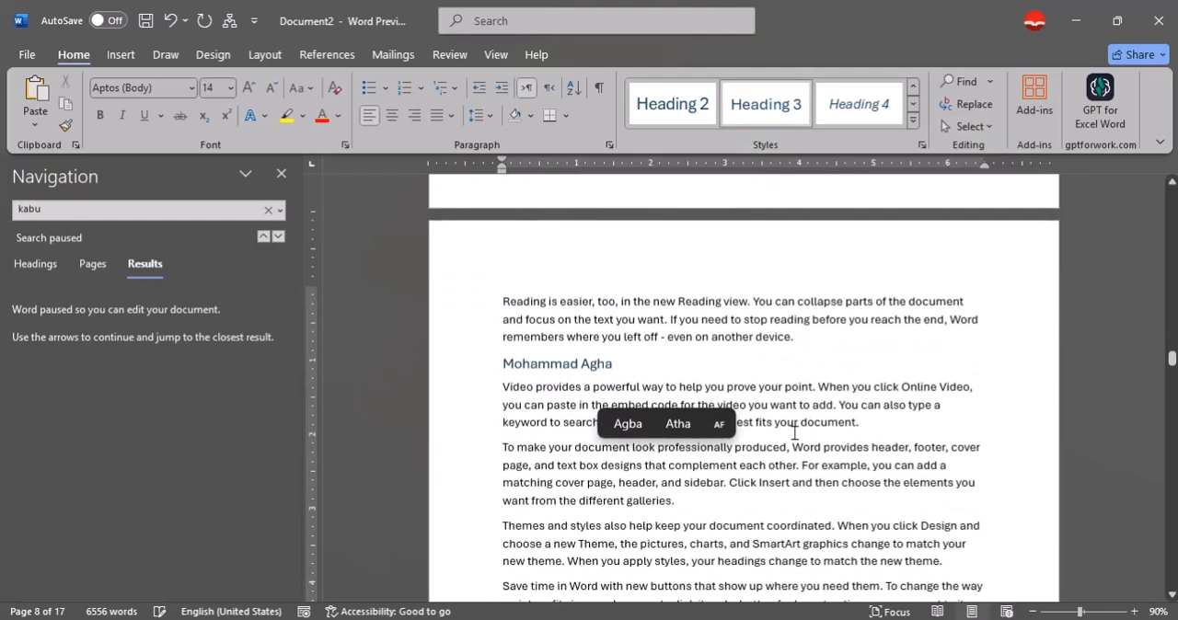
{"action": "scroll", "coordinate": [795, 433], "scroll_direction": "down", "scroll_amount": 6}
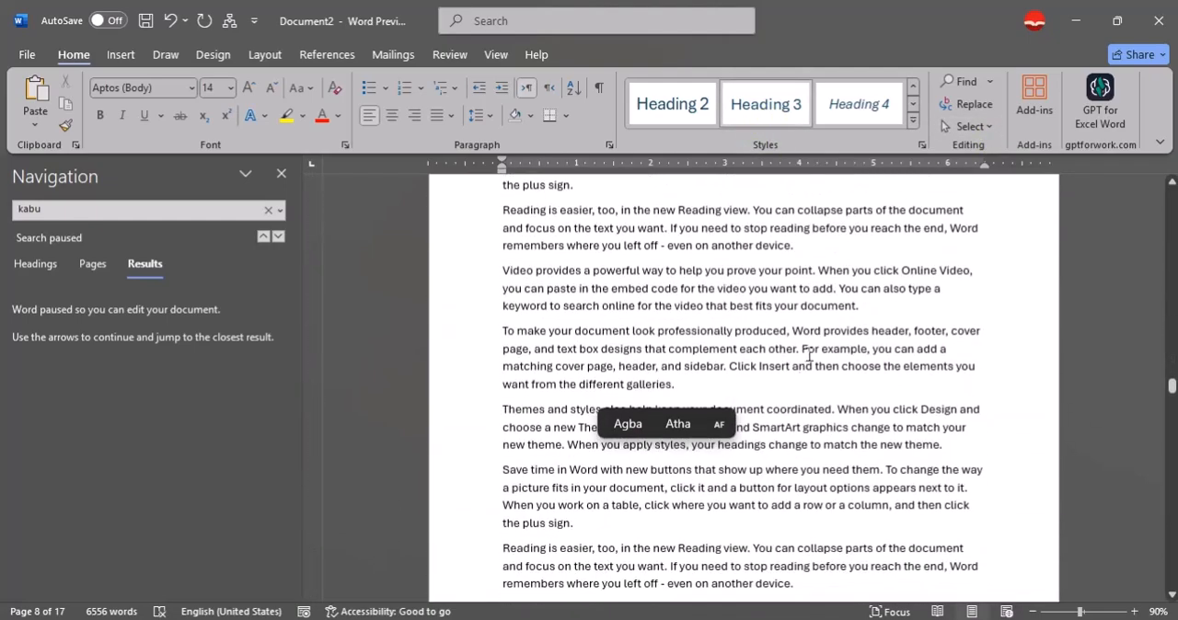
{"action": "left_click", "coordinate": [828, 258]}
{"action": "key", "text": "Return"}
{"action": "type", "text": "Khos"}
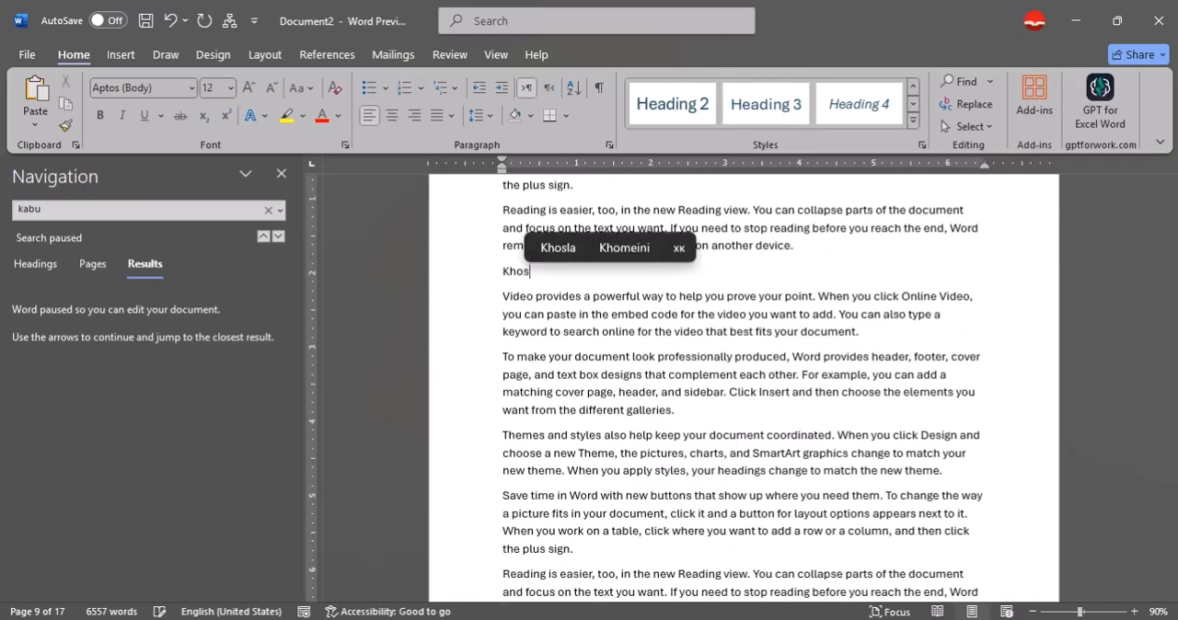
{"action": "type", "text": "hi"}
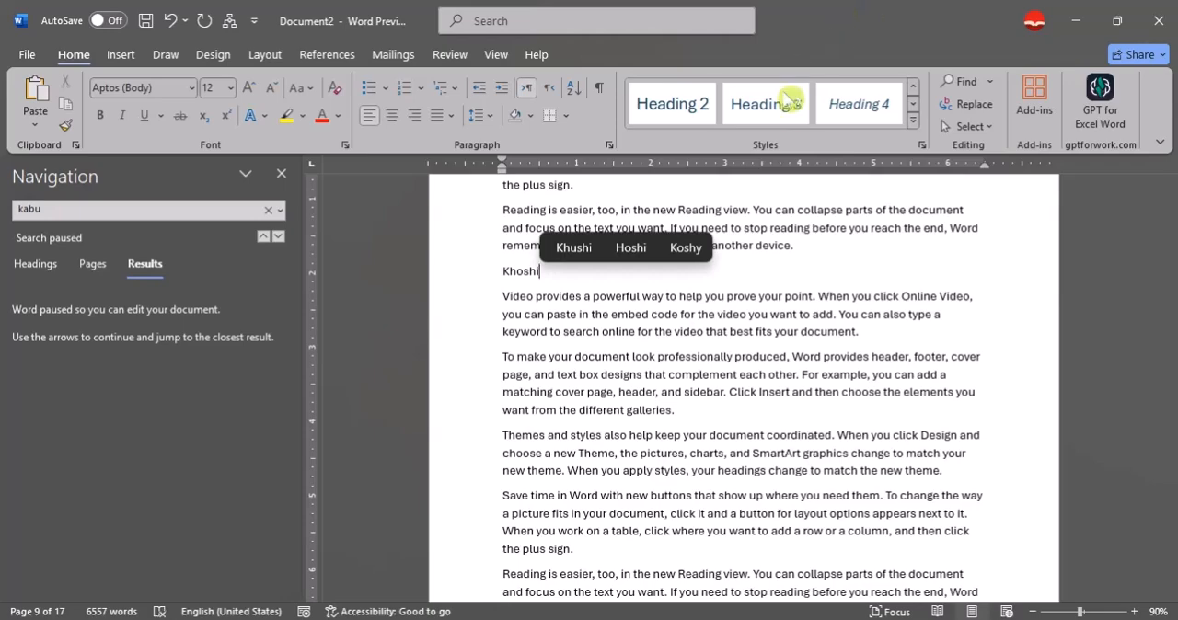
{"action": "left_click", "coordinate": [783, 101]}
Add a "Kajaki" subheading in Heading 3 style after the last "To make your document look" paragraph on page 10 in the Hilmand section.
{"action": "scroll", "coordinate": [741, 352], "scroll_direction": "down", "scroll_amount": 4}
{"action": "scroll", "coordinate": [739, 352], "scroll_direction": "up", "scroll_amount": 5}
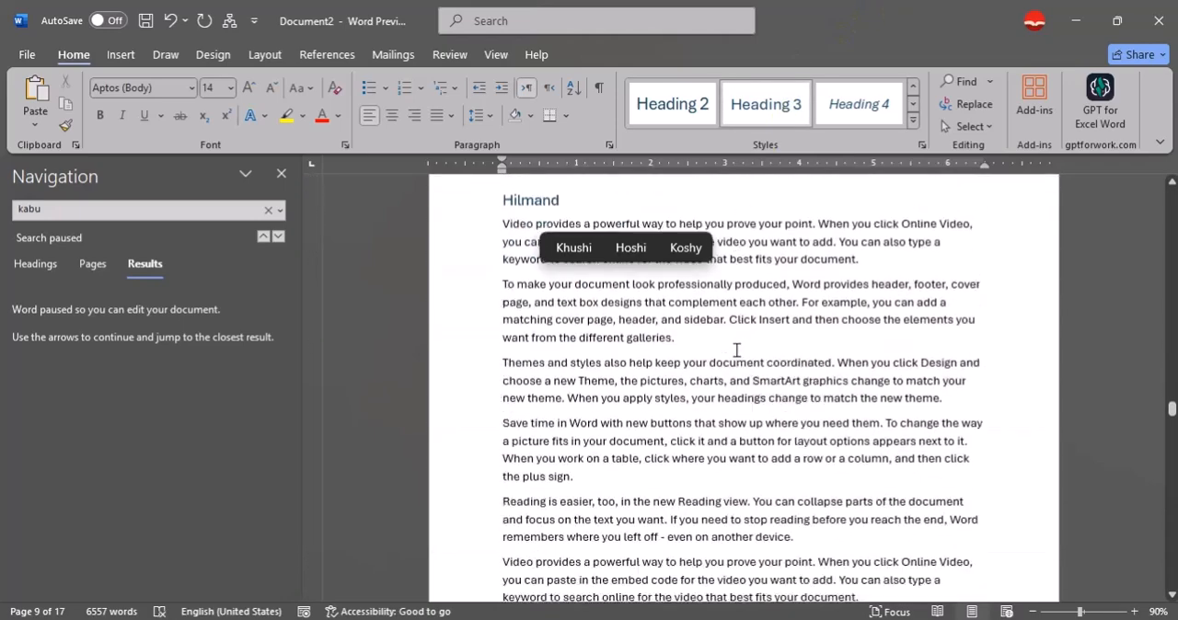
{"action": "scroll", "coordinate": [733, 347], "scroll_direction": "down", "scroll_amount": 3}
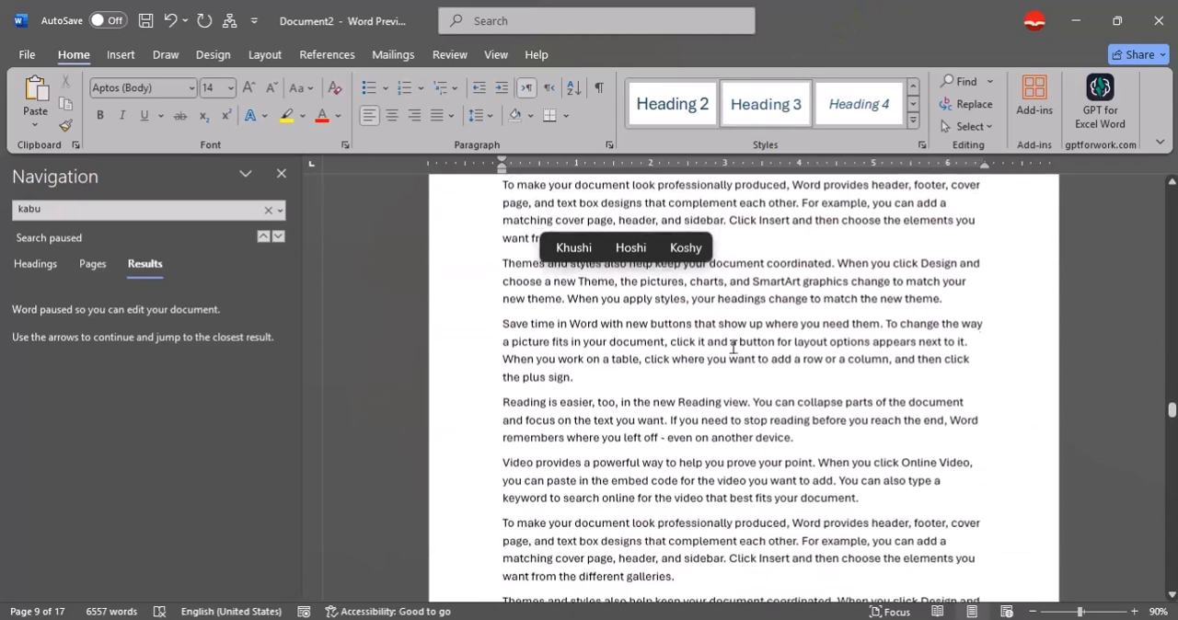
{"action": "left_click", "coordinate": [732, 359]}
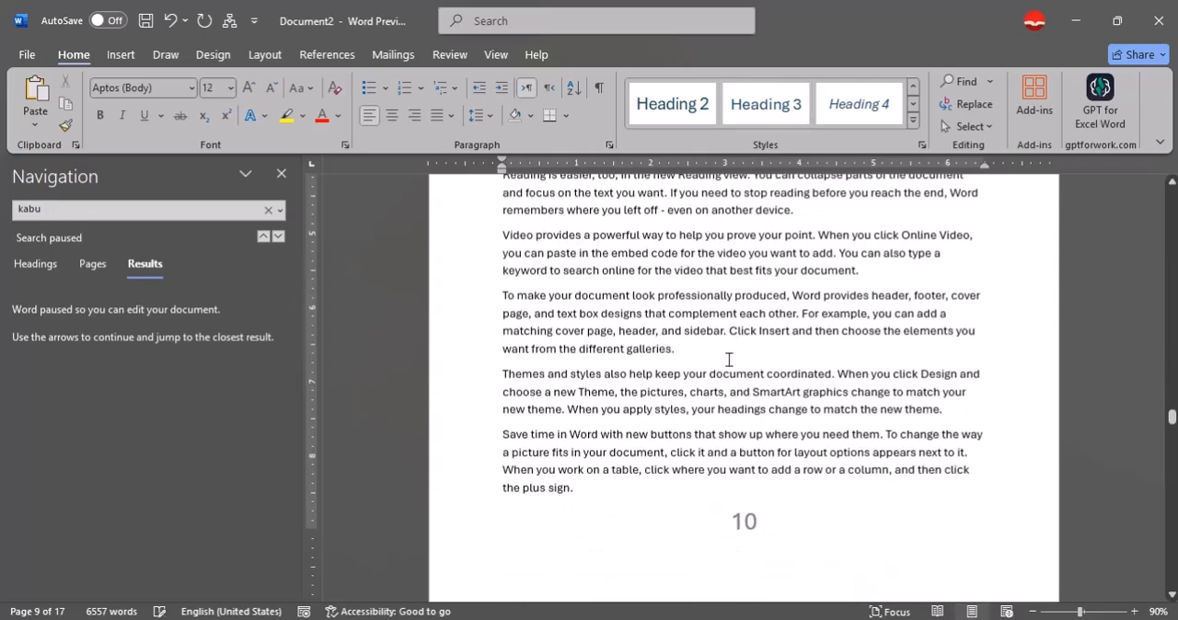
{"action": "key", "text": "Return"}
{"action": "type", "text": "Kajaki"}
{"action": "left_click", "coordinate": [782, 101]}
Add a "Marja" subheading in Heading 3 style after the first "To make your document look" paragraph on page 11.
{"action": "scroll", "coordinate": [711, 382], "scroll_direction": "down", "scroll_amount": 10}
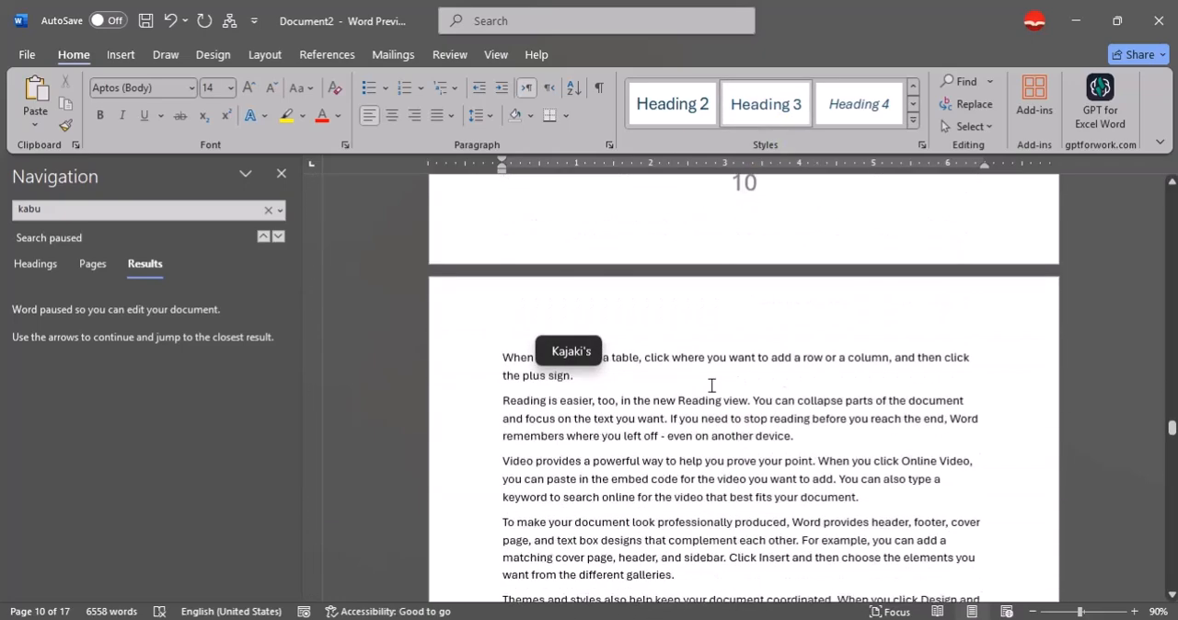
{"action": "left_click", "coordinate": [721, 337]}
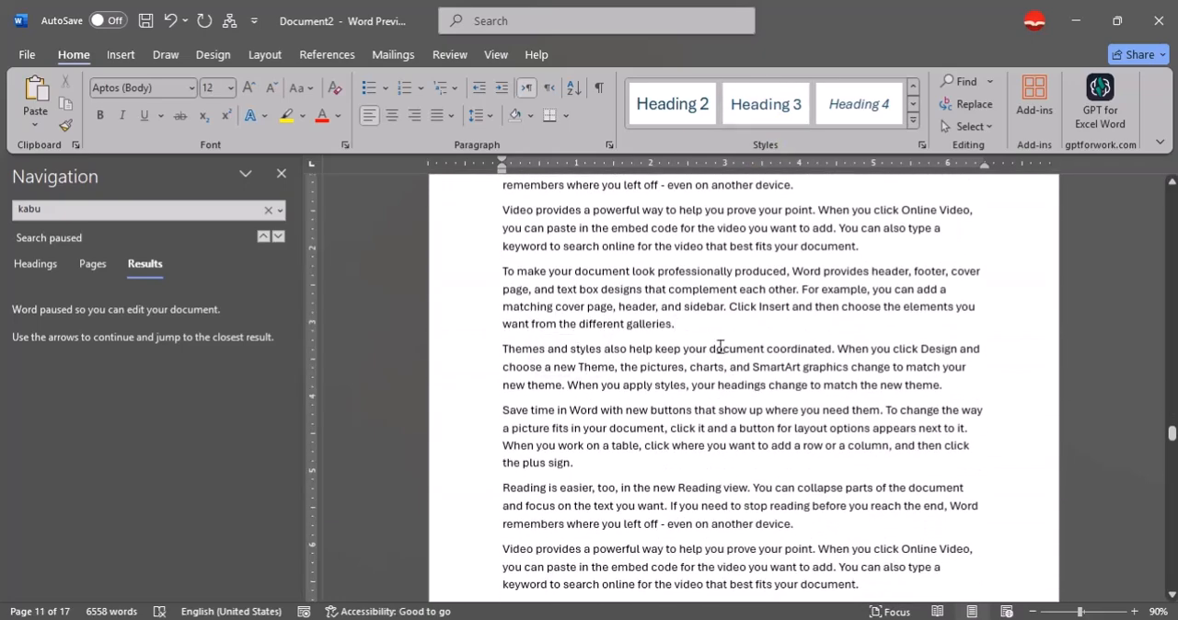
{"action": "key", "text": "Return"}
{"action": "type", "text": "Ma"}
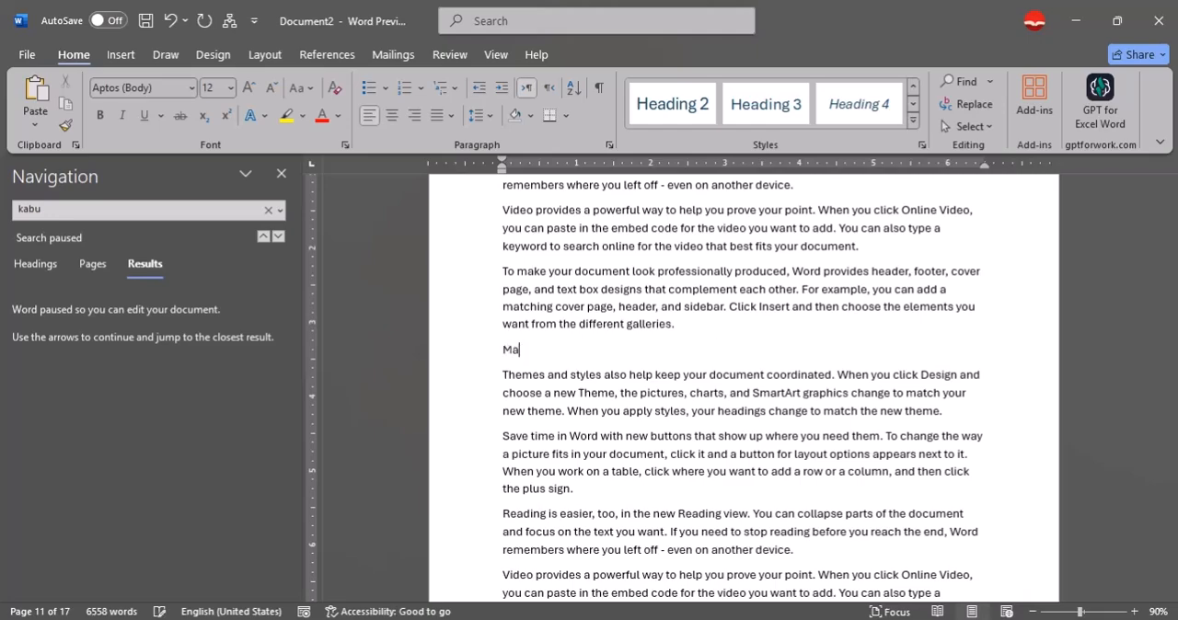
{"action": "type", "text": "rja"}
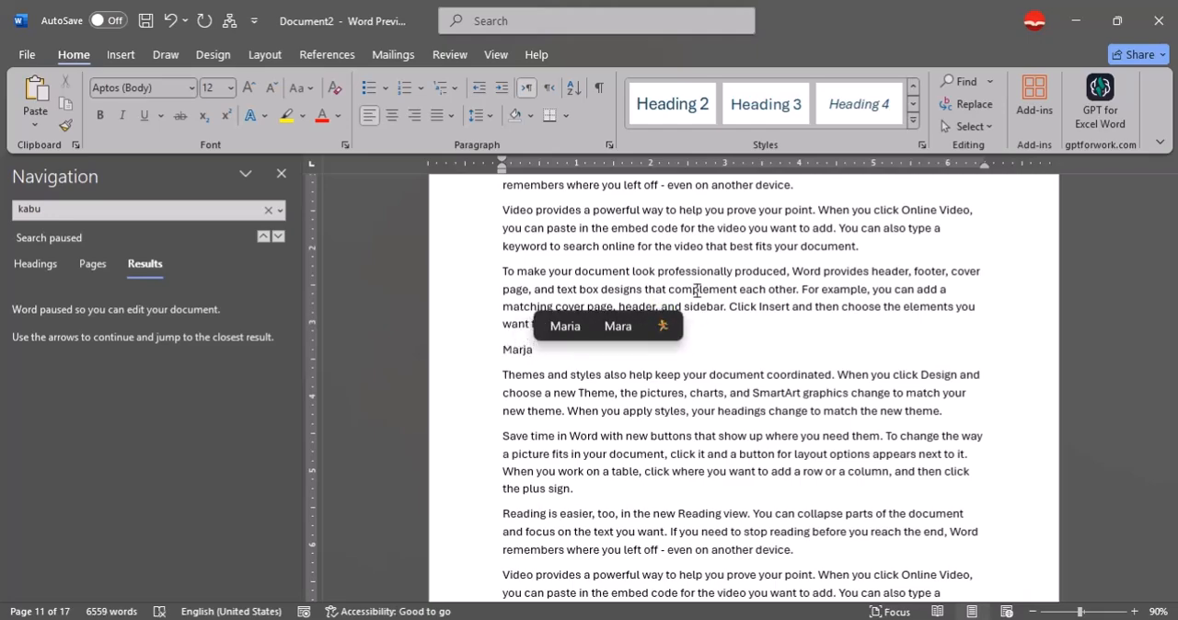
{"action": "left_click", "coordinate": [766, 104]}
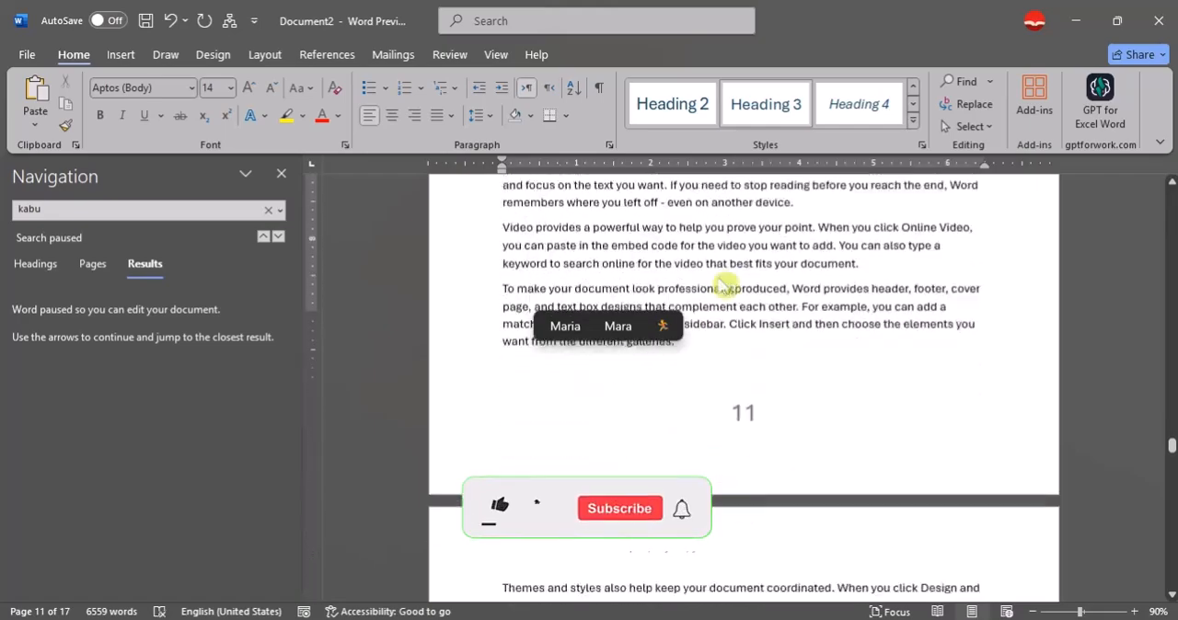
Add a "Khan nasheen" subheading in Heading 3 style after the "Reading is easier" paragraph on page 12, before the Fara heading.
{"action": "scroll", "coordinate": [722, 287], "scroll_direction": "down", "scroll_amount": 13}
{"action": "scroll", "coordinate": [704, 355], "scroll_direction": "up", "scroll_amount": 3}
{"action": "scroll", "coordinate": [704, 354], "scroll_direction": "up", "scroll_amount": 3}
{"action": "left_click", "coordinate": [804, 311]}
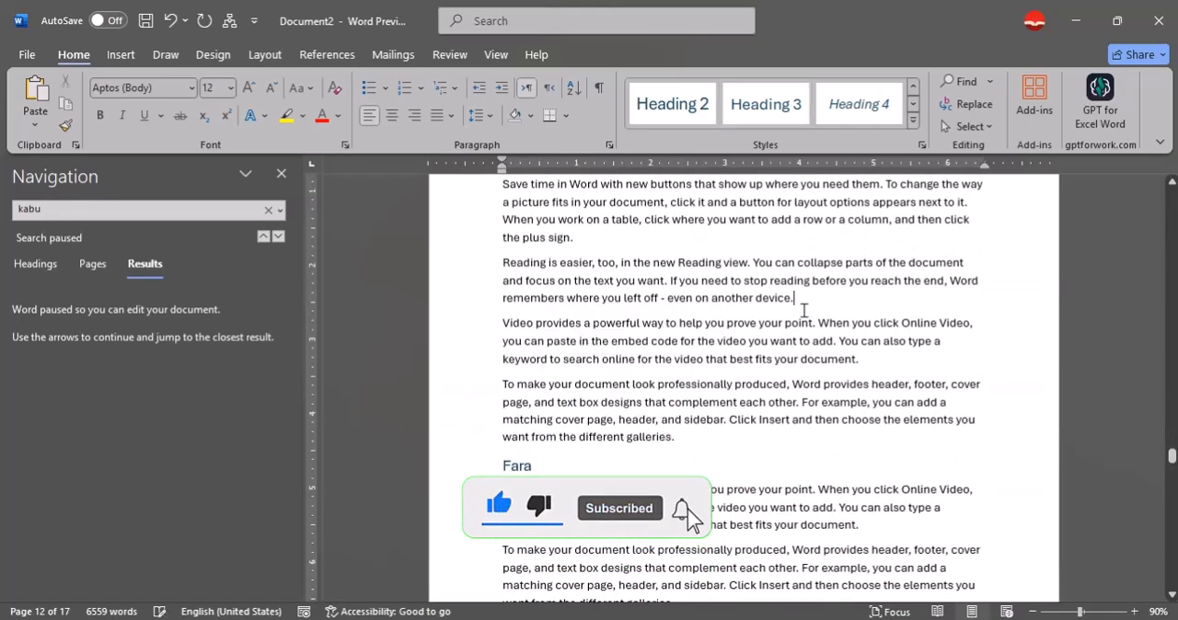
{"action": "key", "text": "Return"}
{"action": "type", "text": "K"}
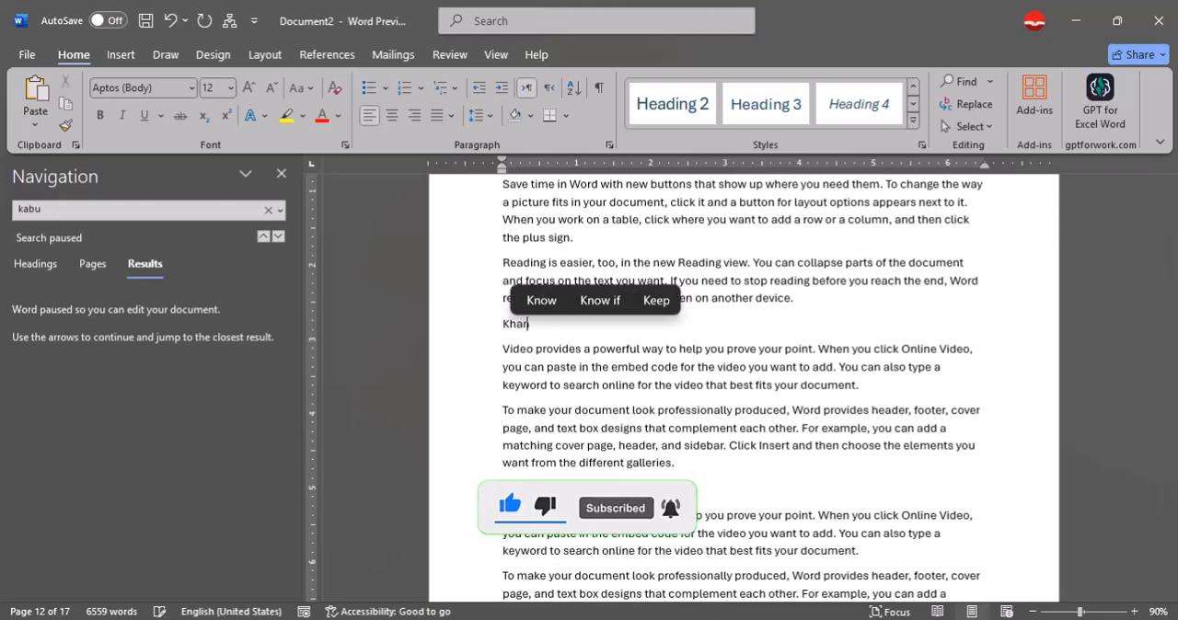
{"action": "type", "text": "han na"}
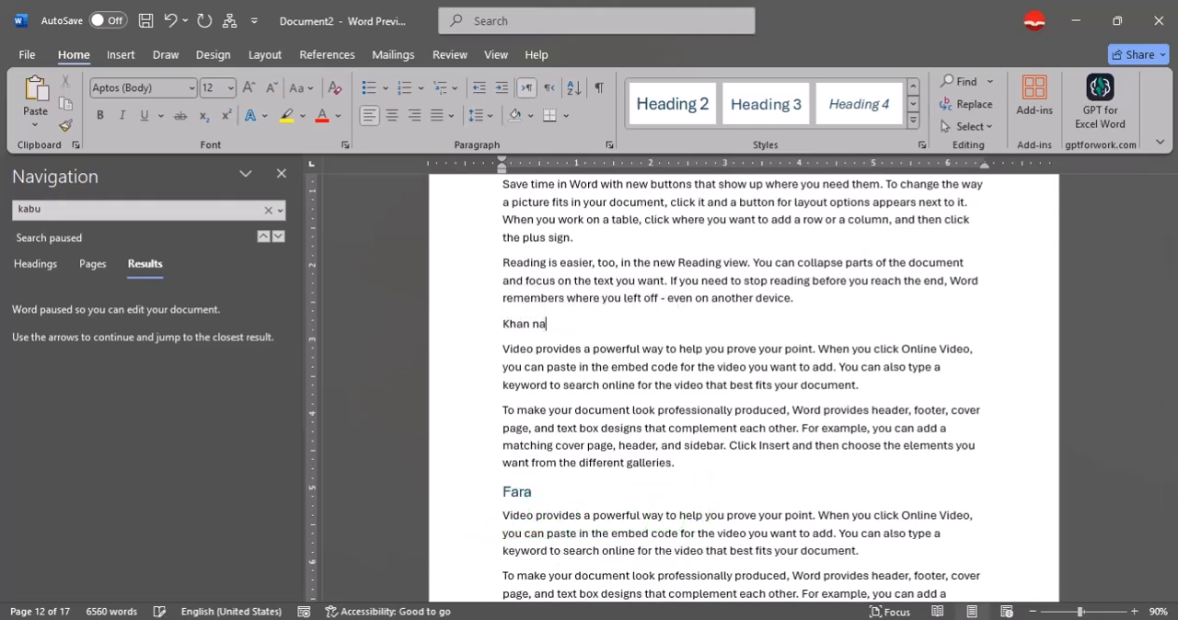
{"action": "type", "text": "sheen"}
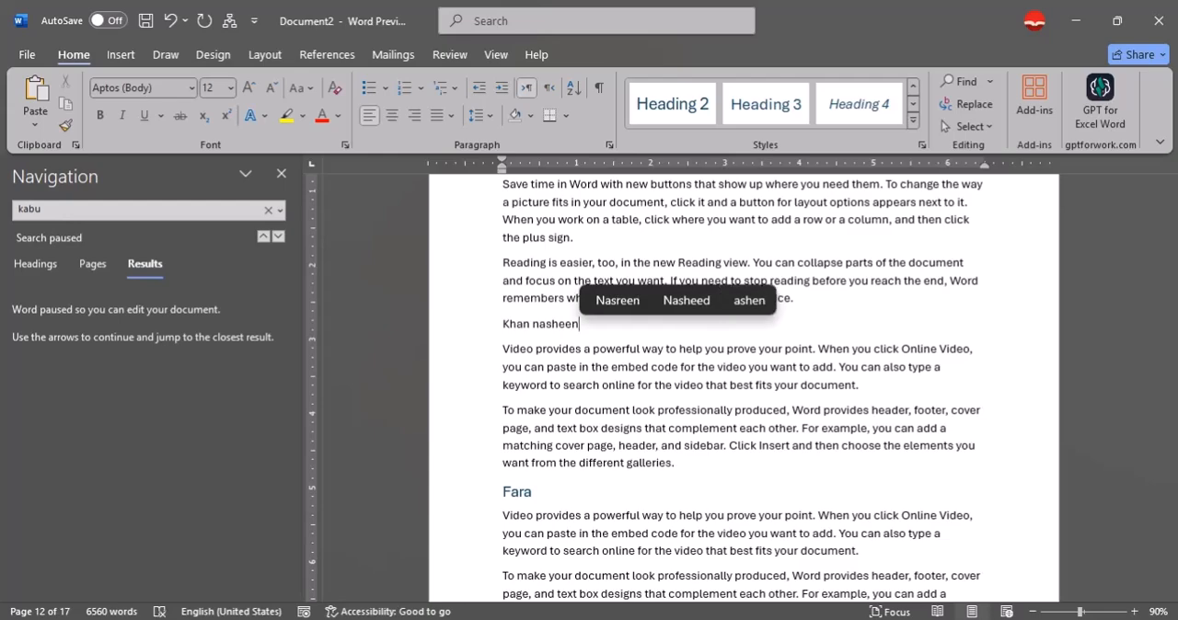
{"action": "left_click", "coordinate": [765, 105]}
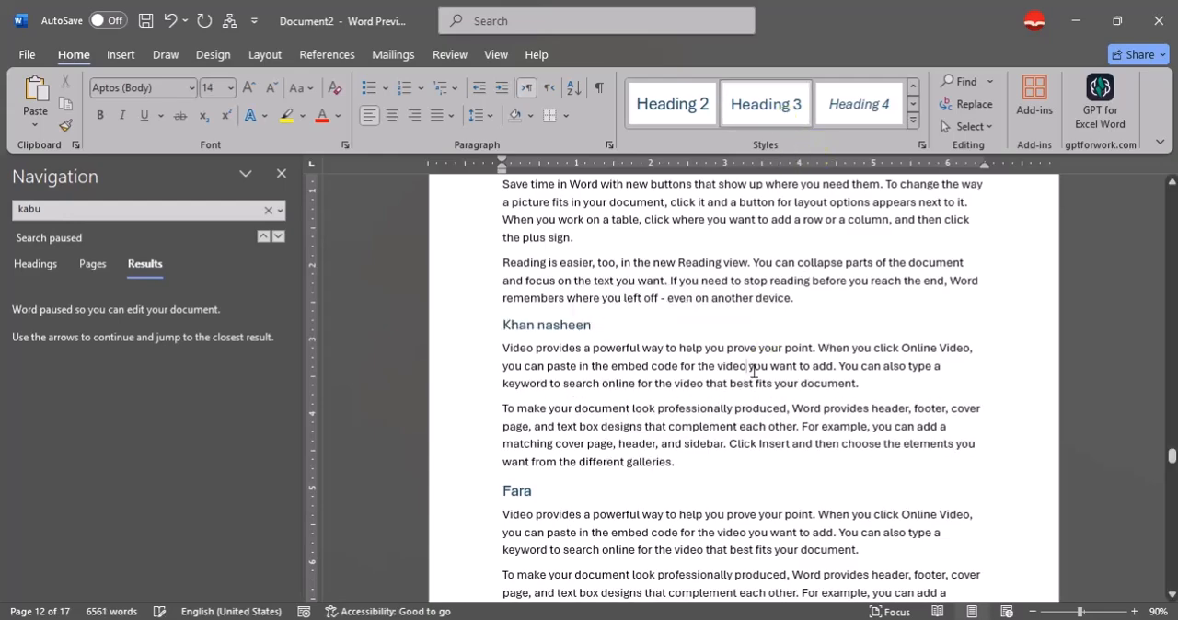
Add a "Bakwa" subheading in Heading 3 style after the opening lines of page 13 that end in "the plus sign".
{"action": "scroll", "coordinate": [724, 371], "scroll_direction": "down", "scroll_amount": 5}
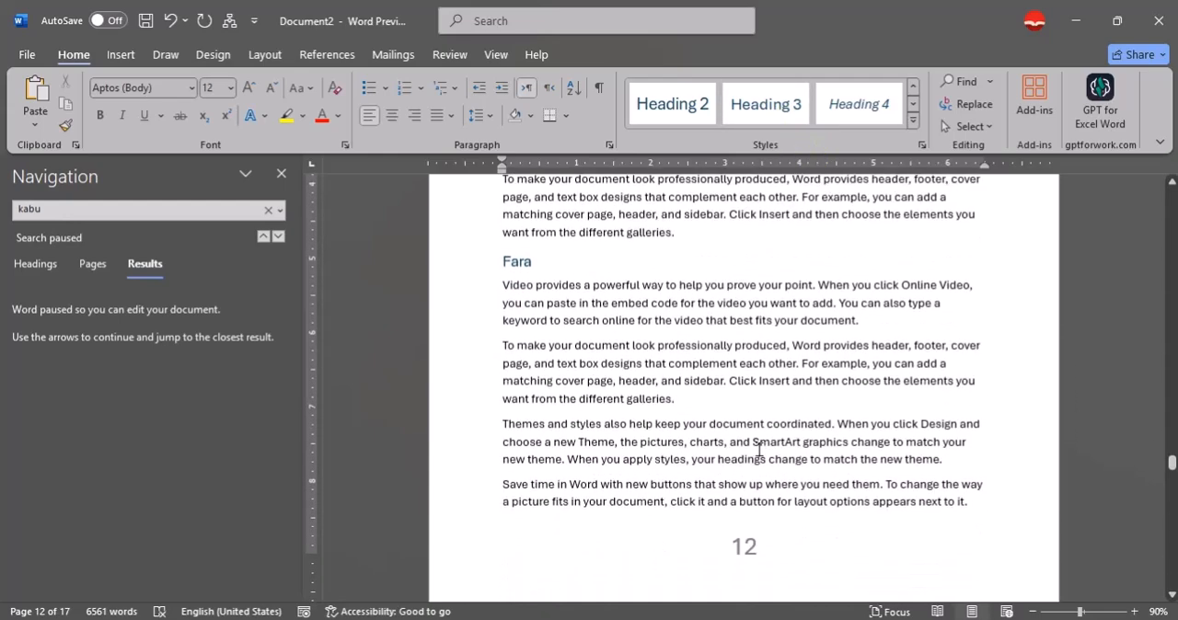
{"action": "scroll", "coordinate": [728, 447], "scroll_direction": "down", "scroll_amount": 7}
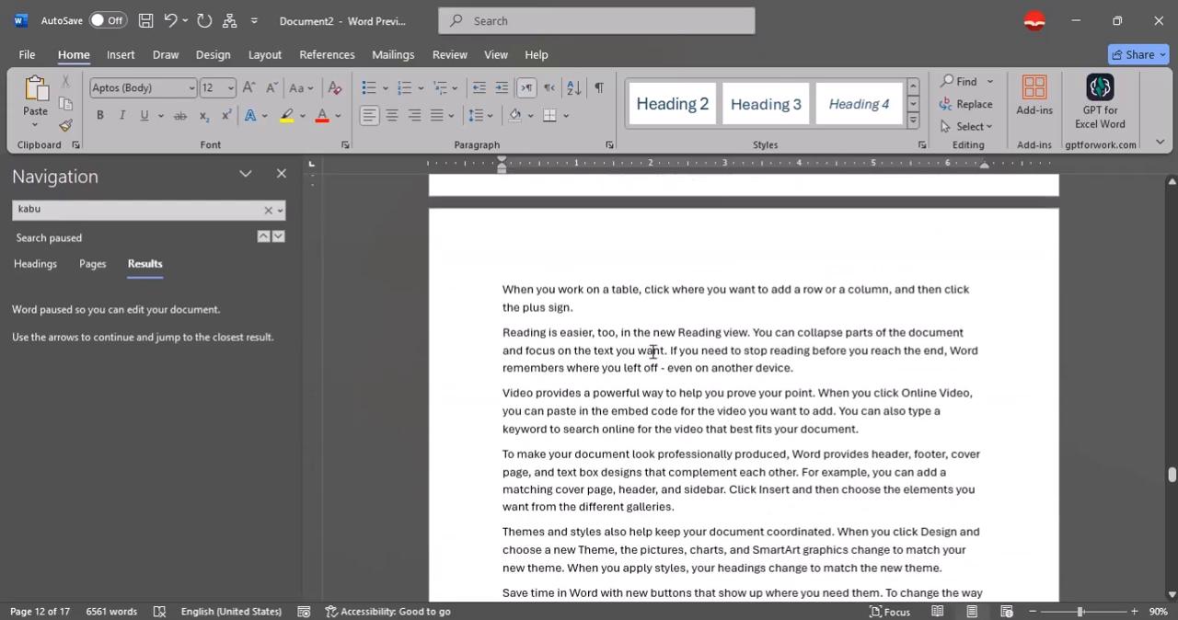
{"action": "left_click", "coordinate": [622, 314]}
{"action": "key", "text": "Return"}
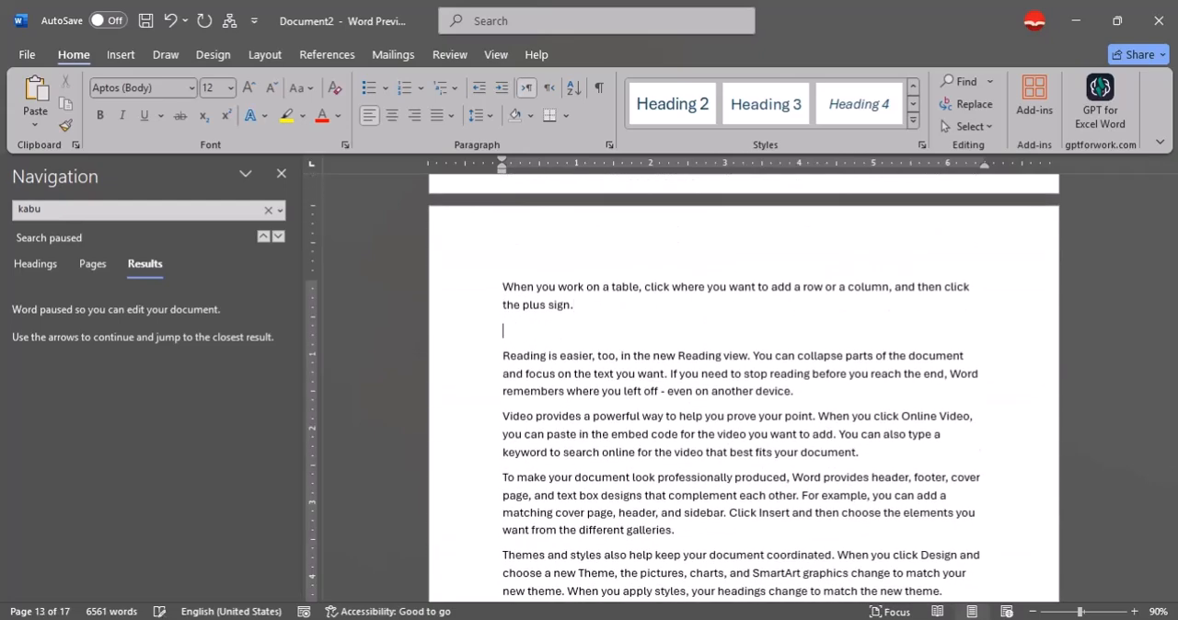
{"action": "type", "text": "Bakwa"}
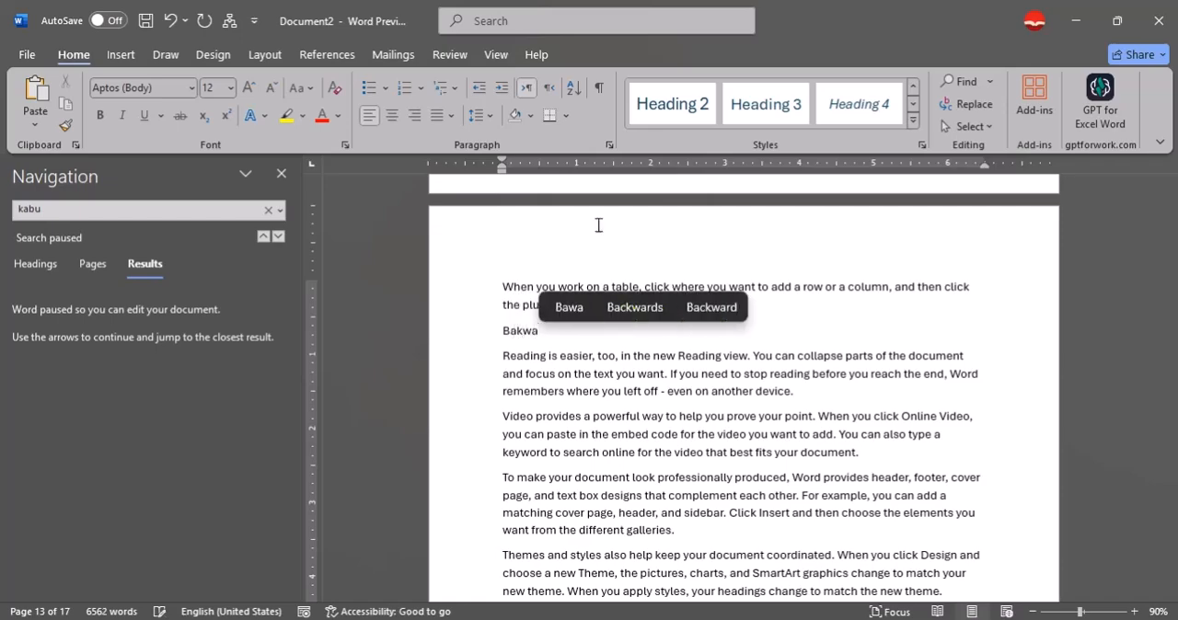
{"action": "left_click", "coordinate": [766, 104]}
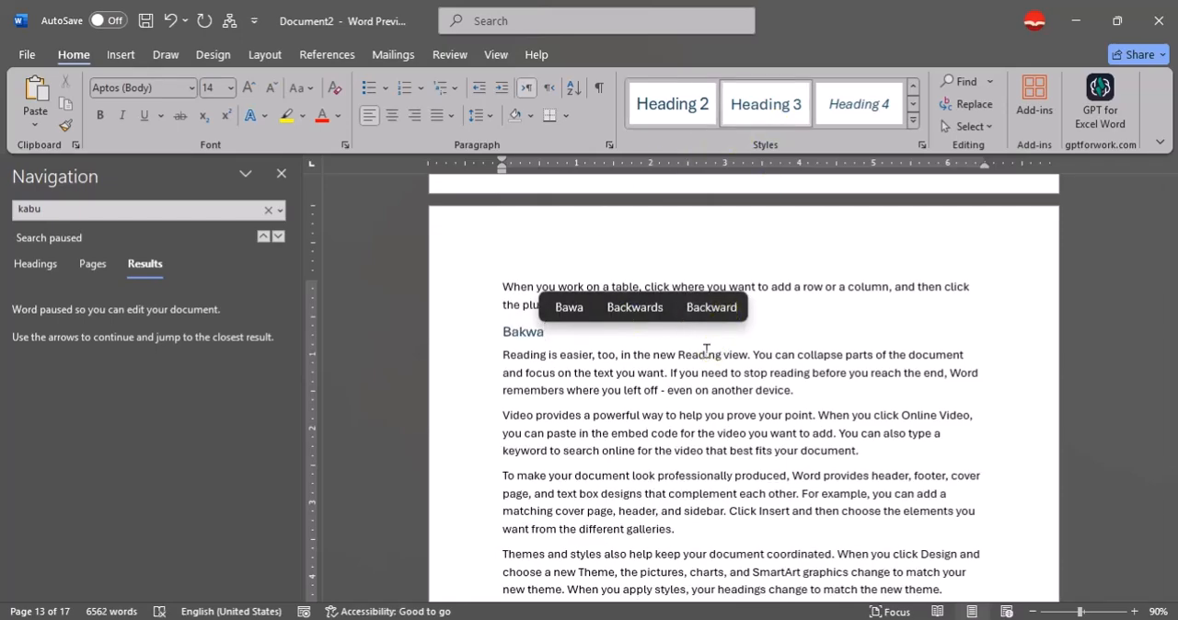
Add a "Fararod" subheading in Heading 3 style after the first "Save time in Word" paragraph on page 14.
{"action": "left_click", "coordinate": [757, 421]}
{"action": "scroll", "coordinate": [753, 420], "scroll_direction": "down", "scroll_amount": 10}
{"action": "scroll", "coordinate": [749, 419], "scroll_direction": "up", "scroll_amount": 1}
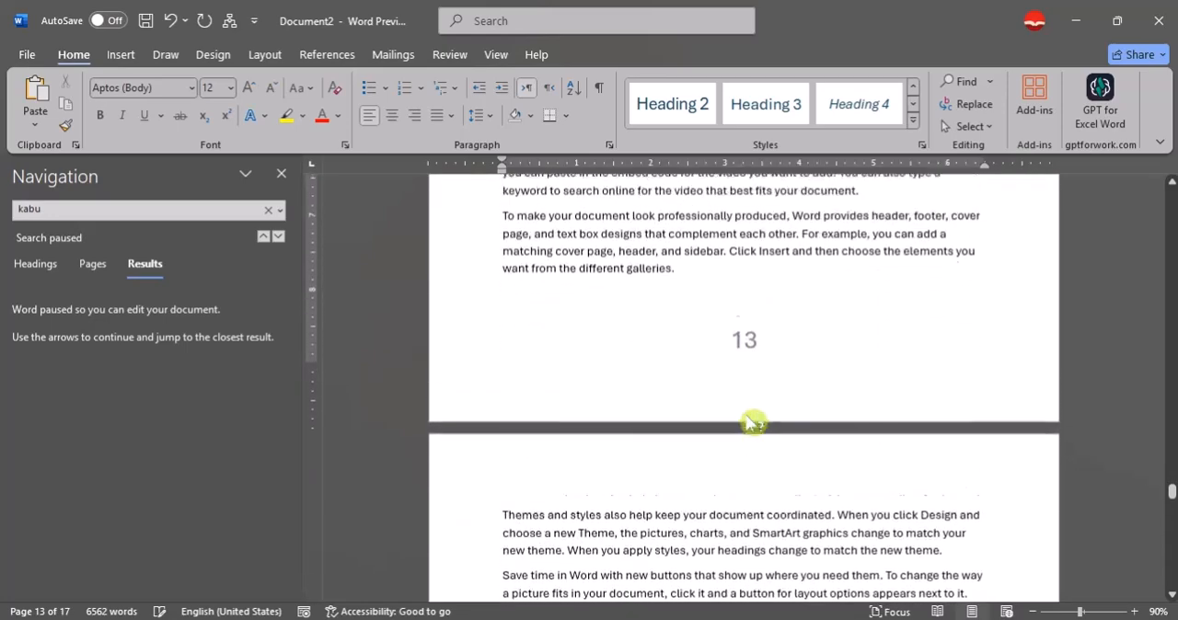
{"action": "scroll", "coordinate": [751, 420], "scroll_direction": "down", "scroll_amount": 5}
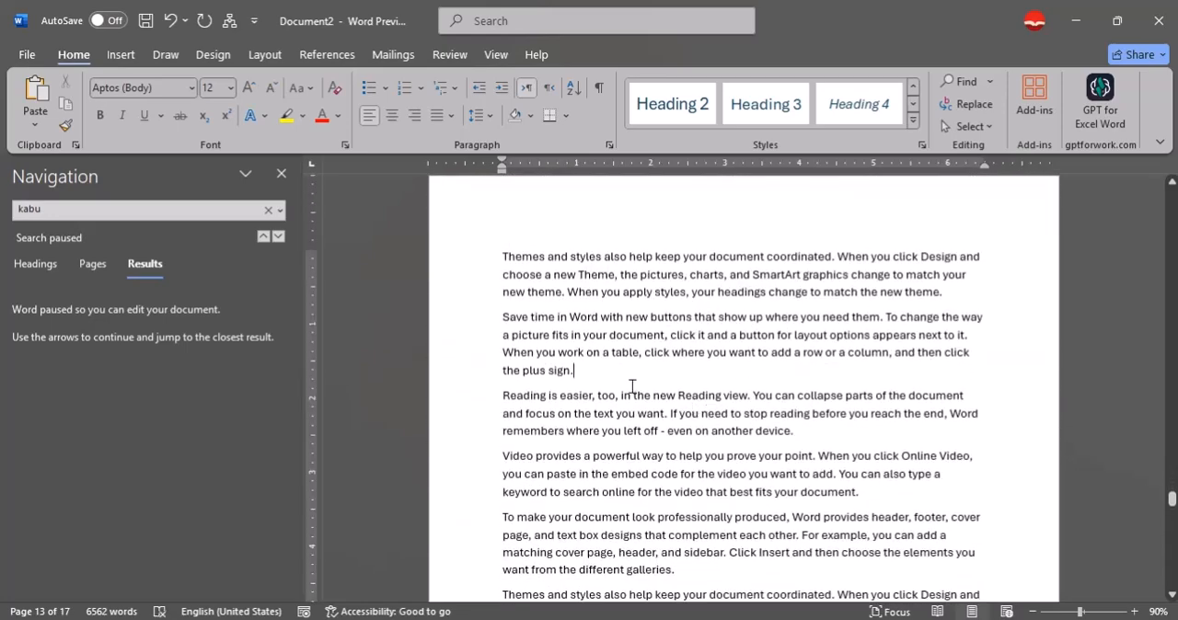
{"action": "key", "text": "Return"}
{"action": "type", "text": "Fa"}
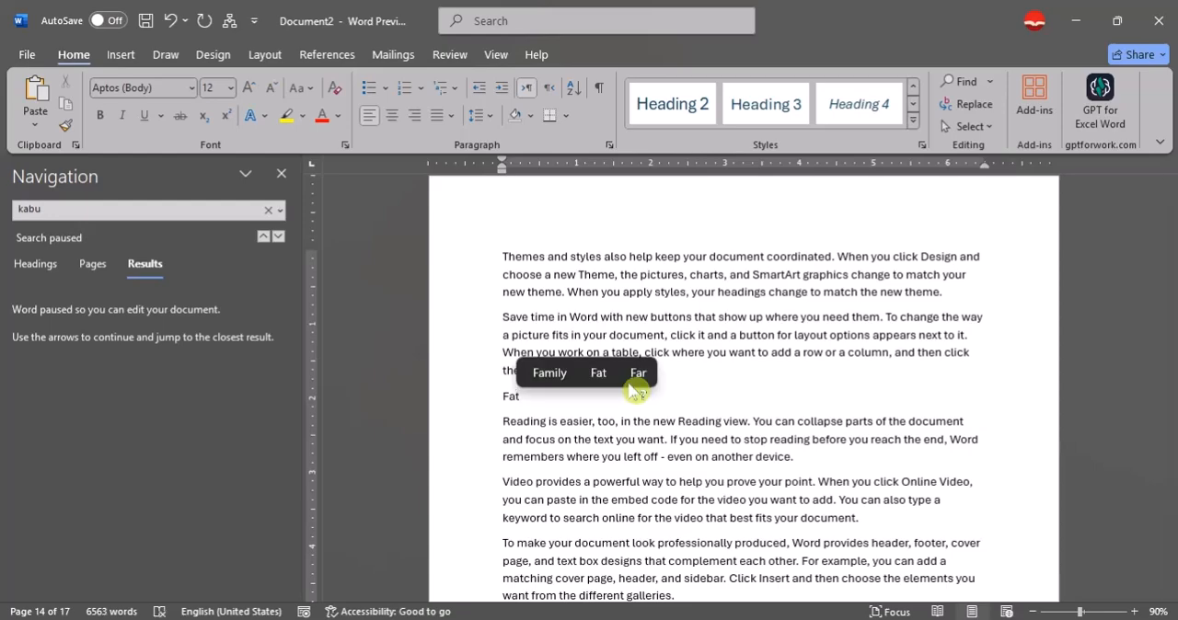
{"action": "type", "text": "rarod"}
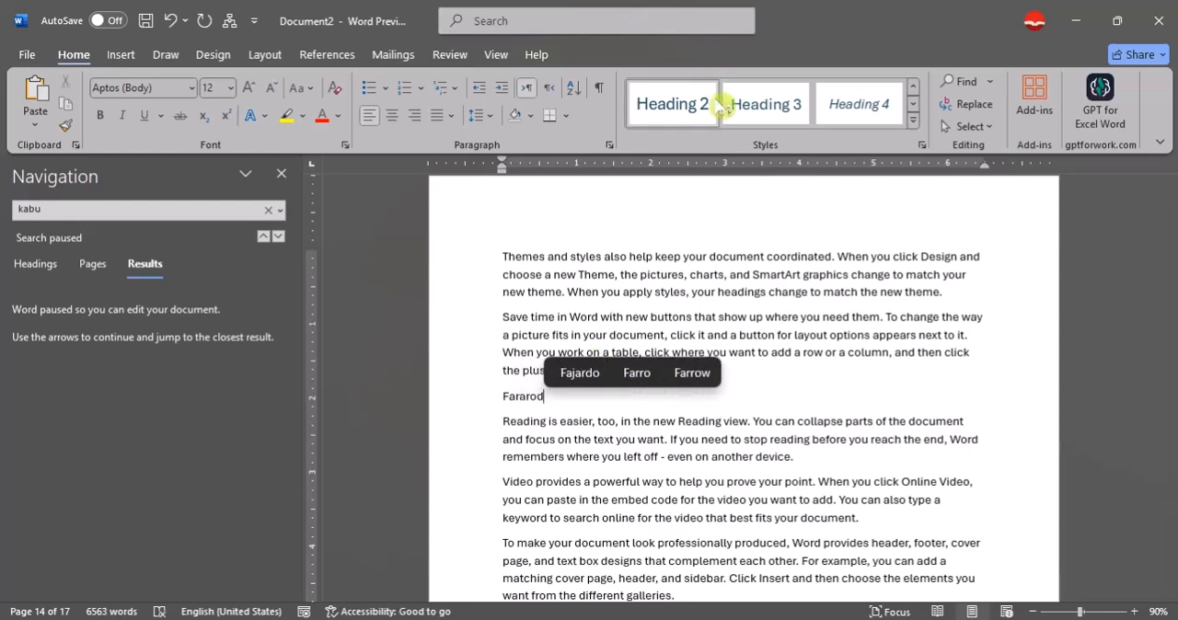
{"action": "left_click", "coordinate": [766, 104]}
Add an "Archi" subheading in Heading 3 style after the first "Save time in Word" paragraph of the Kunduz section.
{"action": "scroll", "coordinate": [904, 442], "scroll_direction": "down", "scroll_amount": 15}
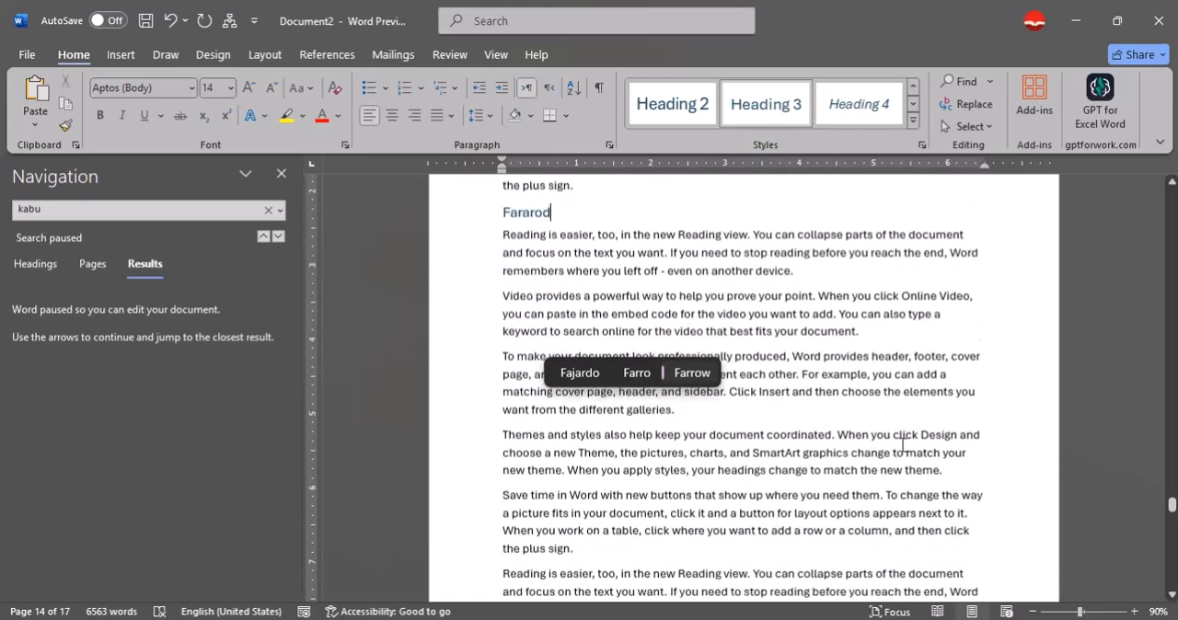
{"action": "left_click", "coordinate": [889, 448]}
{"action": "scroll", "coordinate": [889, 447], "scroll_direction": "down", "scroll_amount": 10}
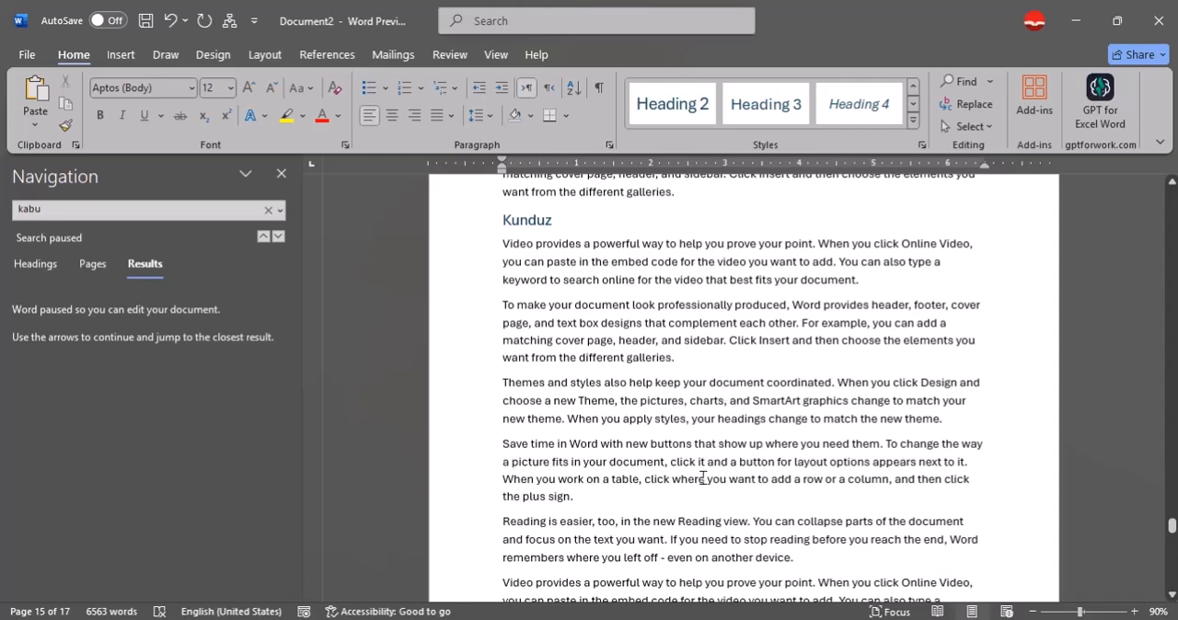
{"action": "left_click", "coordinate": [624, 504]}
{"action": "key", "text": "Return"}
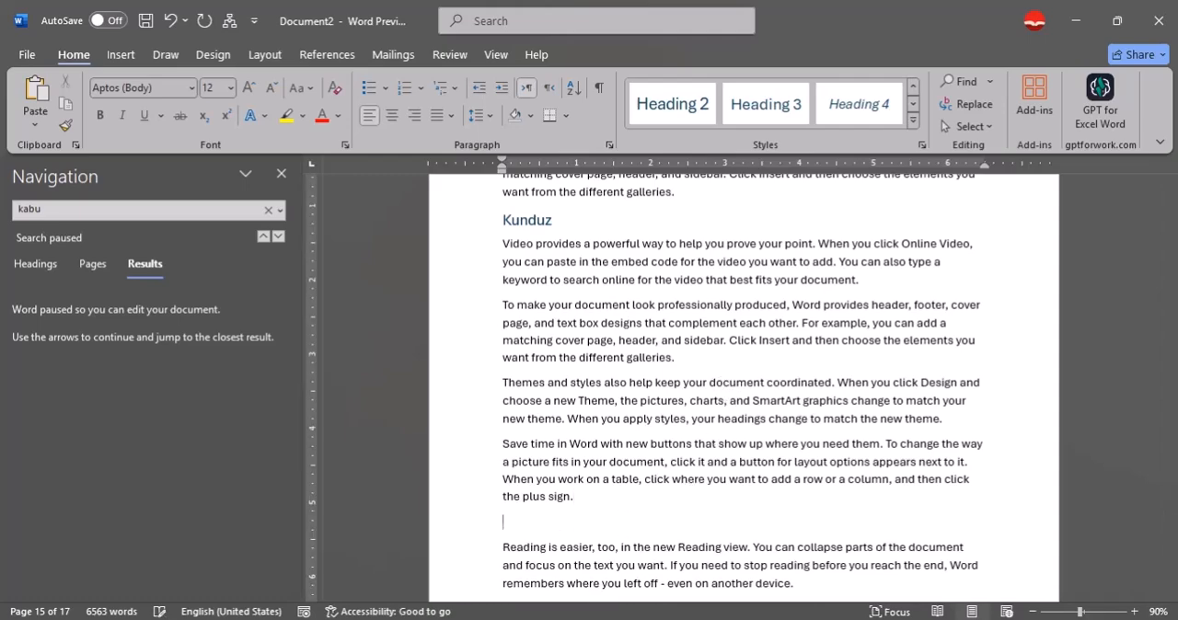
{"action": "type", "text": "Arch"}
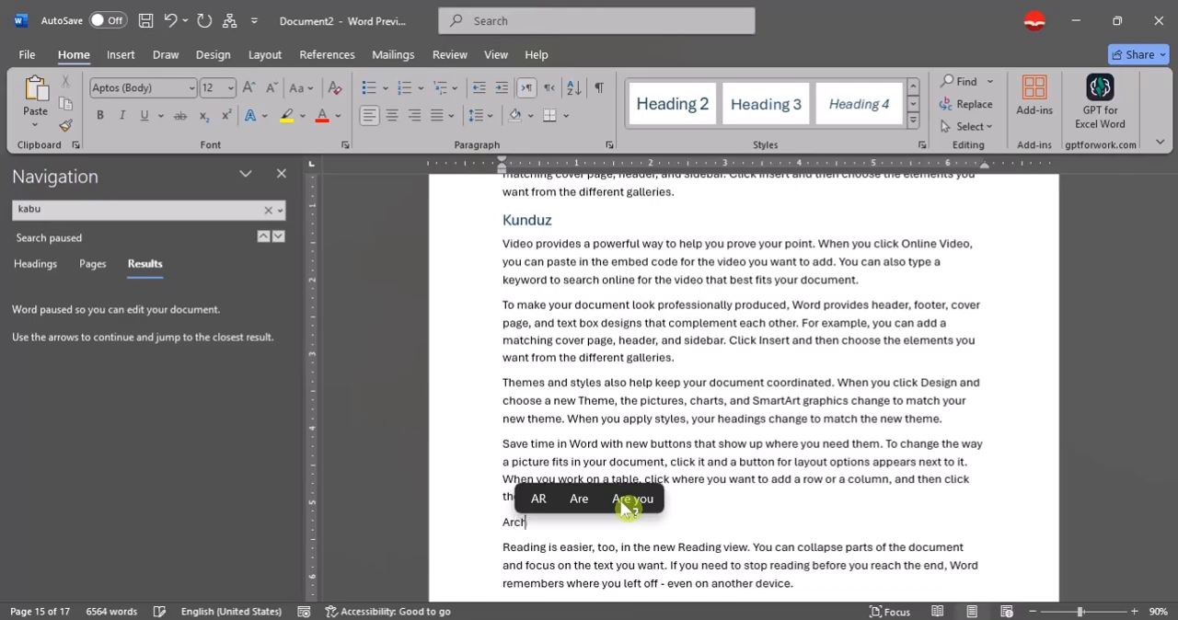
{"action": "type", "text": "i"}
{"action": "left_click", "coordinate": [766, 103]}
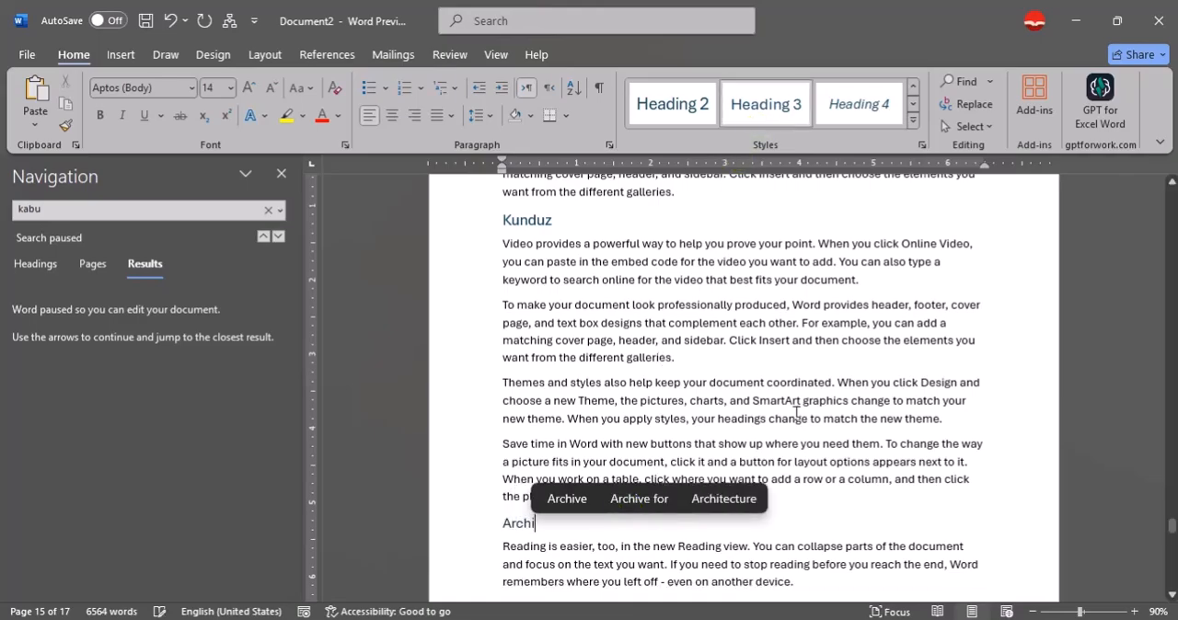
Add a "Khan abad" subheading in Heading 3 style after the "Save time in Word" paragraph on page 17.
{"action": "scroll", "coordinate": [797, 413], "scroll_direction": "down", "scroll_amount": 10}
{"action": "scroll", "coordinate": [782, 471], "scroll_direction": "down", "scroll_amount": 2}
{"action": "left_click", "coordinate": [656, 364]}
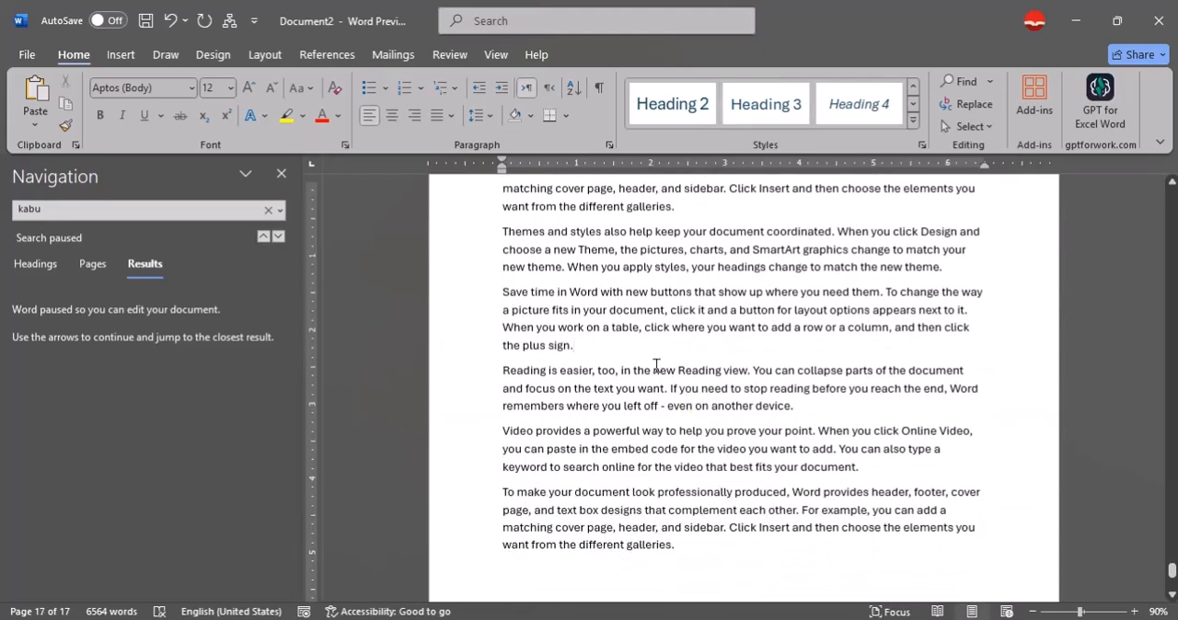
{"action": "key", "text": "Return"}
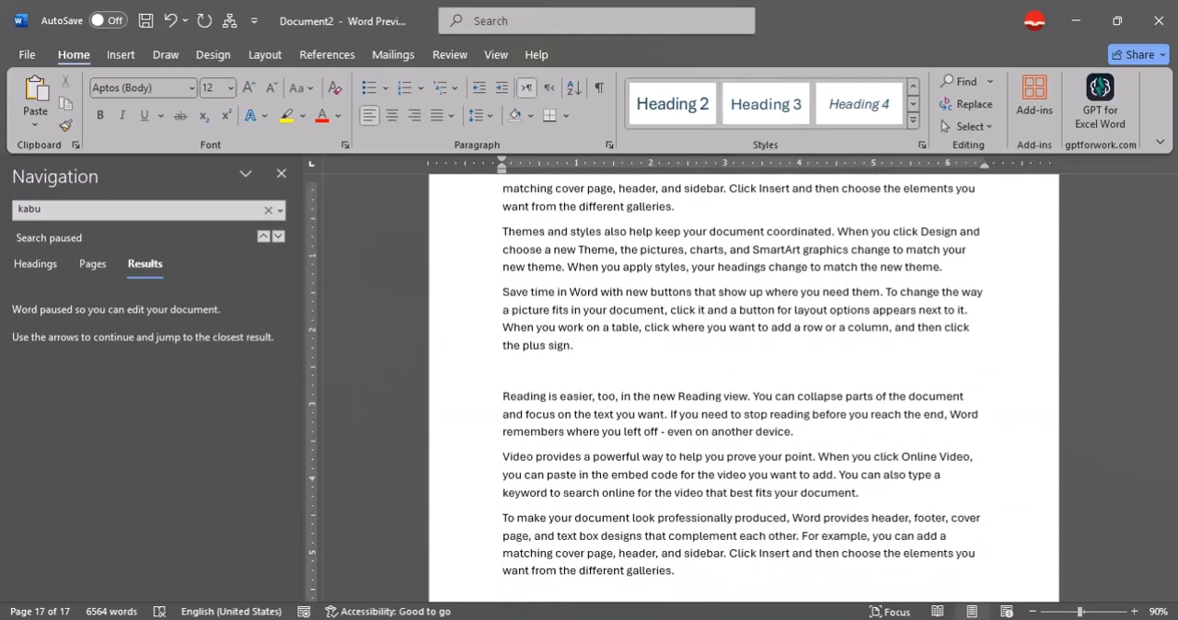
{"action": "type", "text": "khan"}
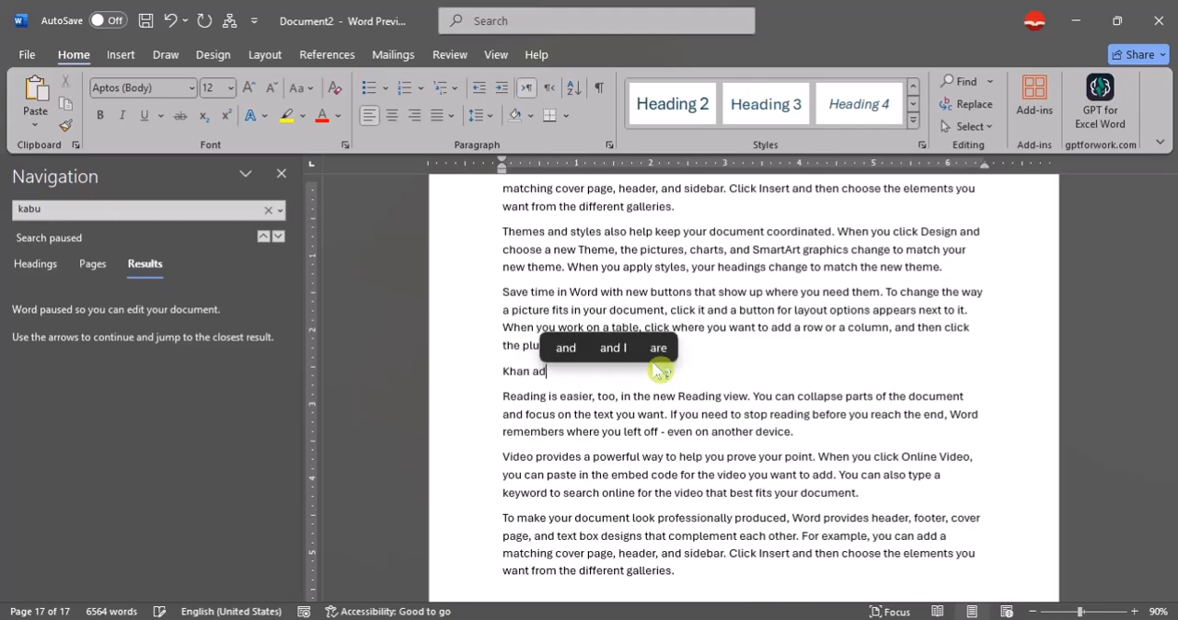
{"action": "left_click", "coordinate": [765, 104]}
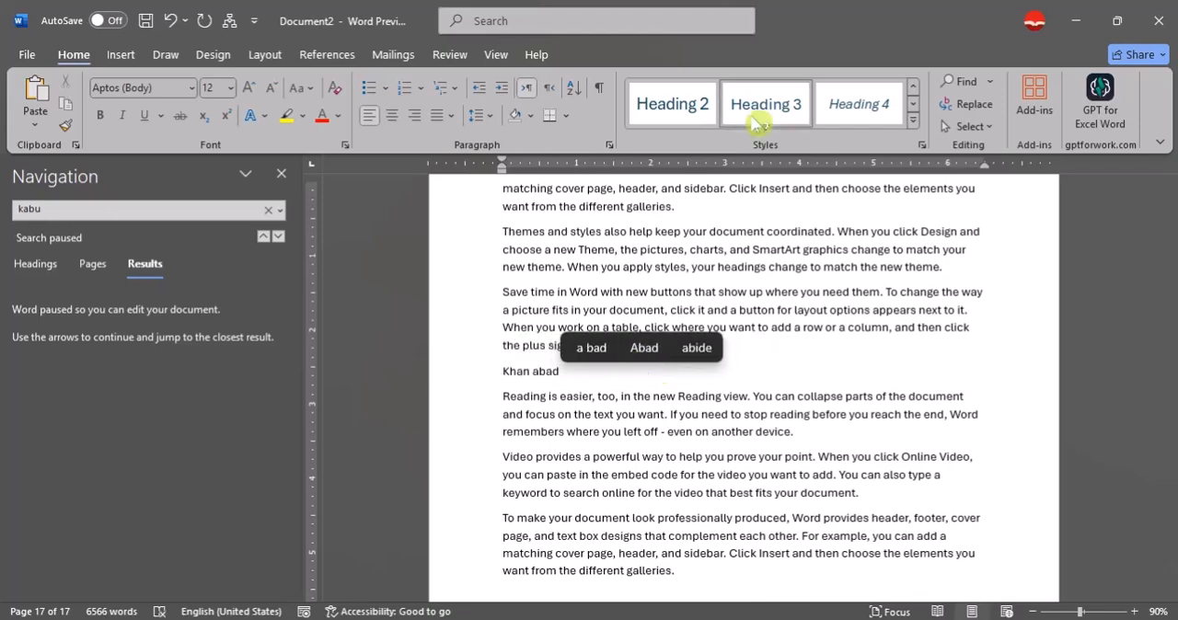
Update the entire table of contents on the first page so it includes the Heading 3 subheadings.
{"action": "scroll", "coordinate": [846, 423], "scroll_direction": "down", "scroll_amount": 1}
{"action": "type", "text": "d"}
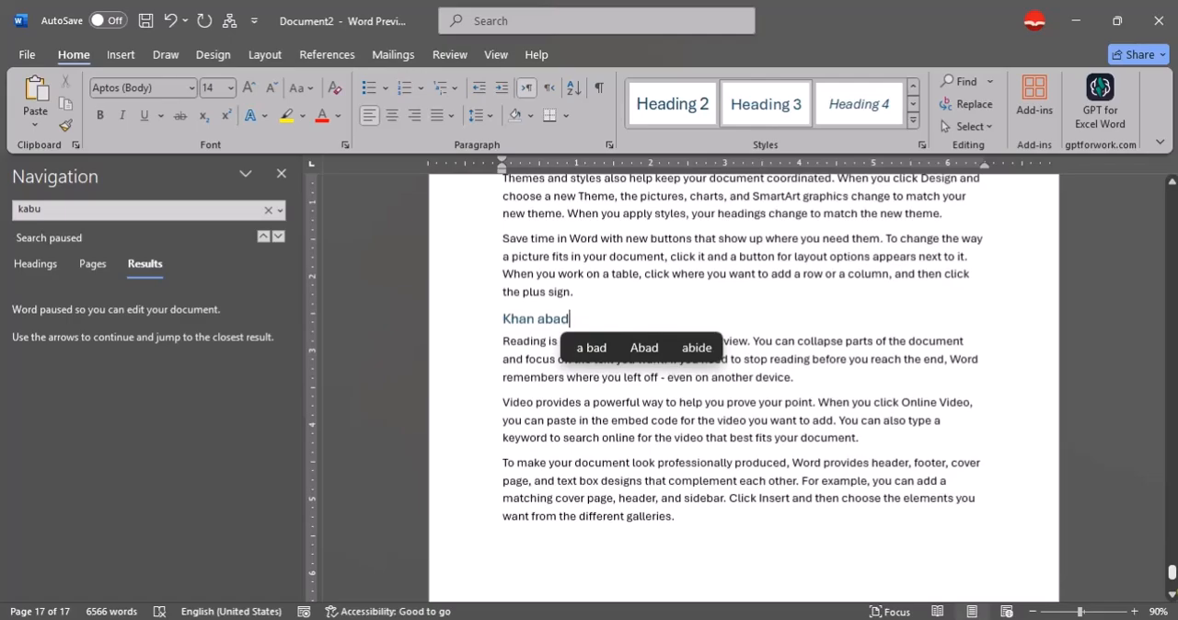
{"action": "left_click_drag", "start_coordinate": [1173, 573], "coordinate": [1172, 191]}
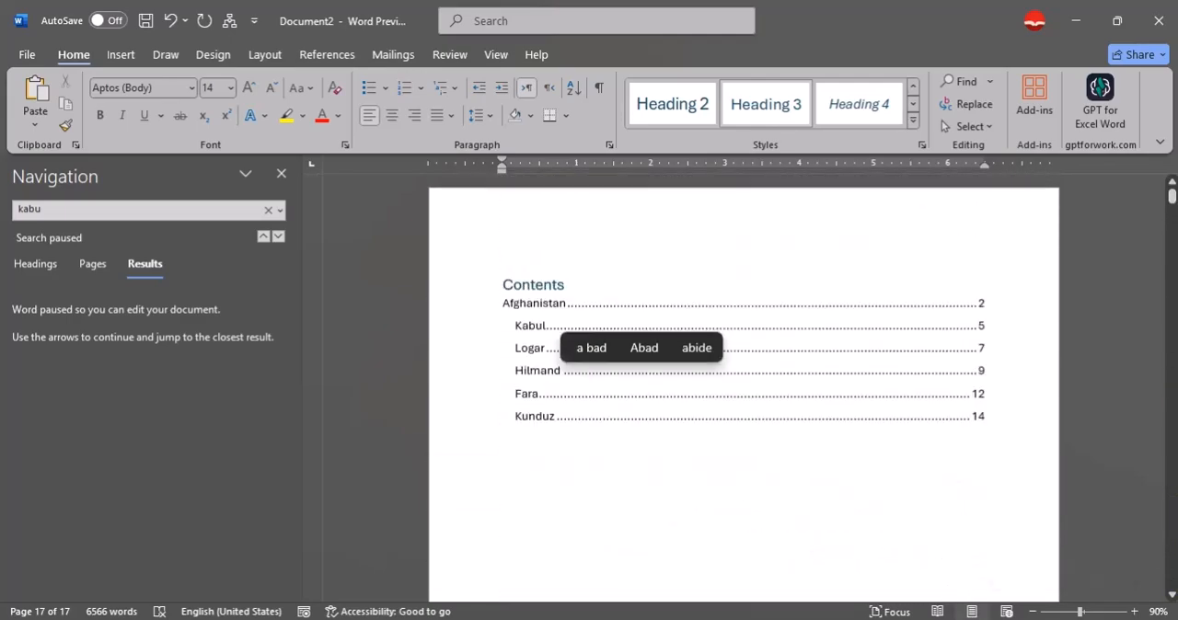
{"action": "left_click", "coordinate": [669, 359]}
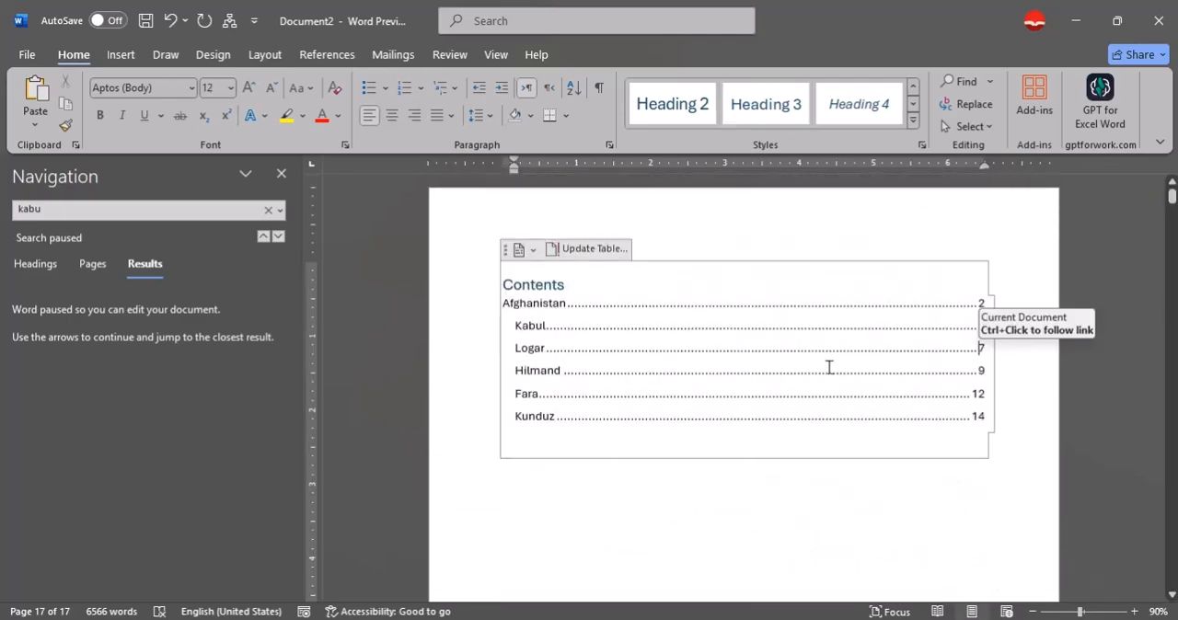
{"action": "left_click", "coordinate": [576, 257]}
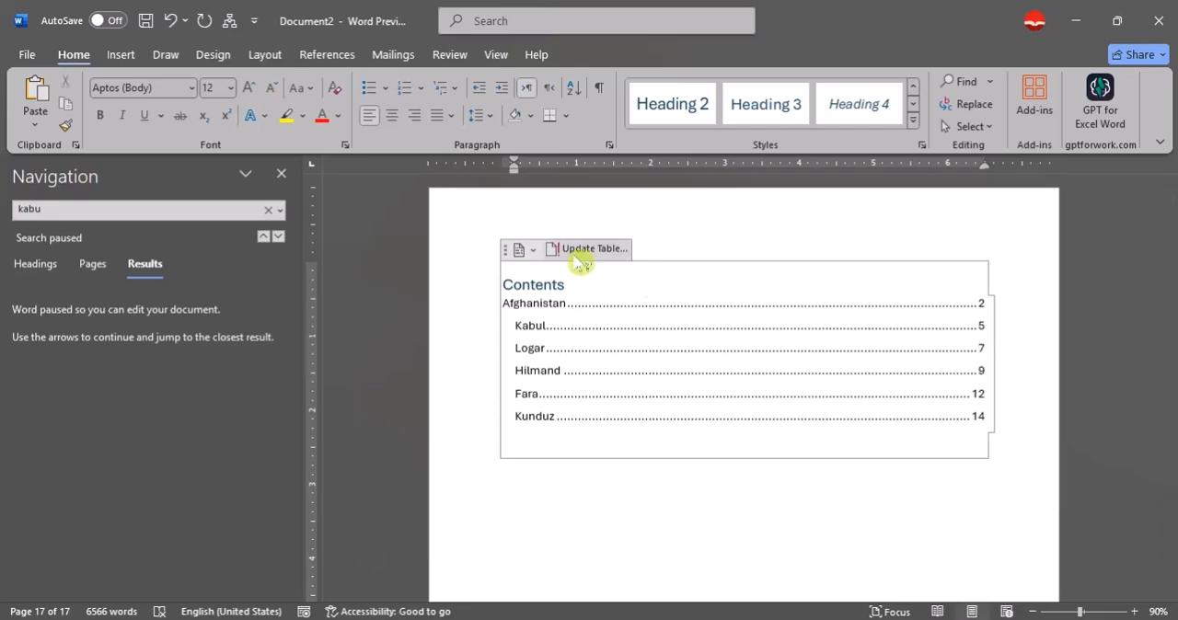
{"action": "left_click", "coordinate": [581, 257]}
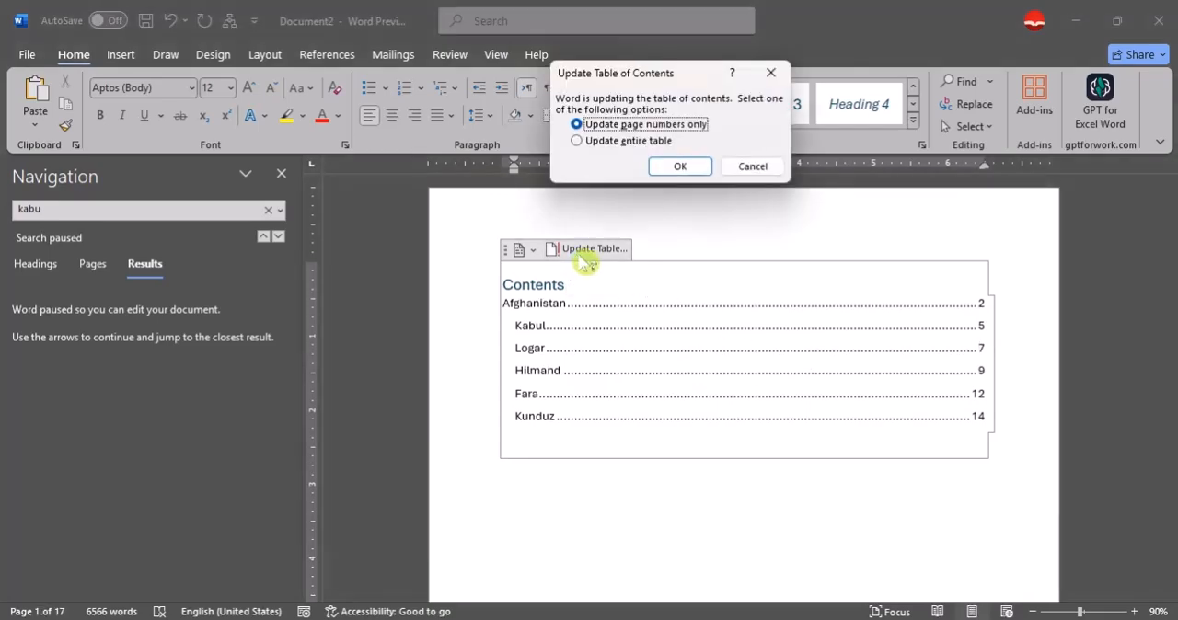
{"action": "left_click", "coordinate": [616, 157]}
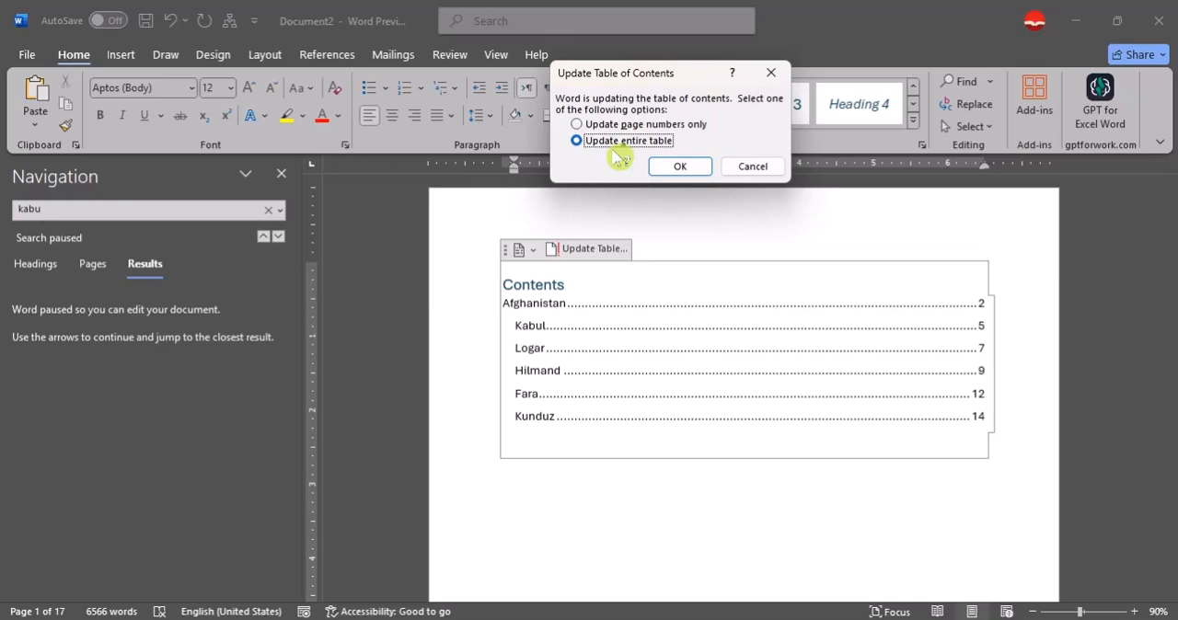
{"action": "left_click", "coordinate": [680, 171]}
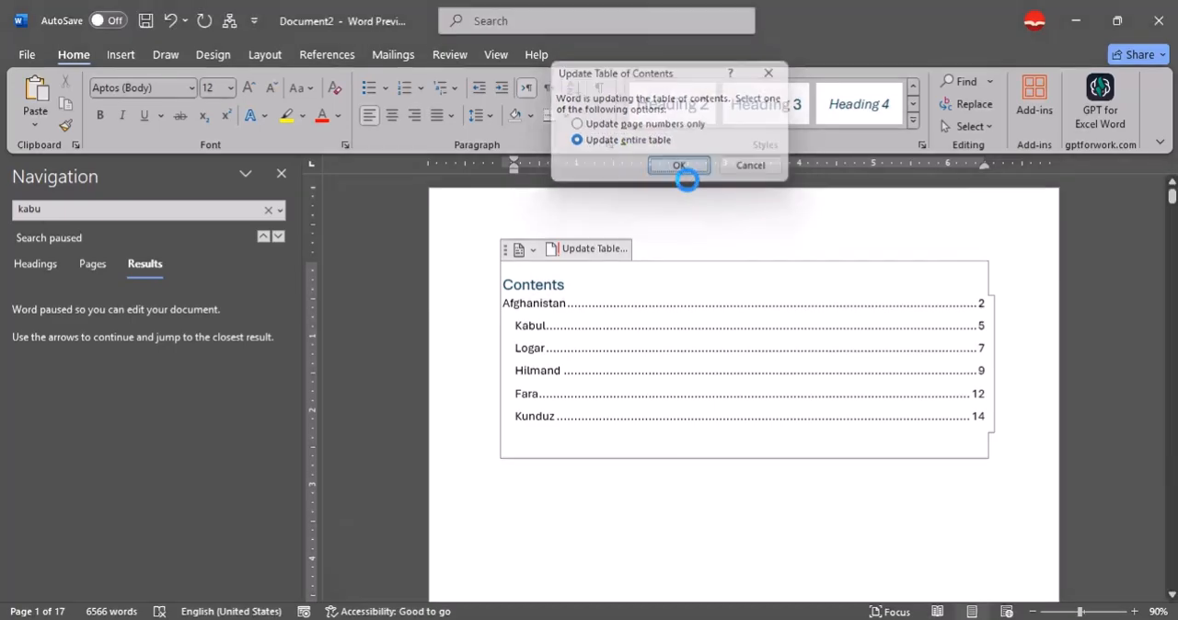
Examine the updated table of contents, checking how the country, province and district headings are nested and their page numbers.
{"action": "scroll", "coordinate": [687, 403], "scroll_direction": "down", "scroll_amount": 2}
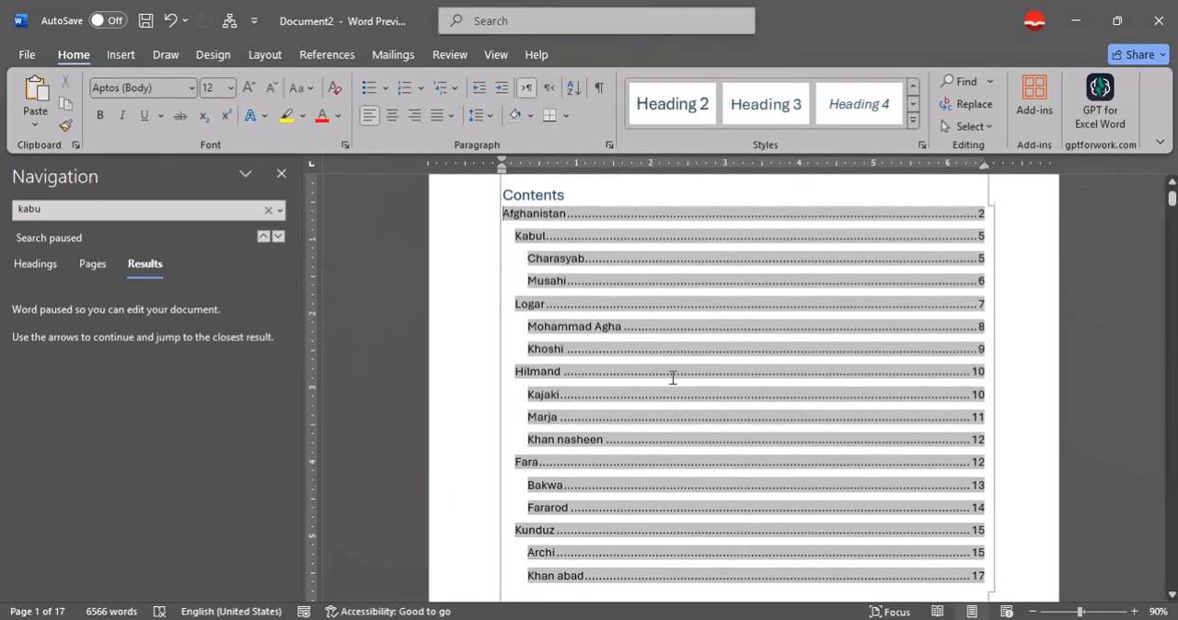
{"action": "left_click", "coordinate": [1109, 303]}
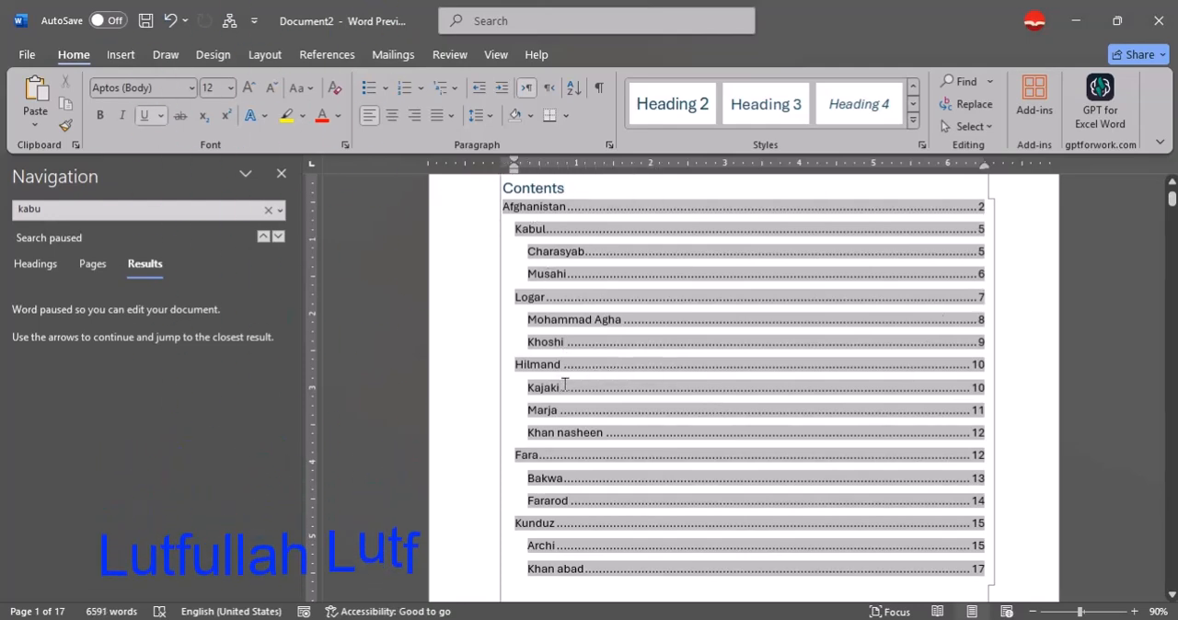
{"action": "left_click", "coordinate": [502, 346]}
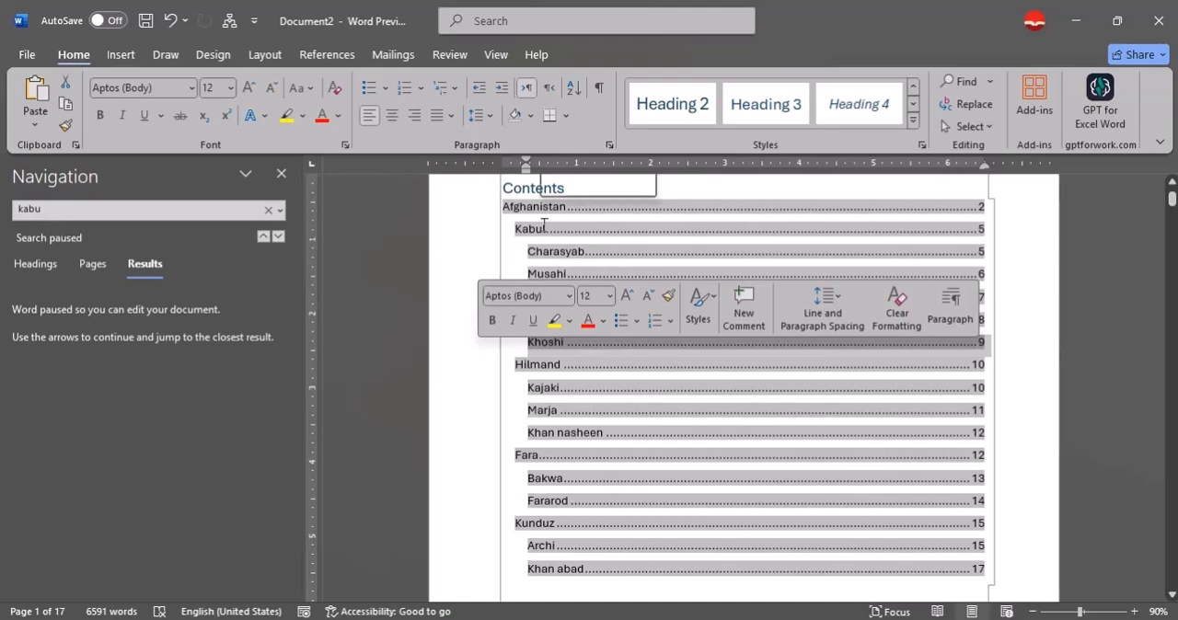
{"action": "left_click", "coordinate": [543, 214]}
{"action": "left_click_drag", "start_coordinate": [569, 218], "coordinate": [541, 259]}
{"action": "left_click", "coordinate": [530, 242]}
{"action": "left_click", "coordinate": [555, 263]}
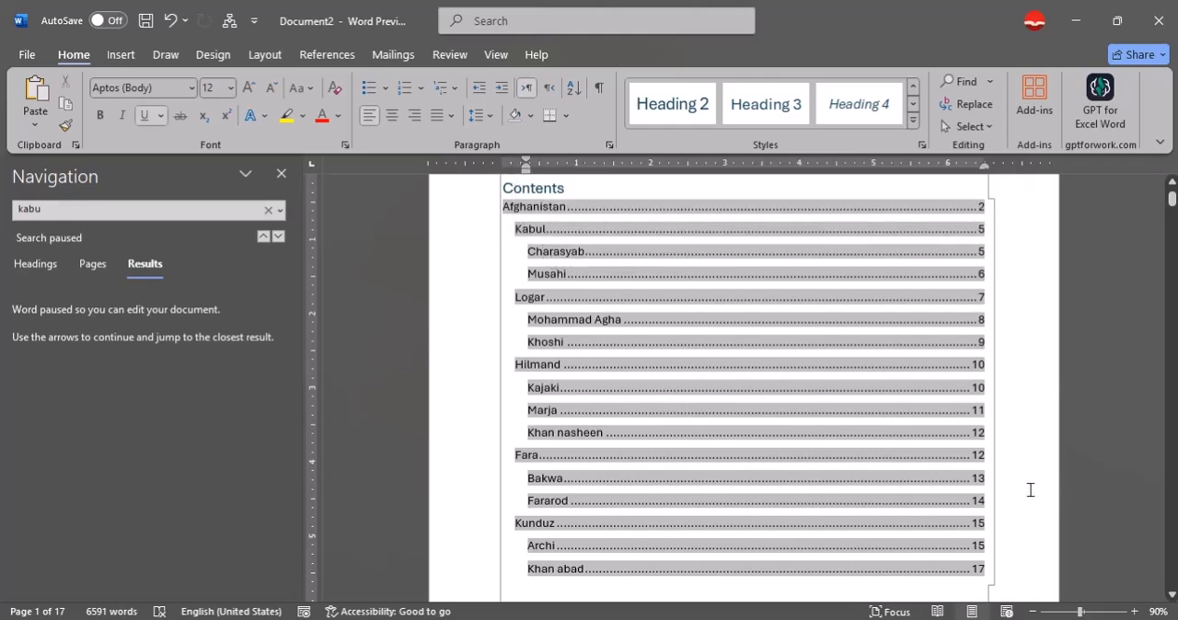
{"action": "scroll", "coordinate": [613, 427], "scroll_direction": "down", "scroll_amount": 3}
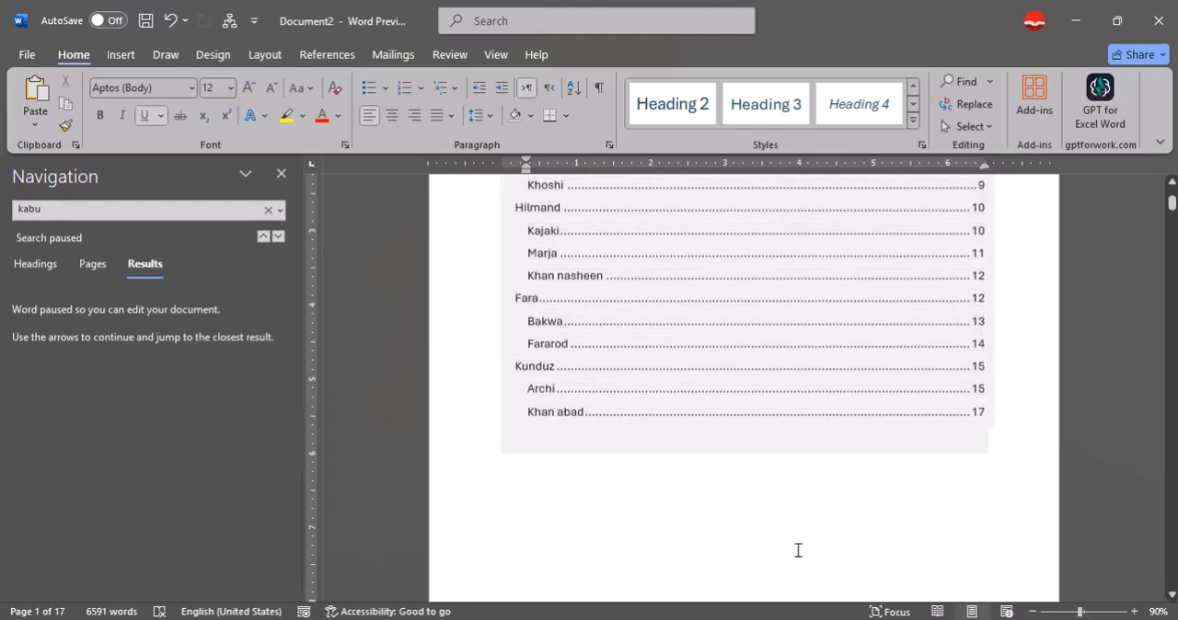
{"action": "scroll", "coordinate": [795, 539], "scroll_direction": "up", "scroll_amount": 4}
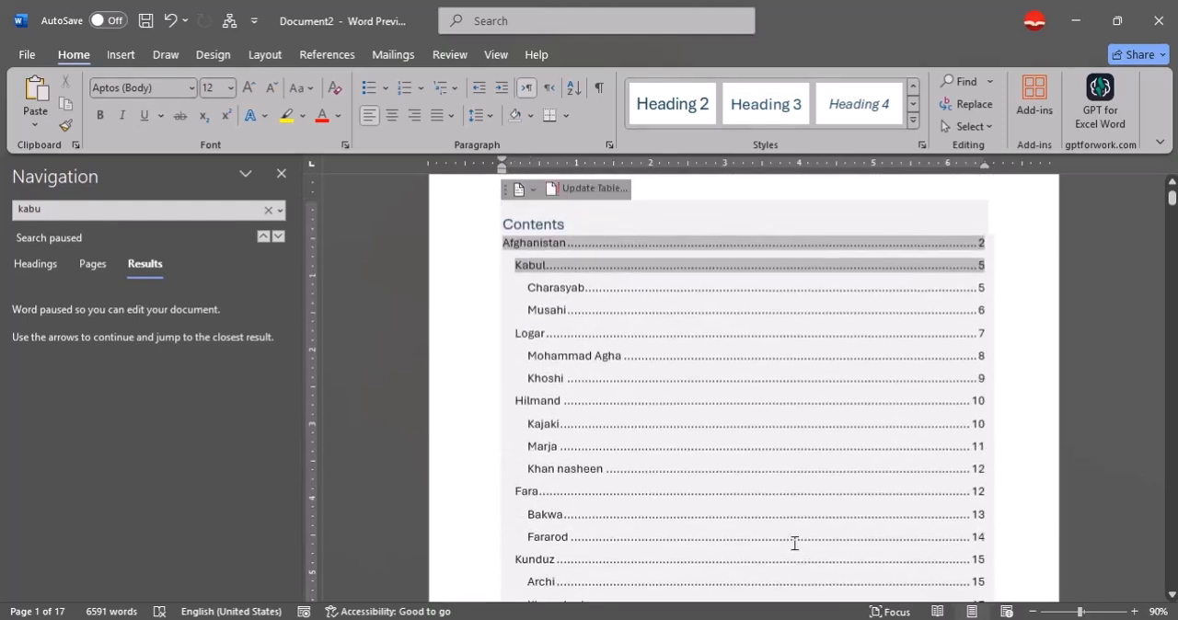